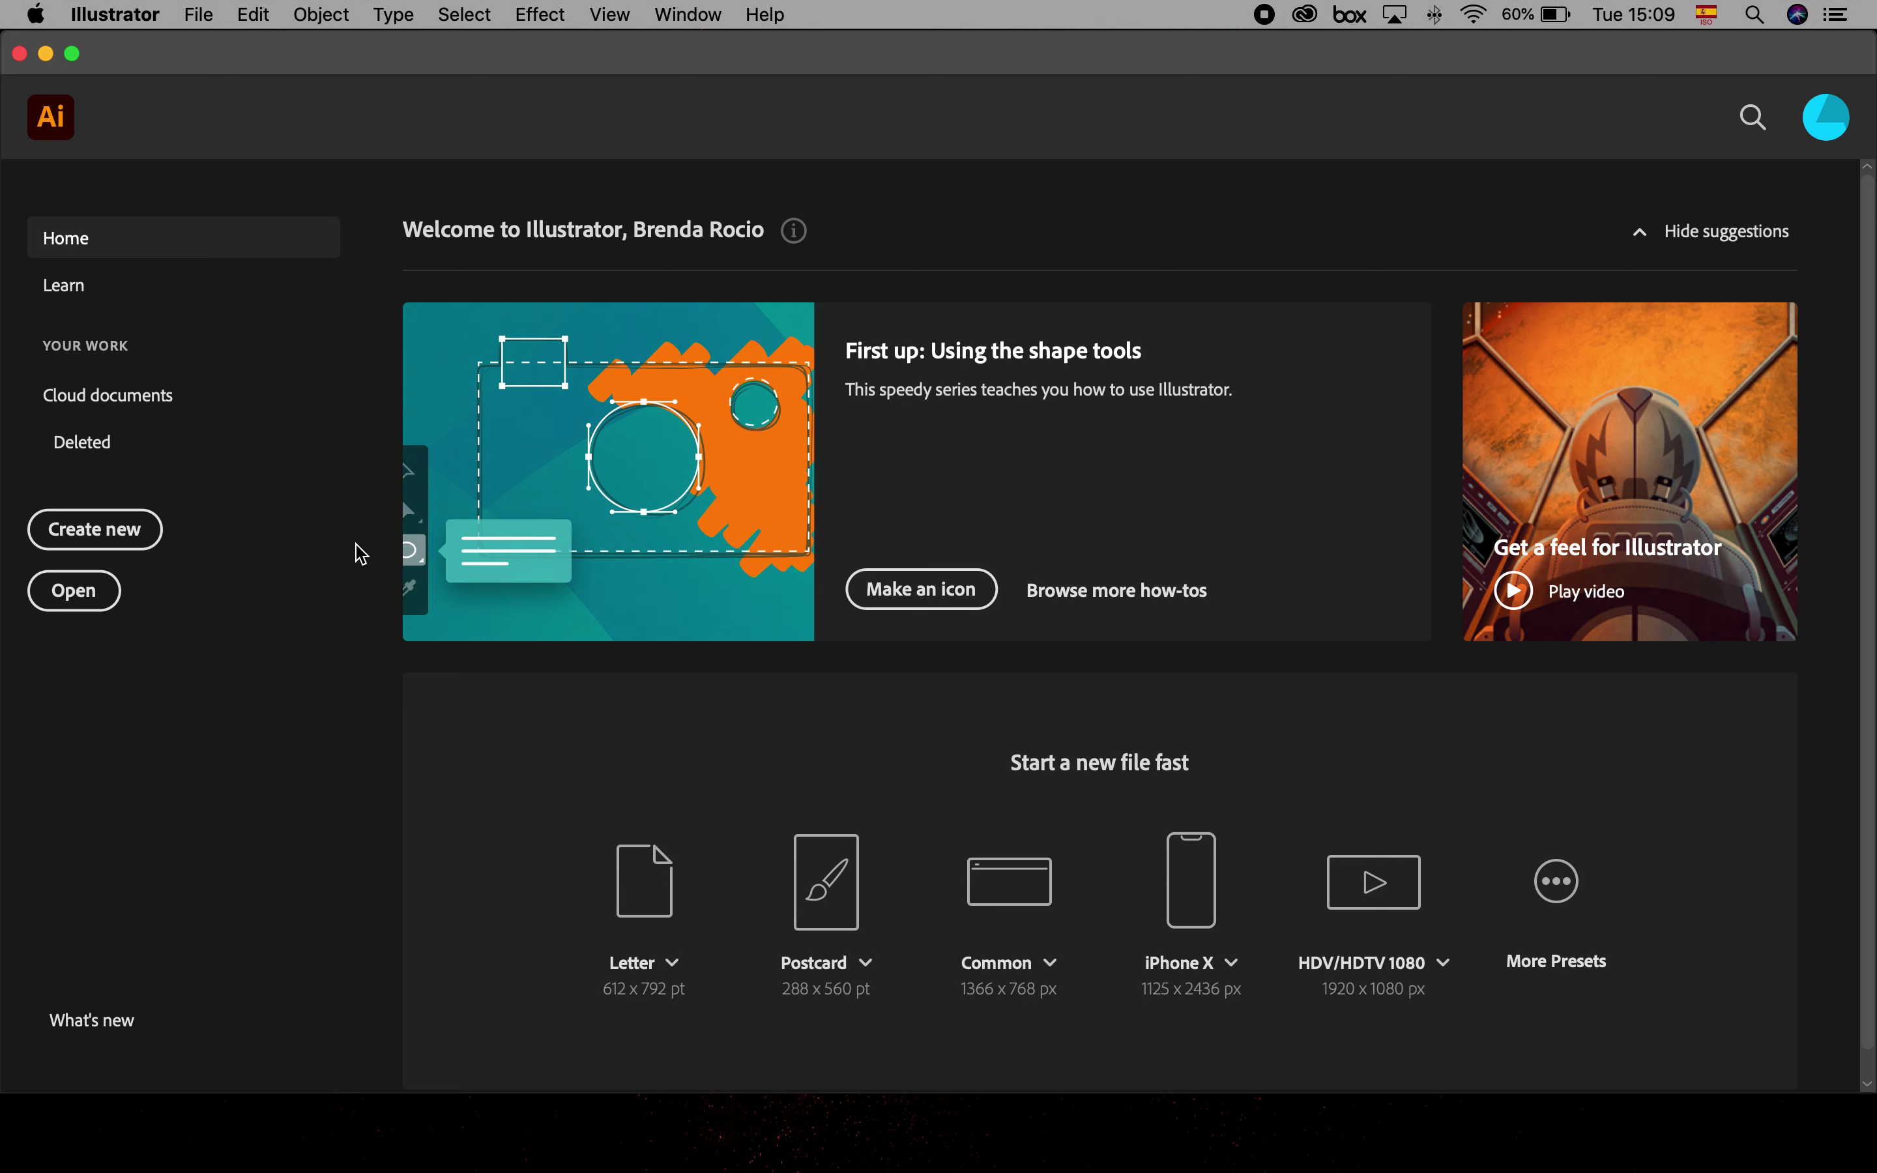
- Open the new document setup and examine the presets and templates for Mobile, Web, Print and Film & Video
left_click(142, 537)
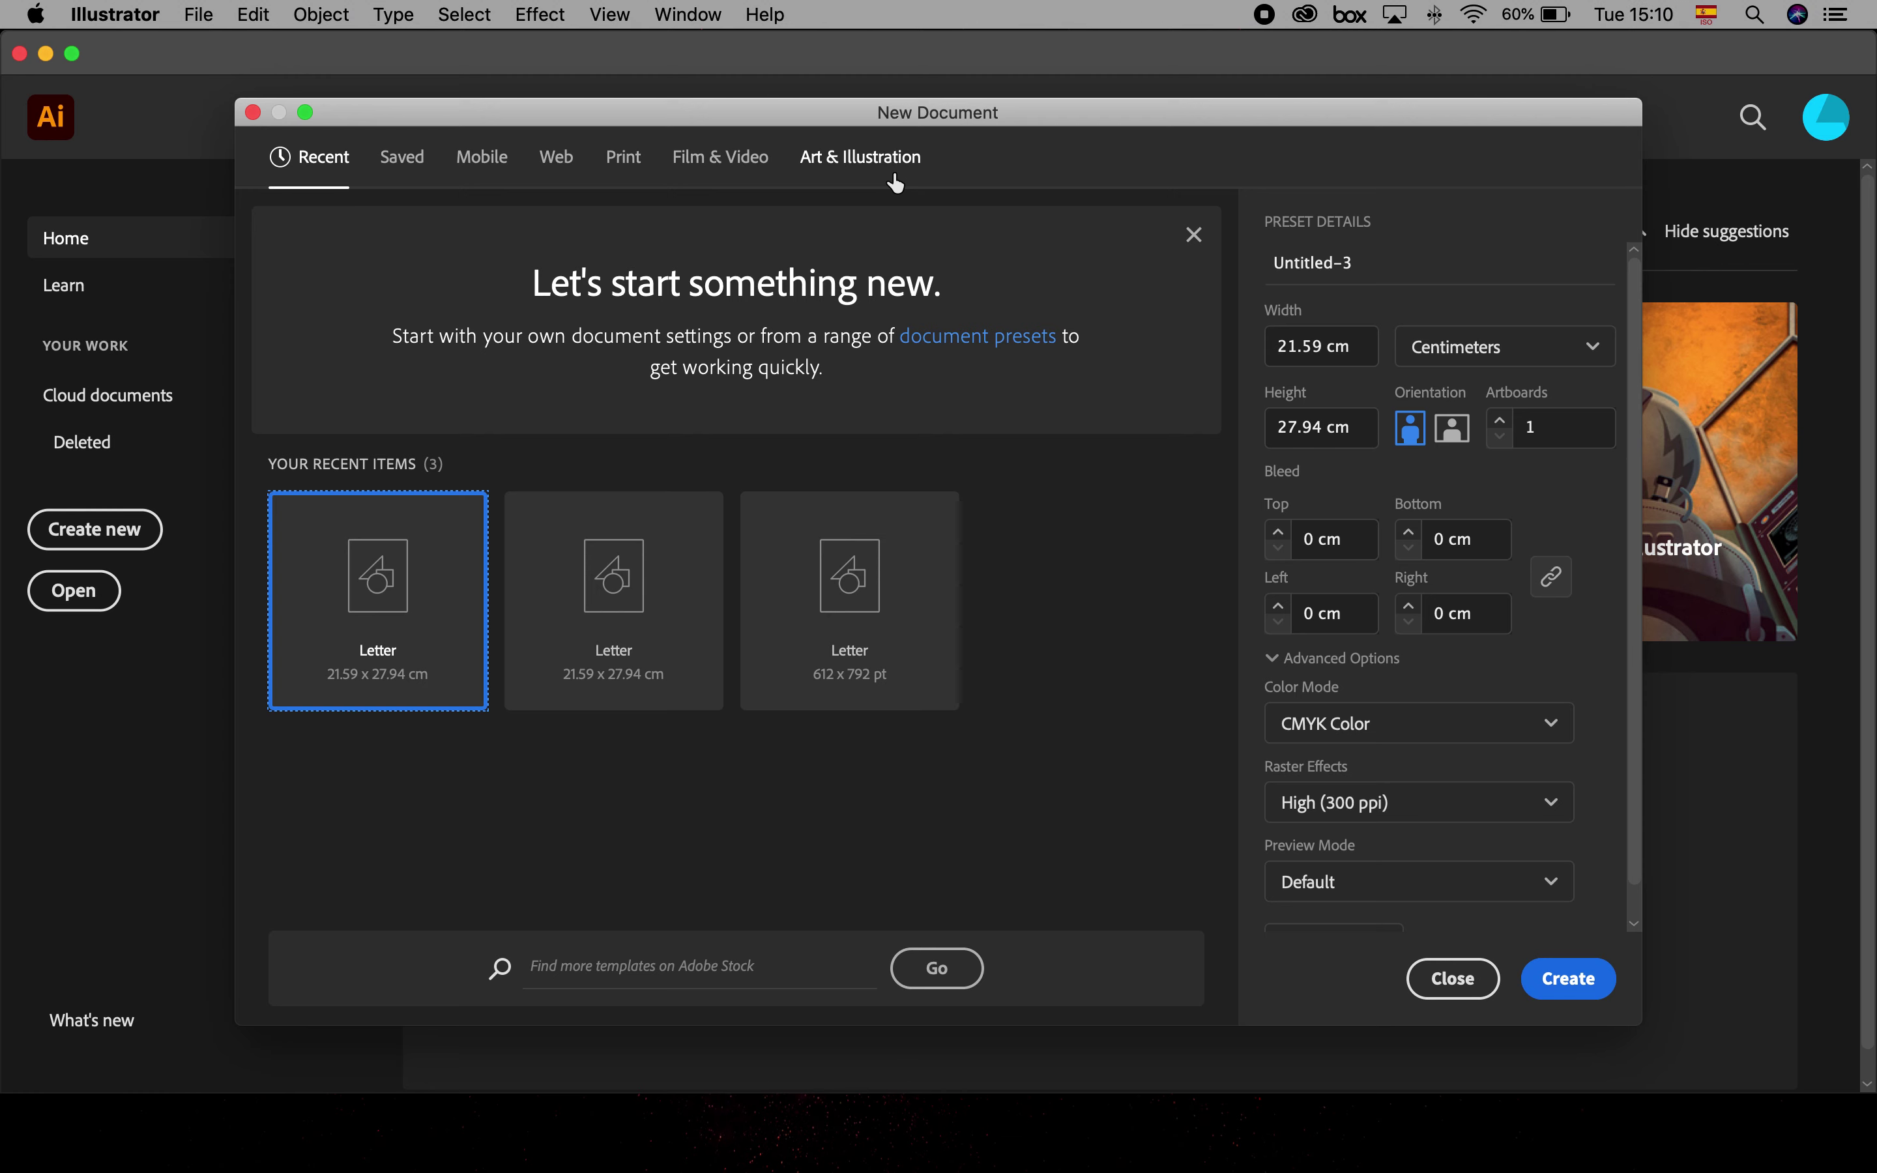
left_click(464, 164)
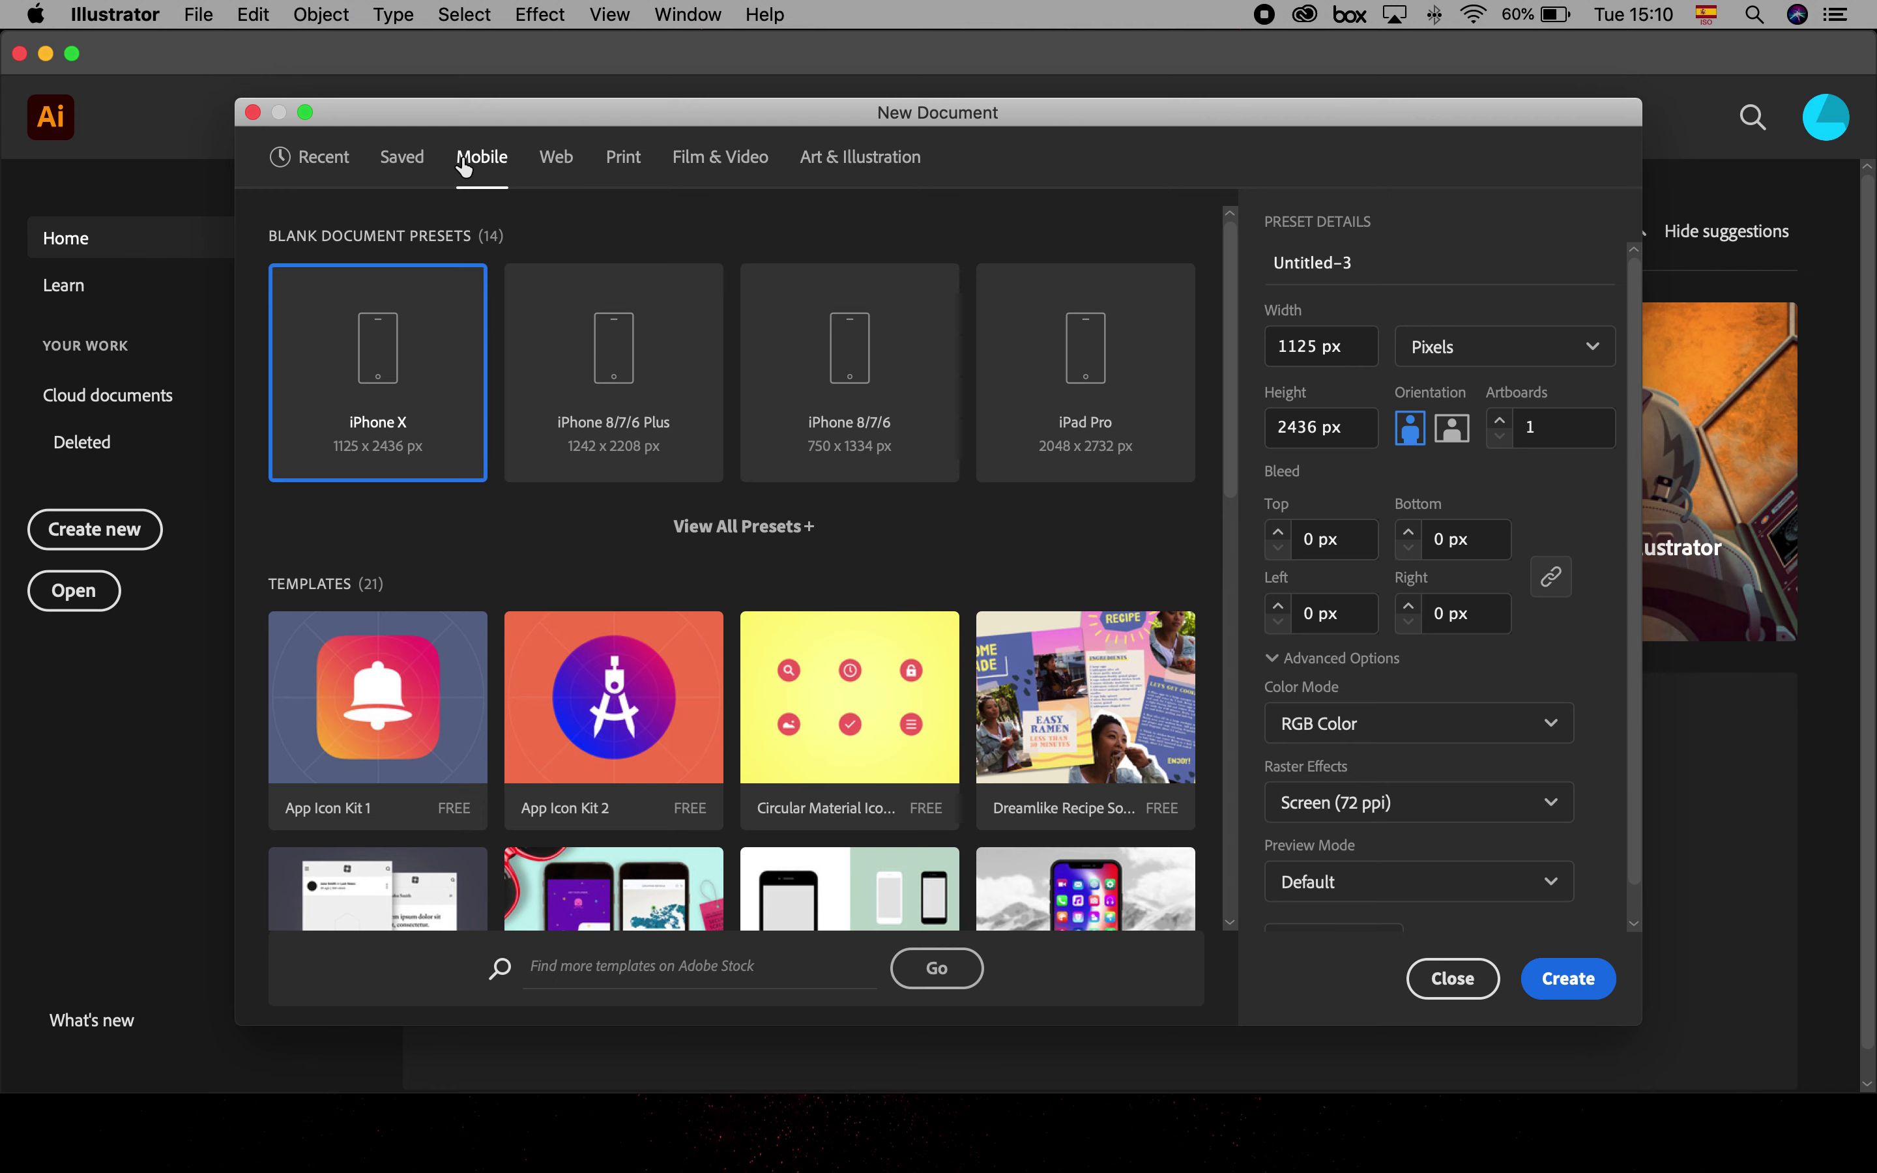
left_click(721, 528)
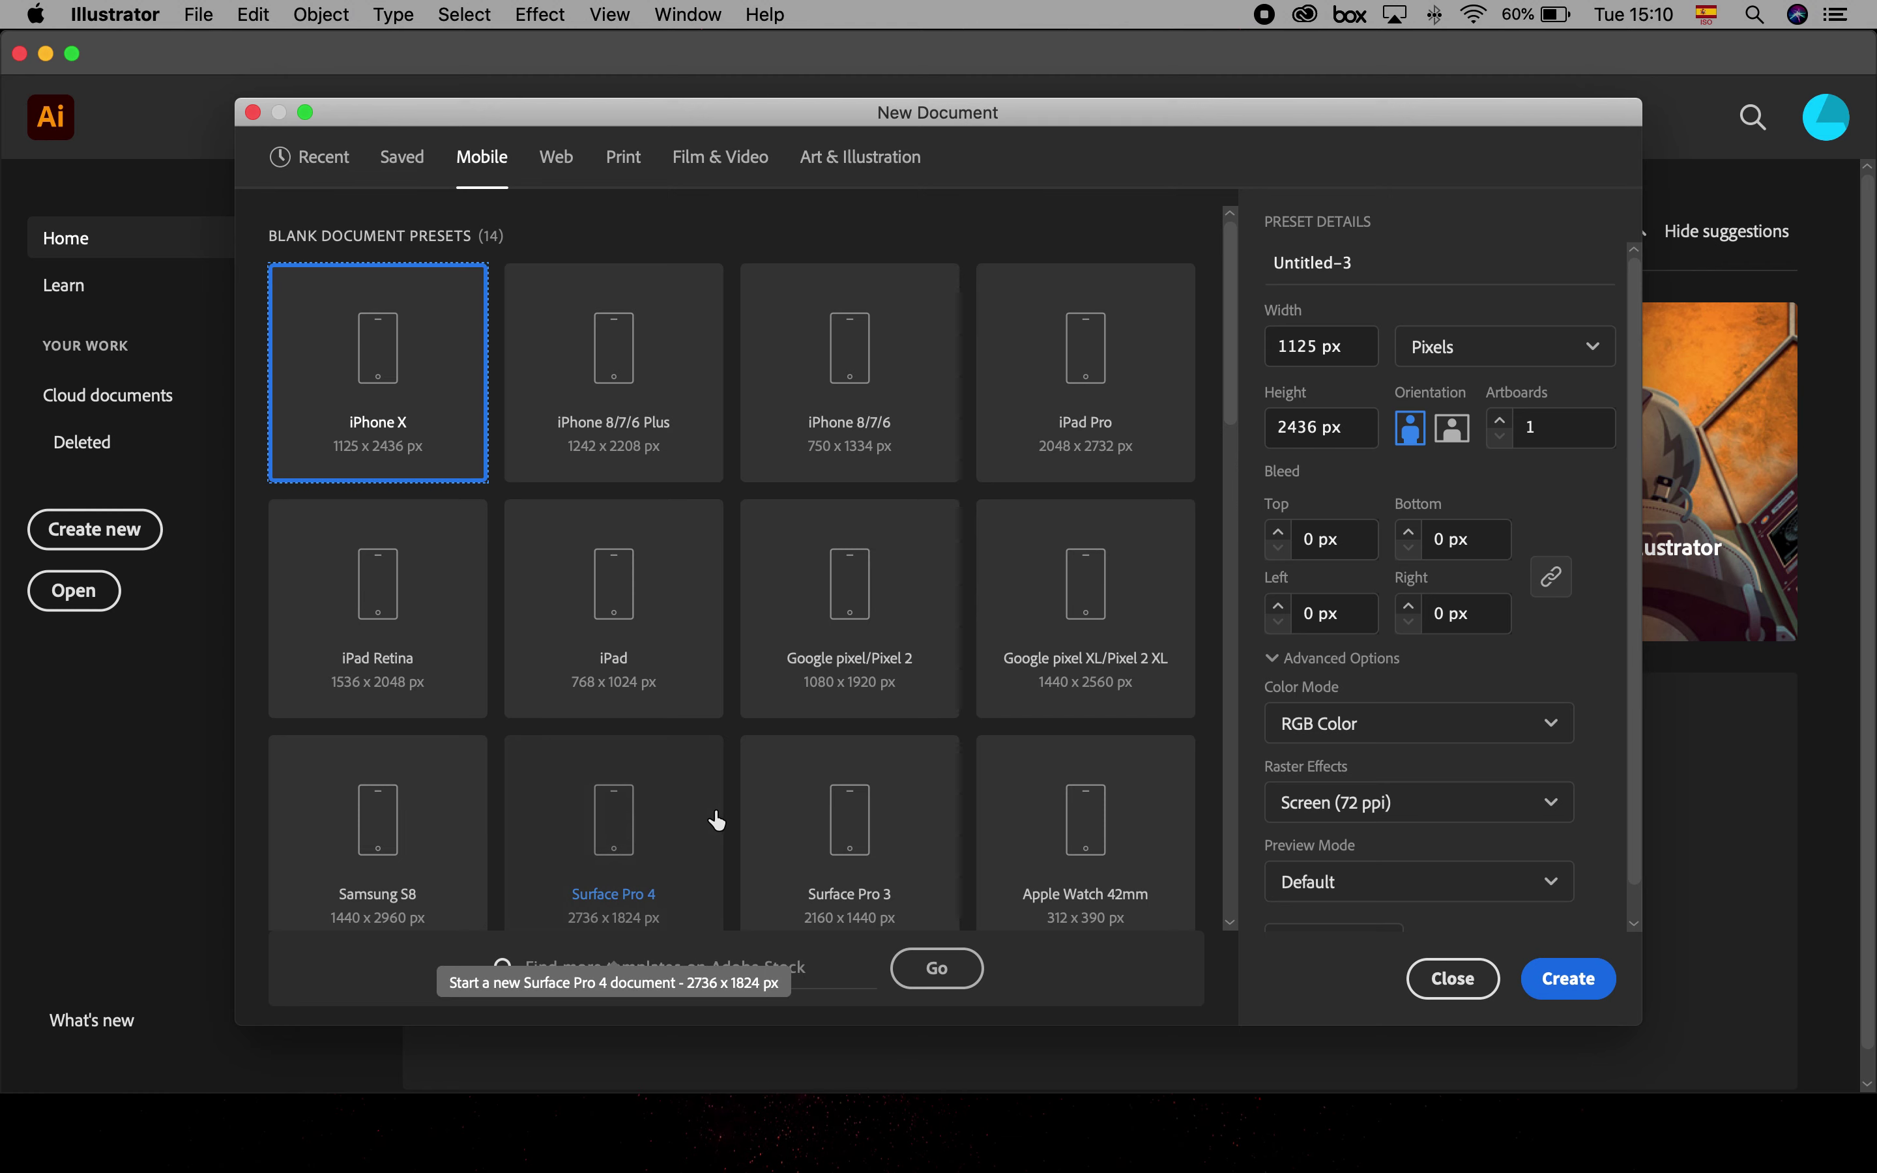
left_click(557, 157)
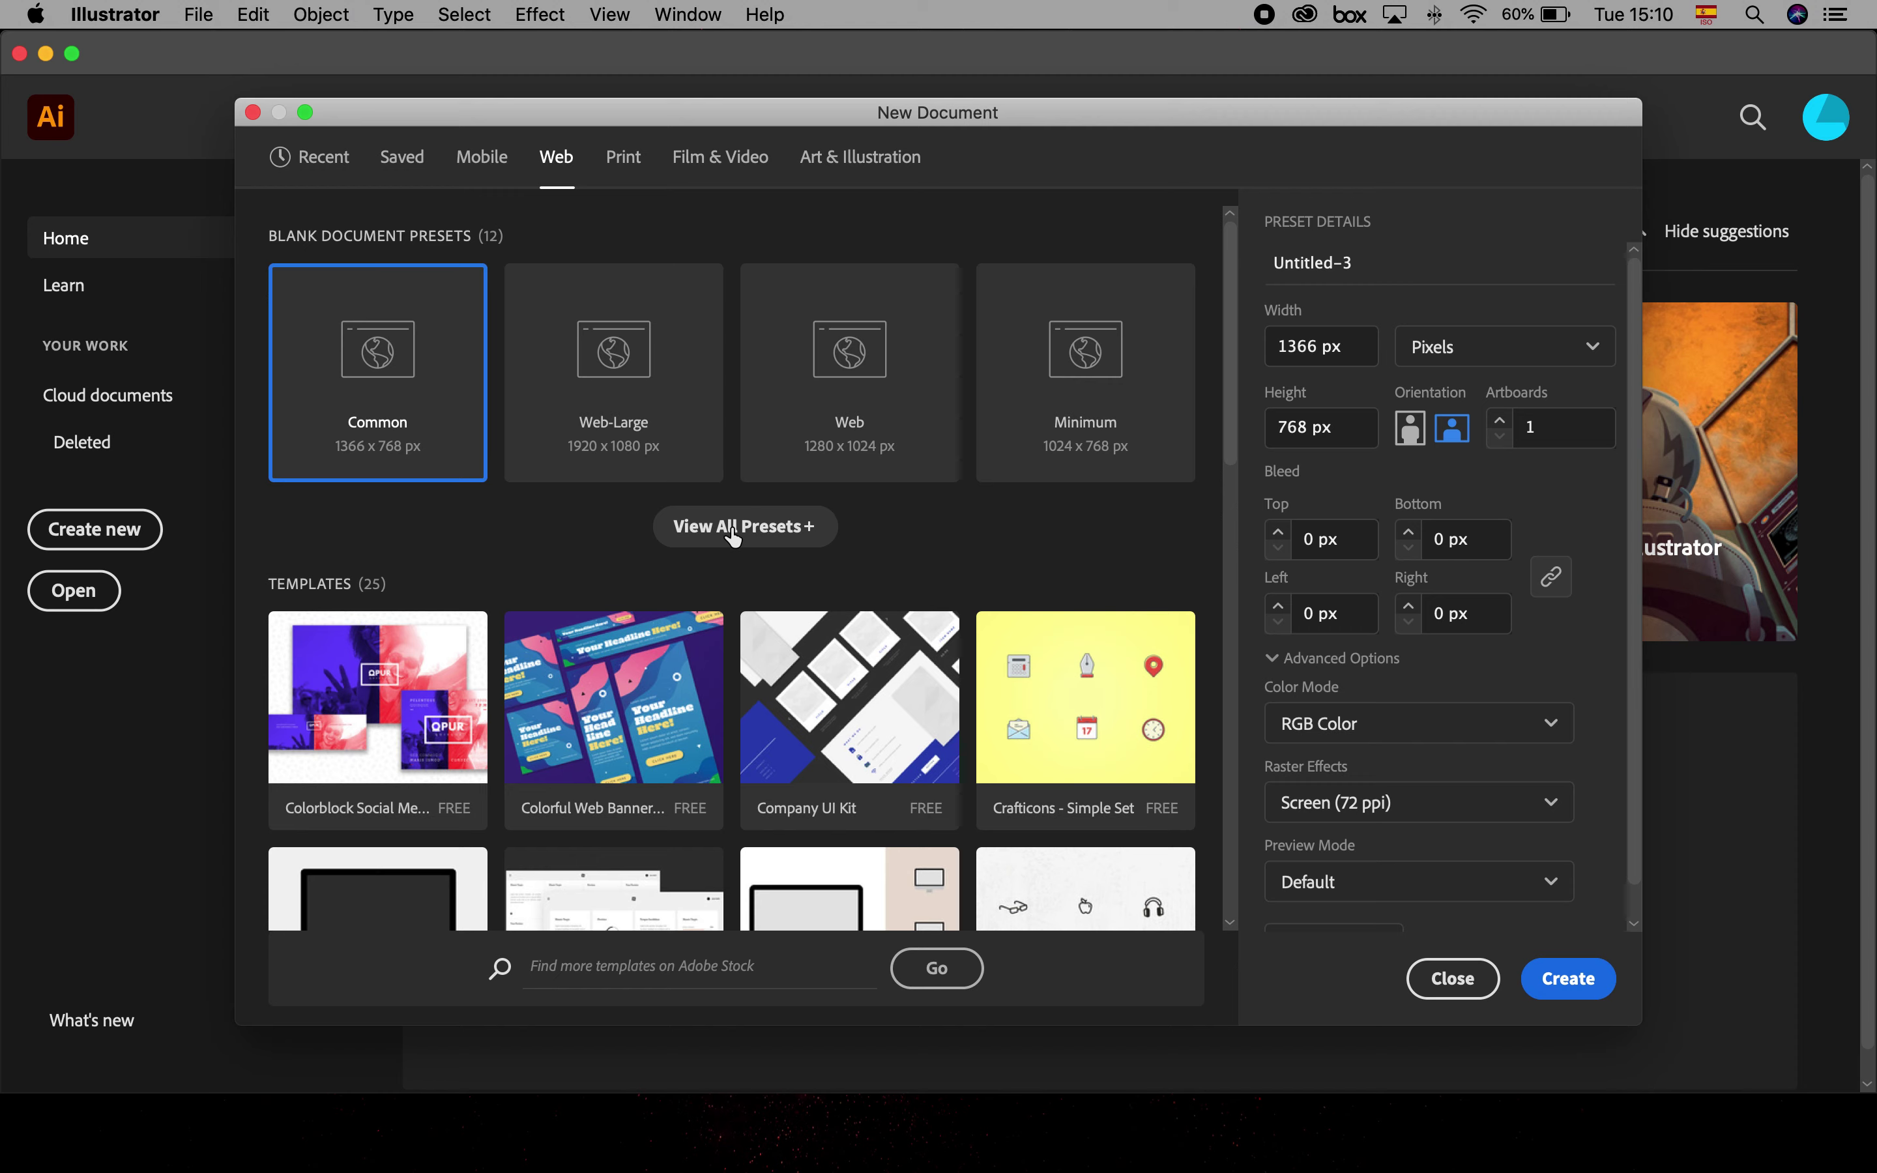
left_click(733, 531)
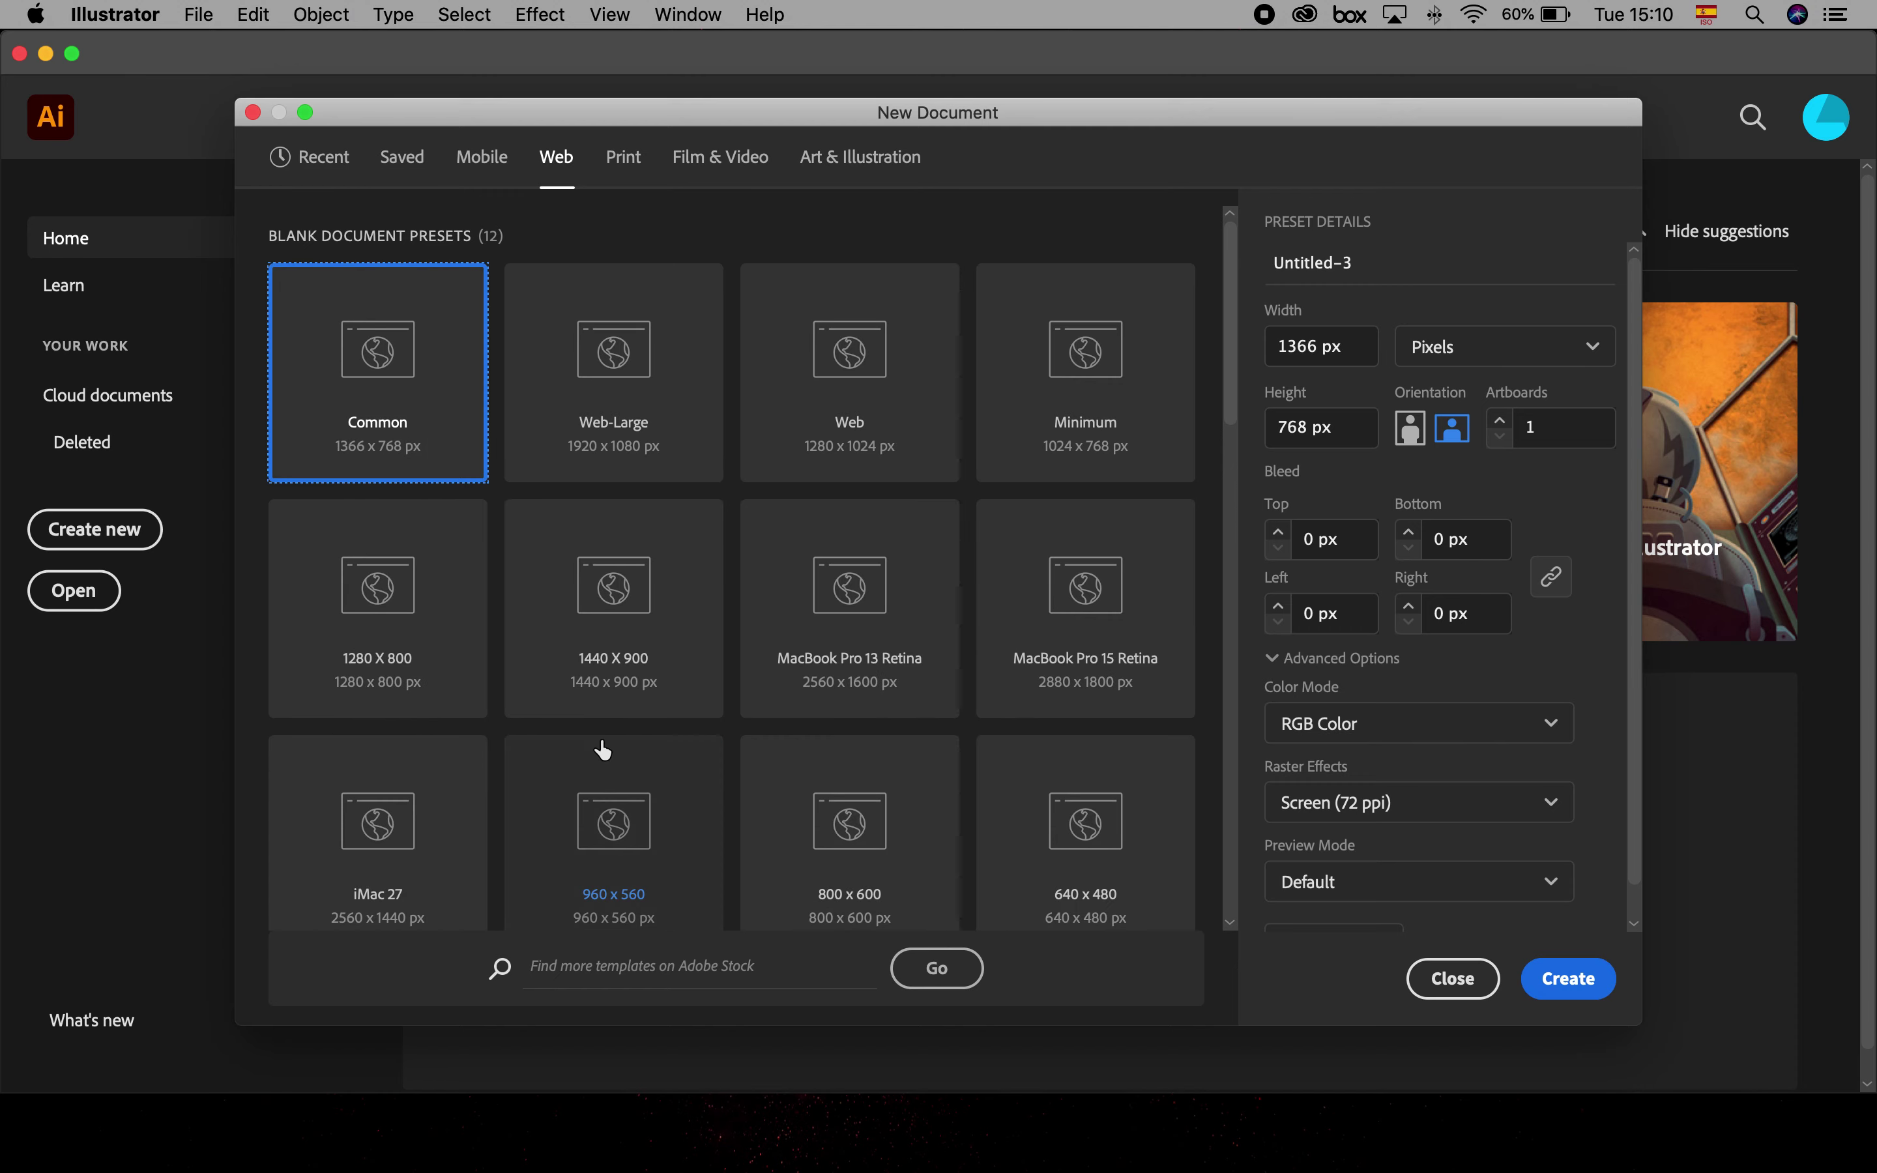
scroll(602, 751, "down", 10)
scroll(602, 751, "up", 10)
scroll(893, 767, "down", 5)
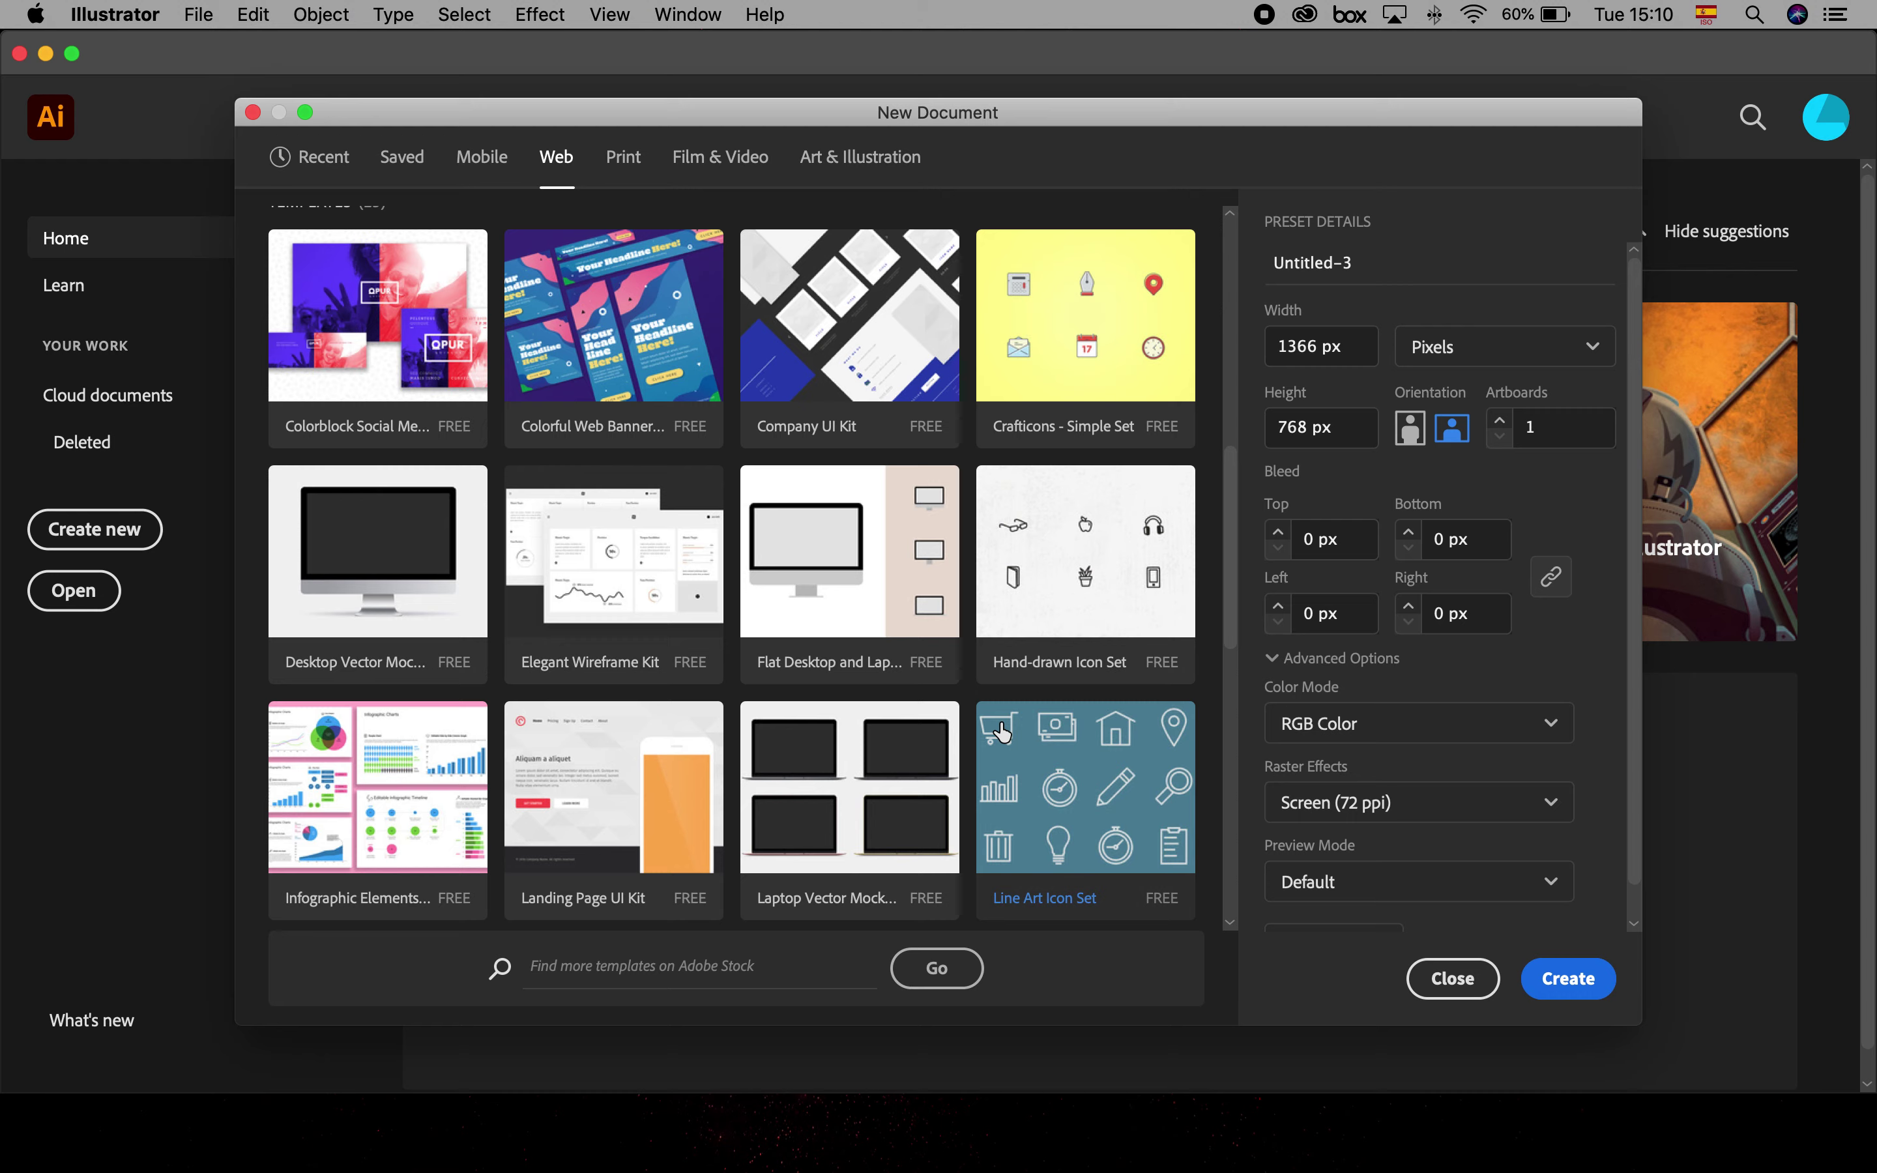
scroll(1000, 732, "up", 5)
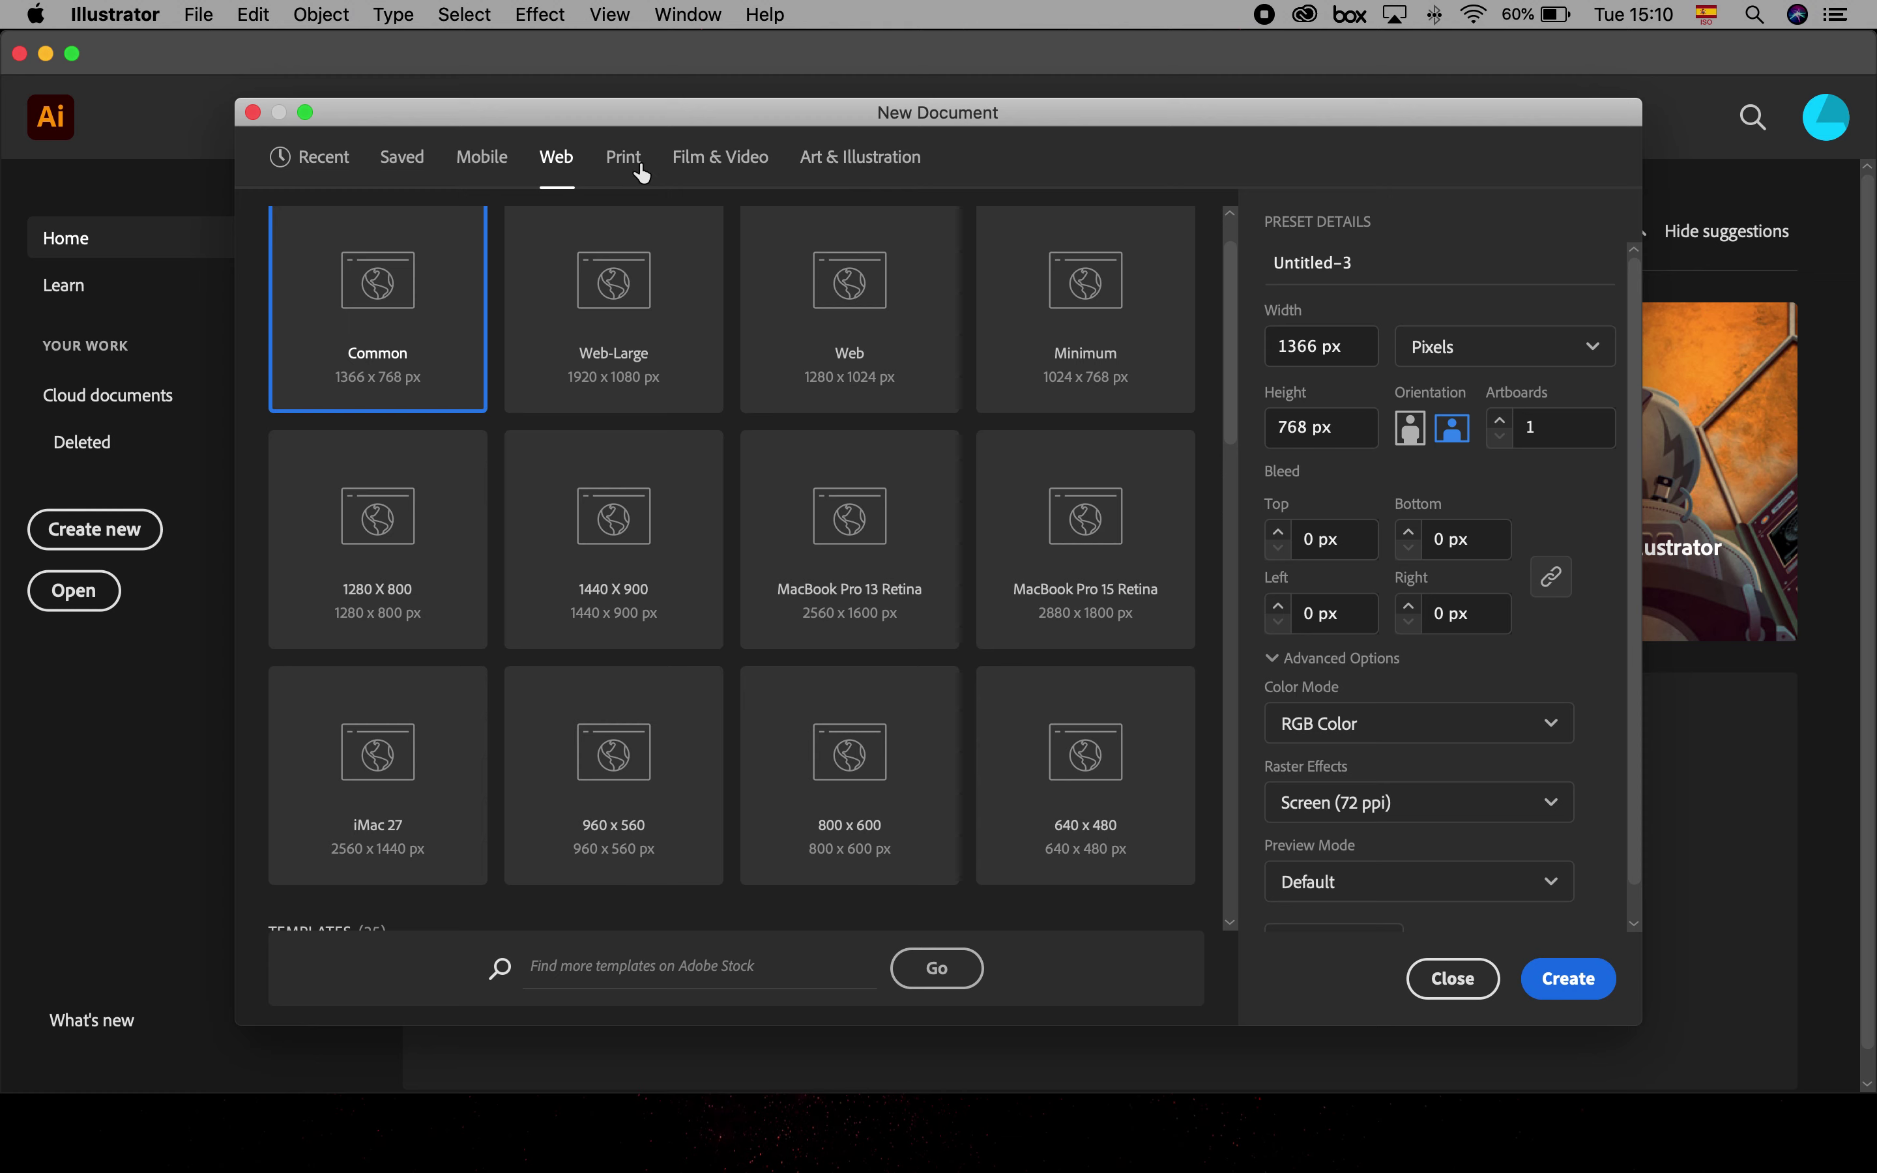
left_click(641, 172)
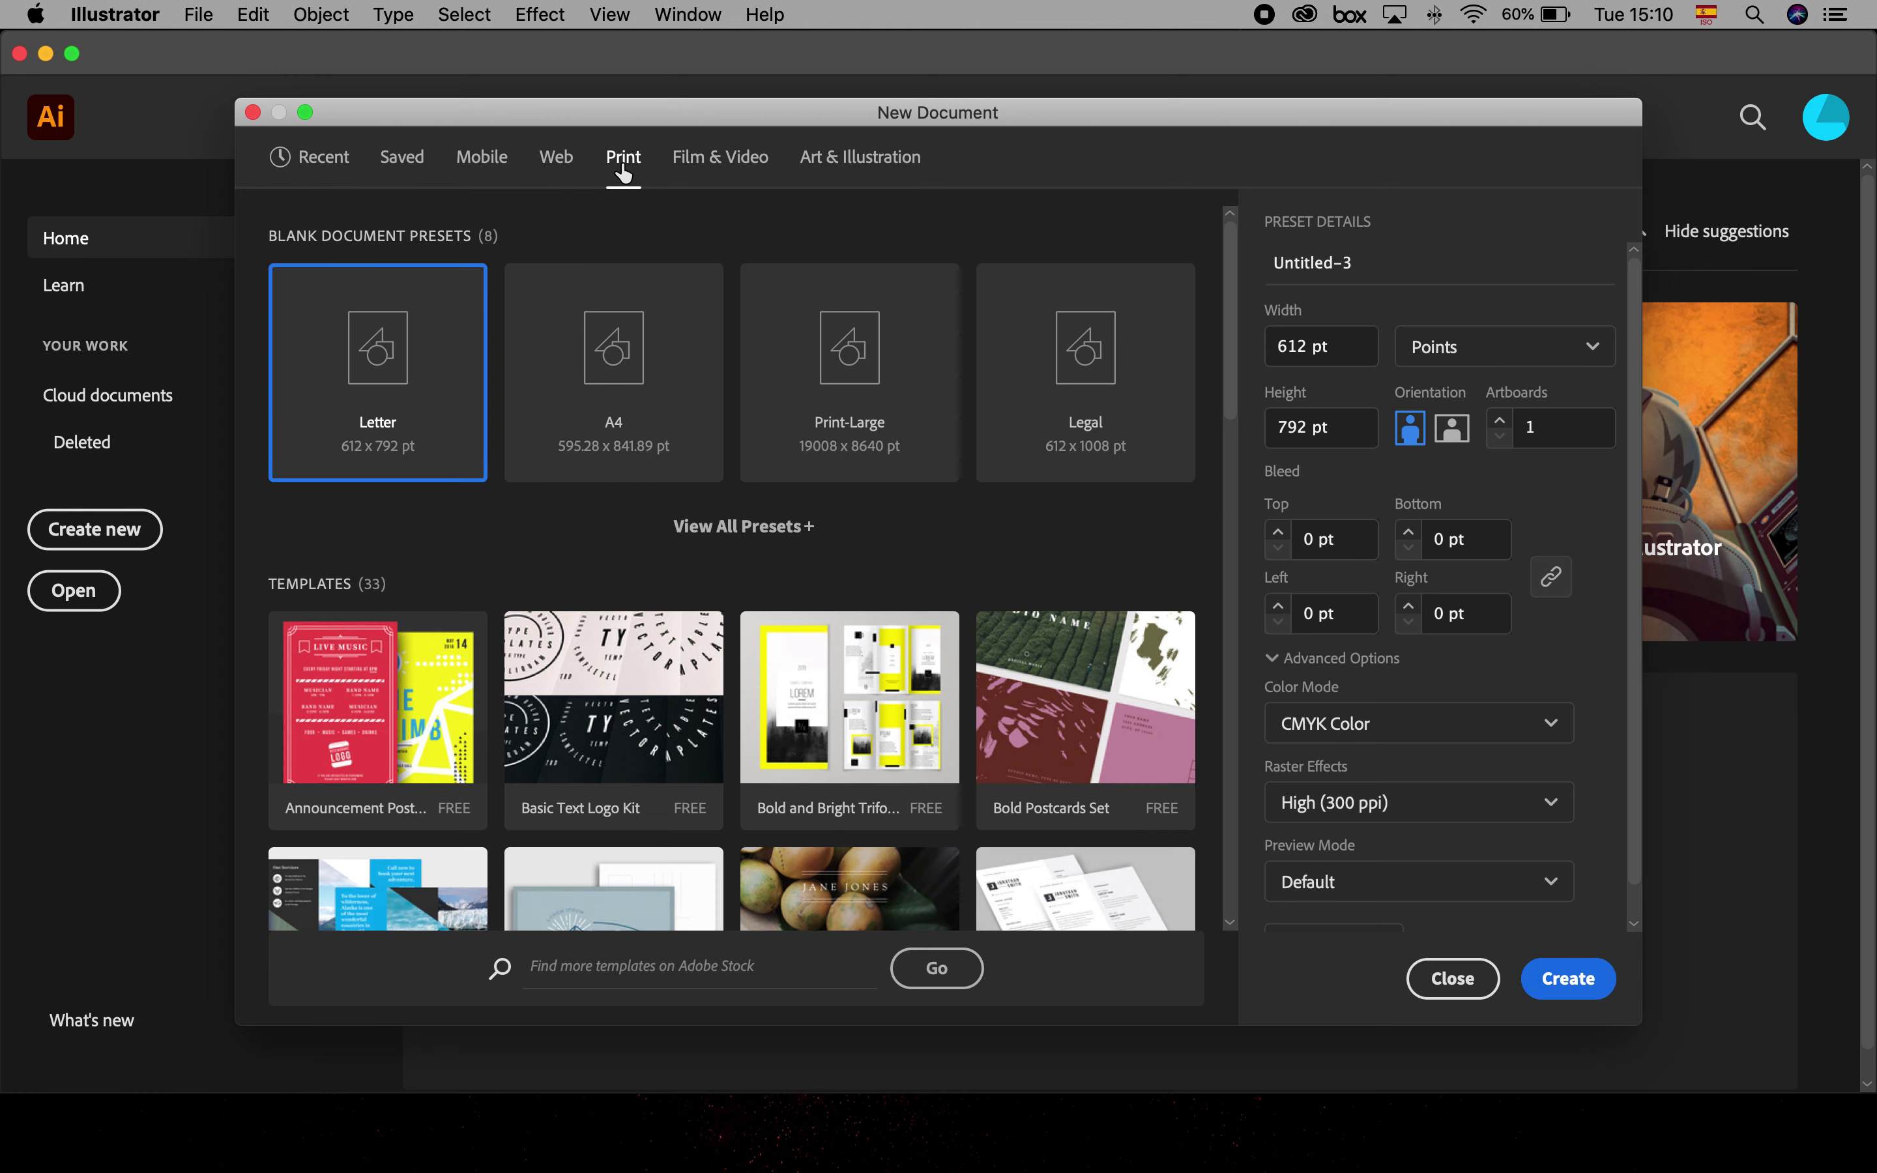
left_click(745, 528)
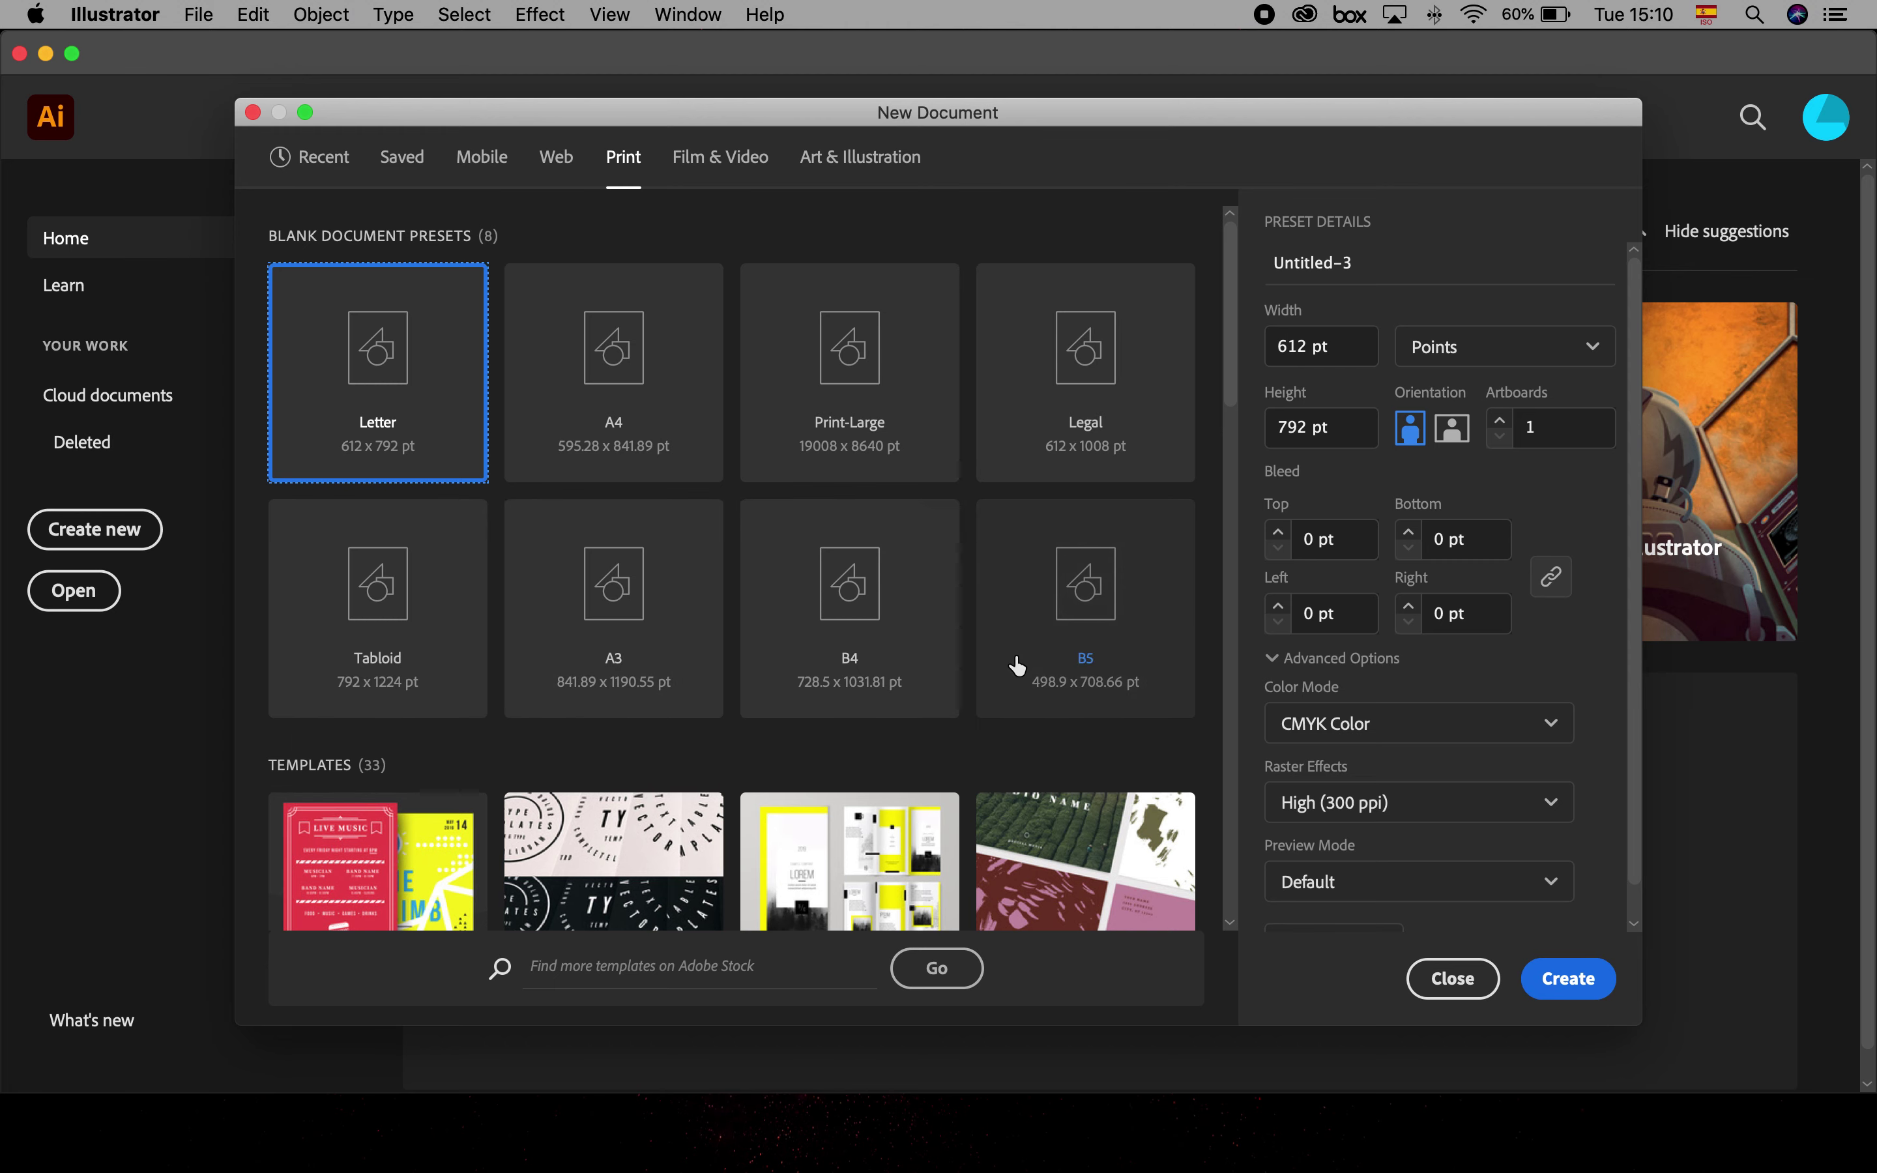
left_click(725, 159)
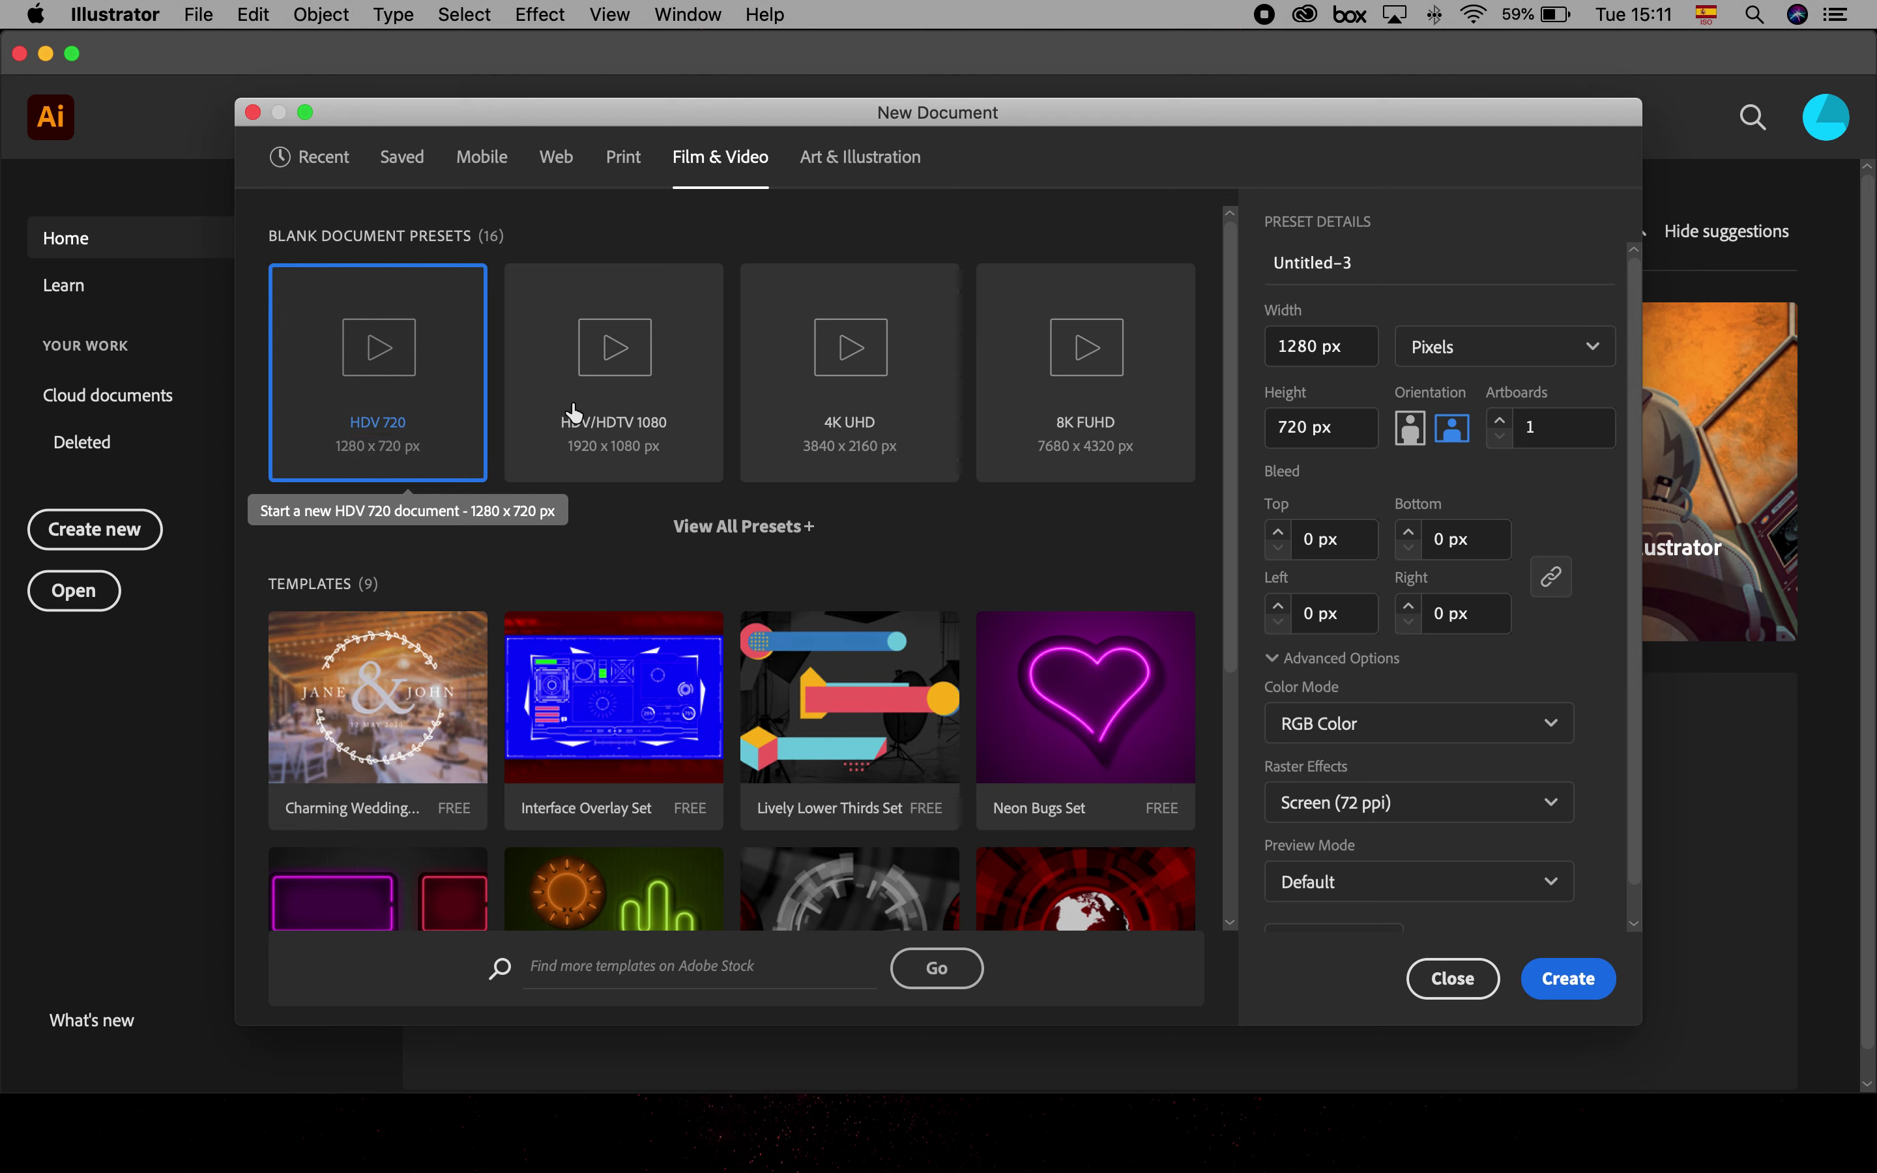
- Choose the Letter preset (792 x 612 pt) from the Art & Illustration presets and set its units to Centimeters
left_click(872, 158)
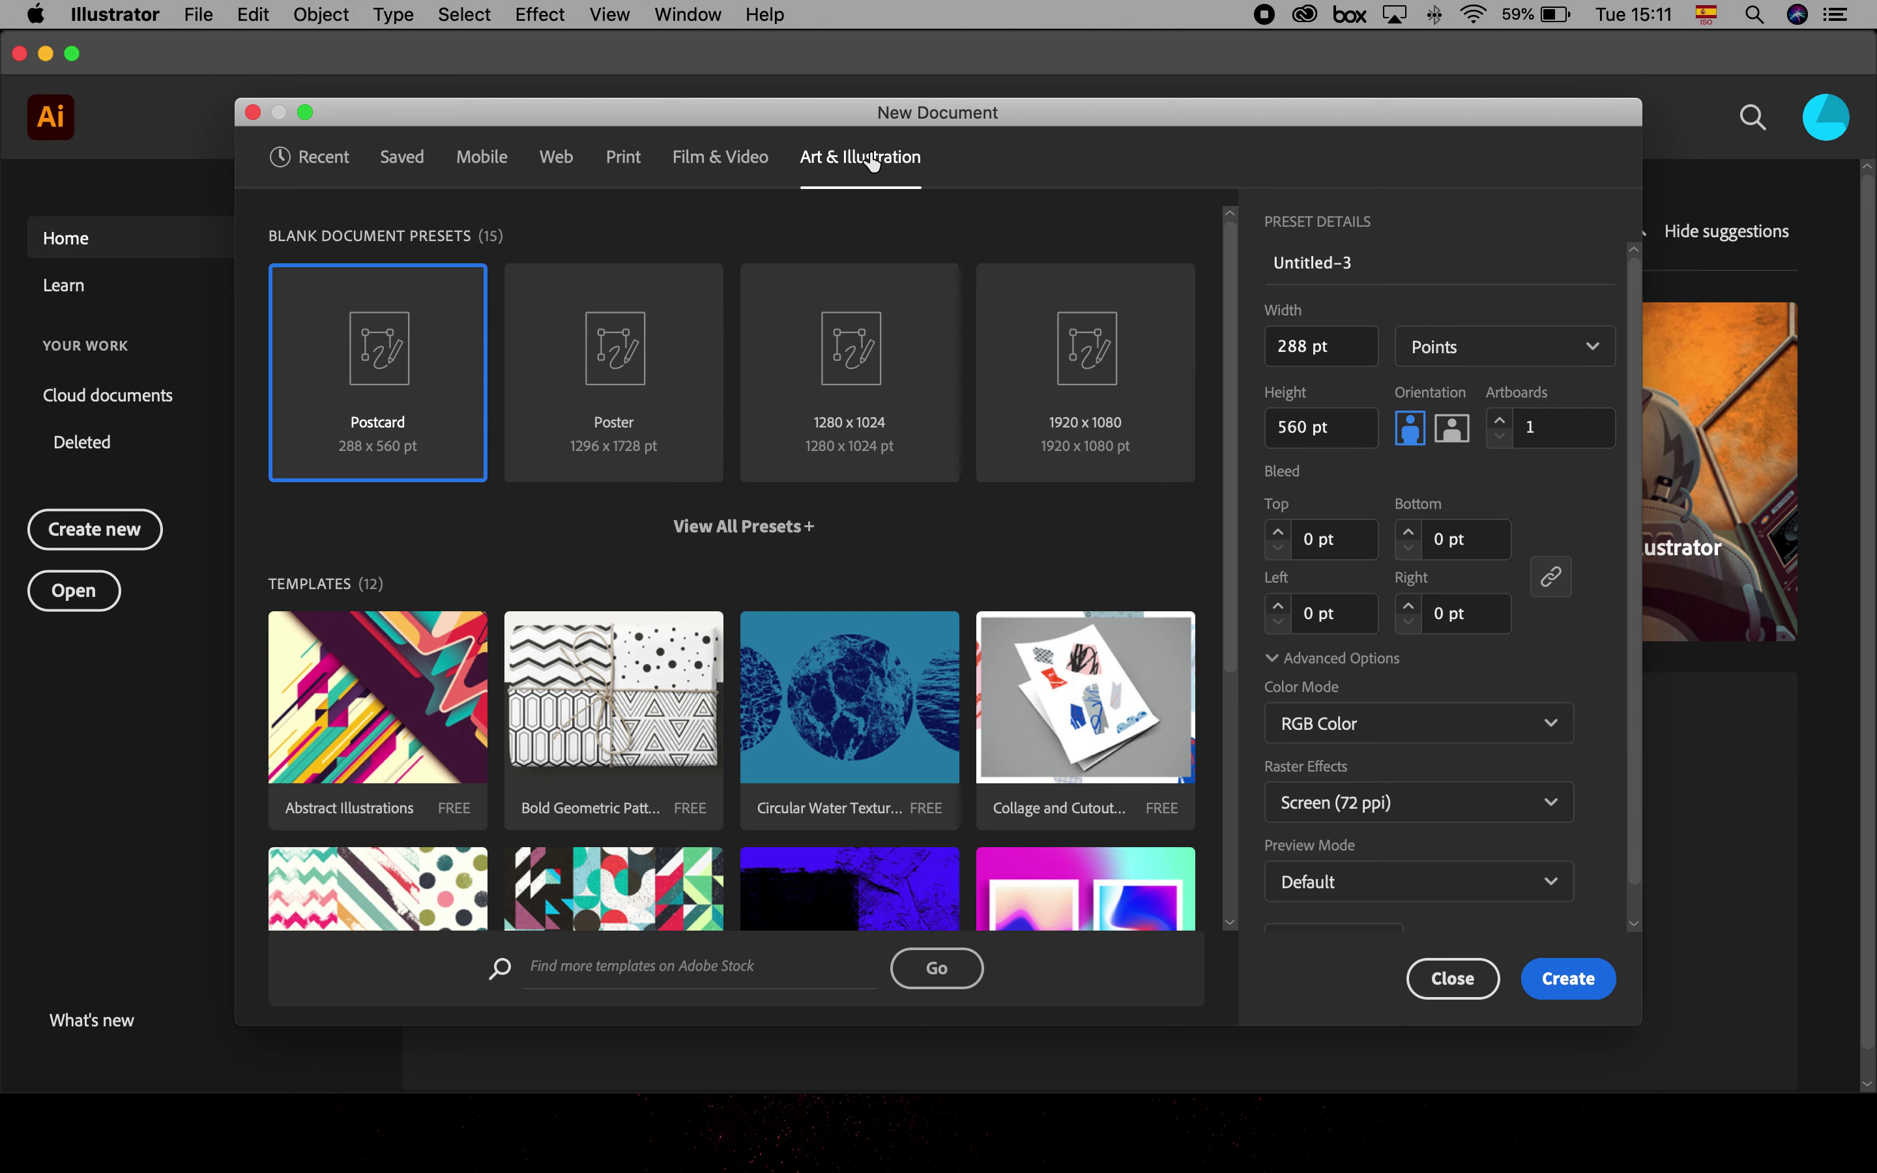
left_click(776, 526)
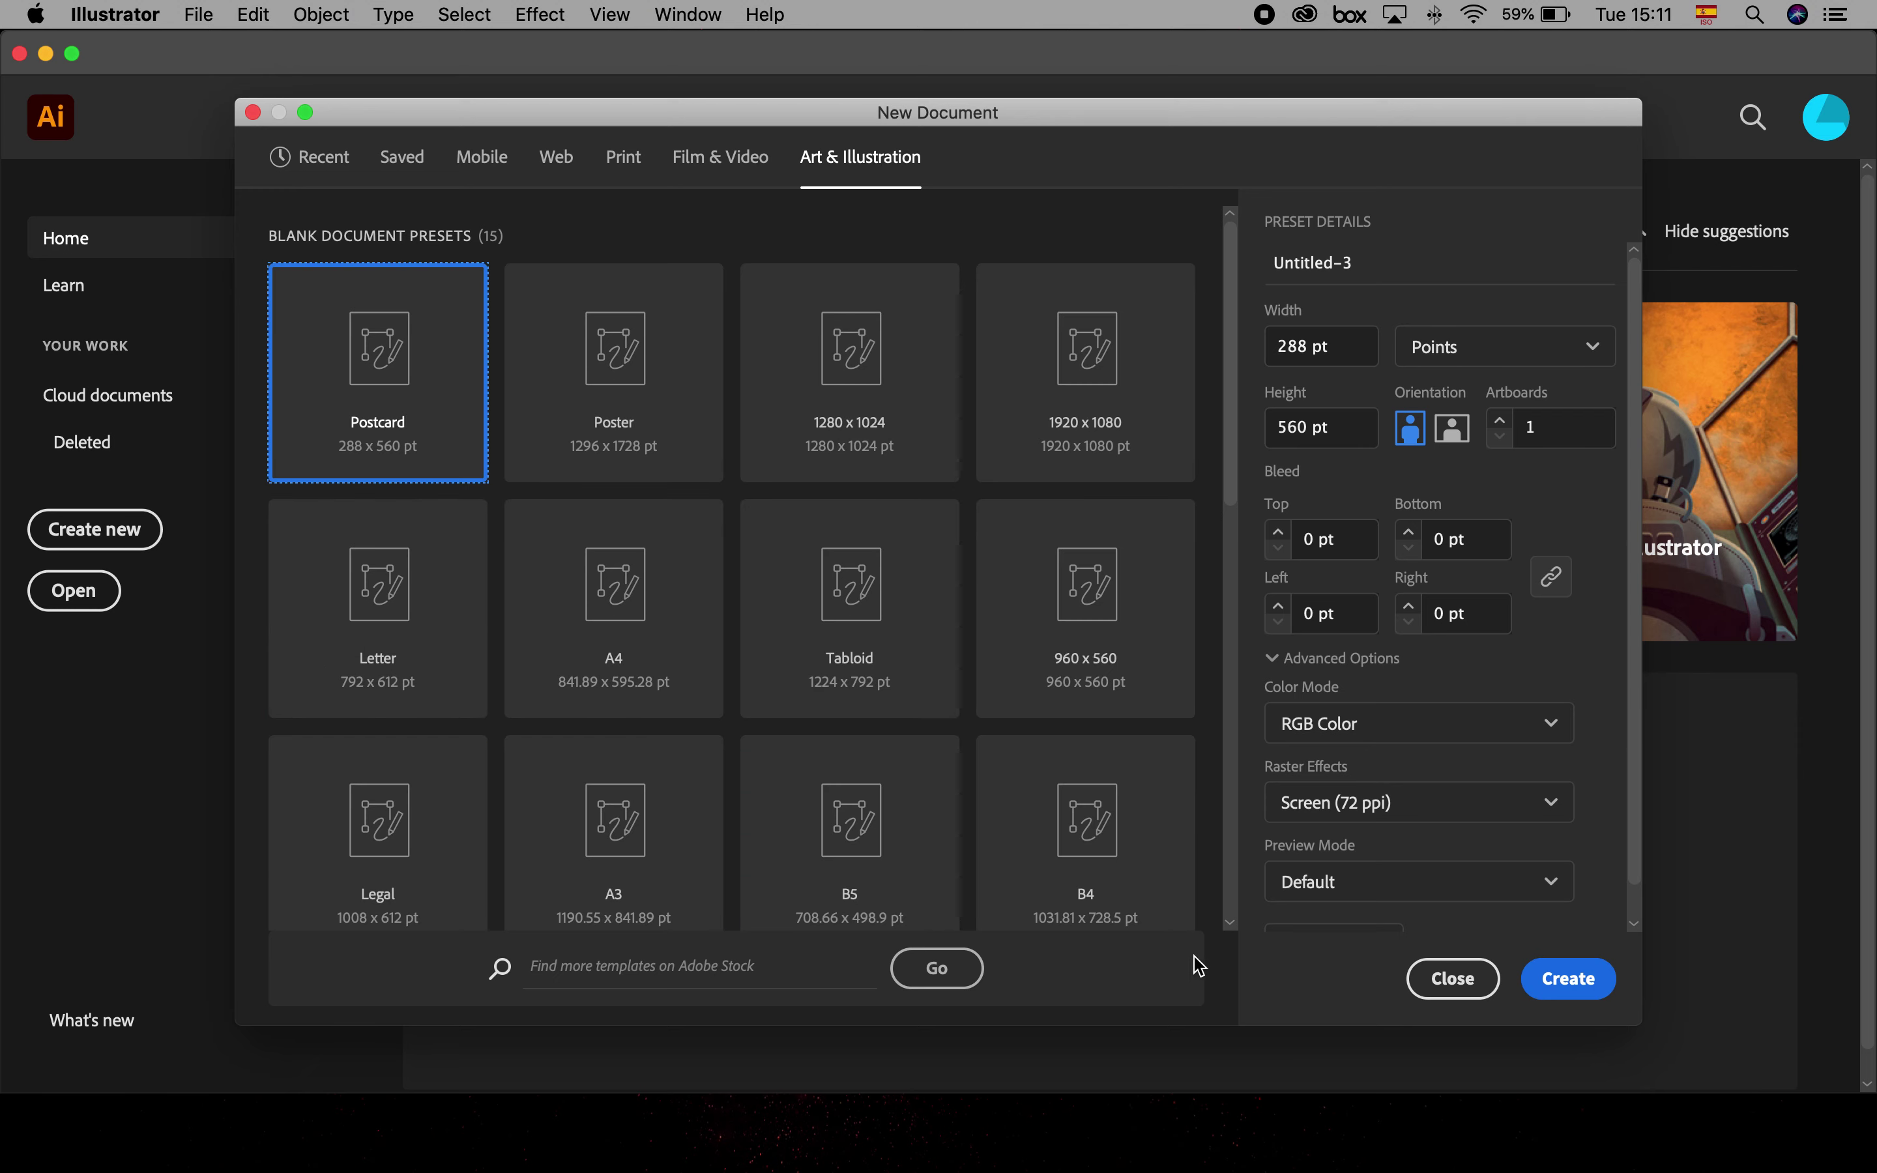
left_click(363, 590)
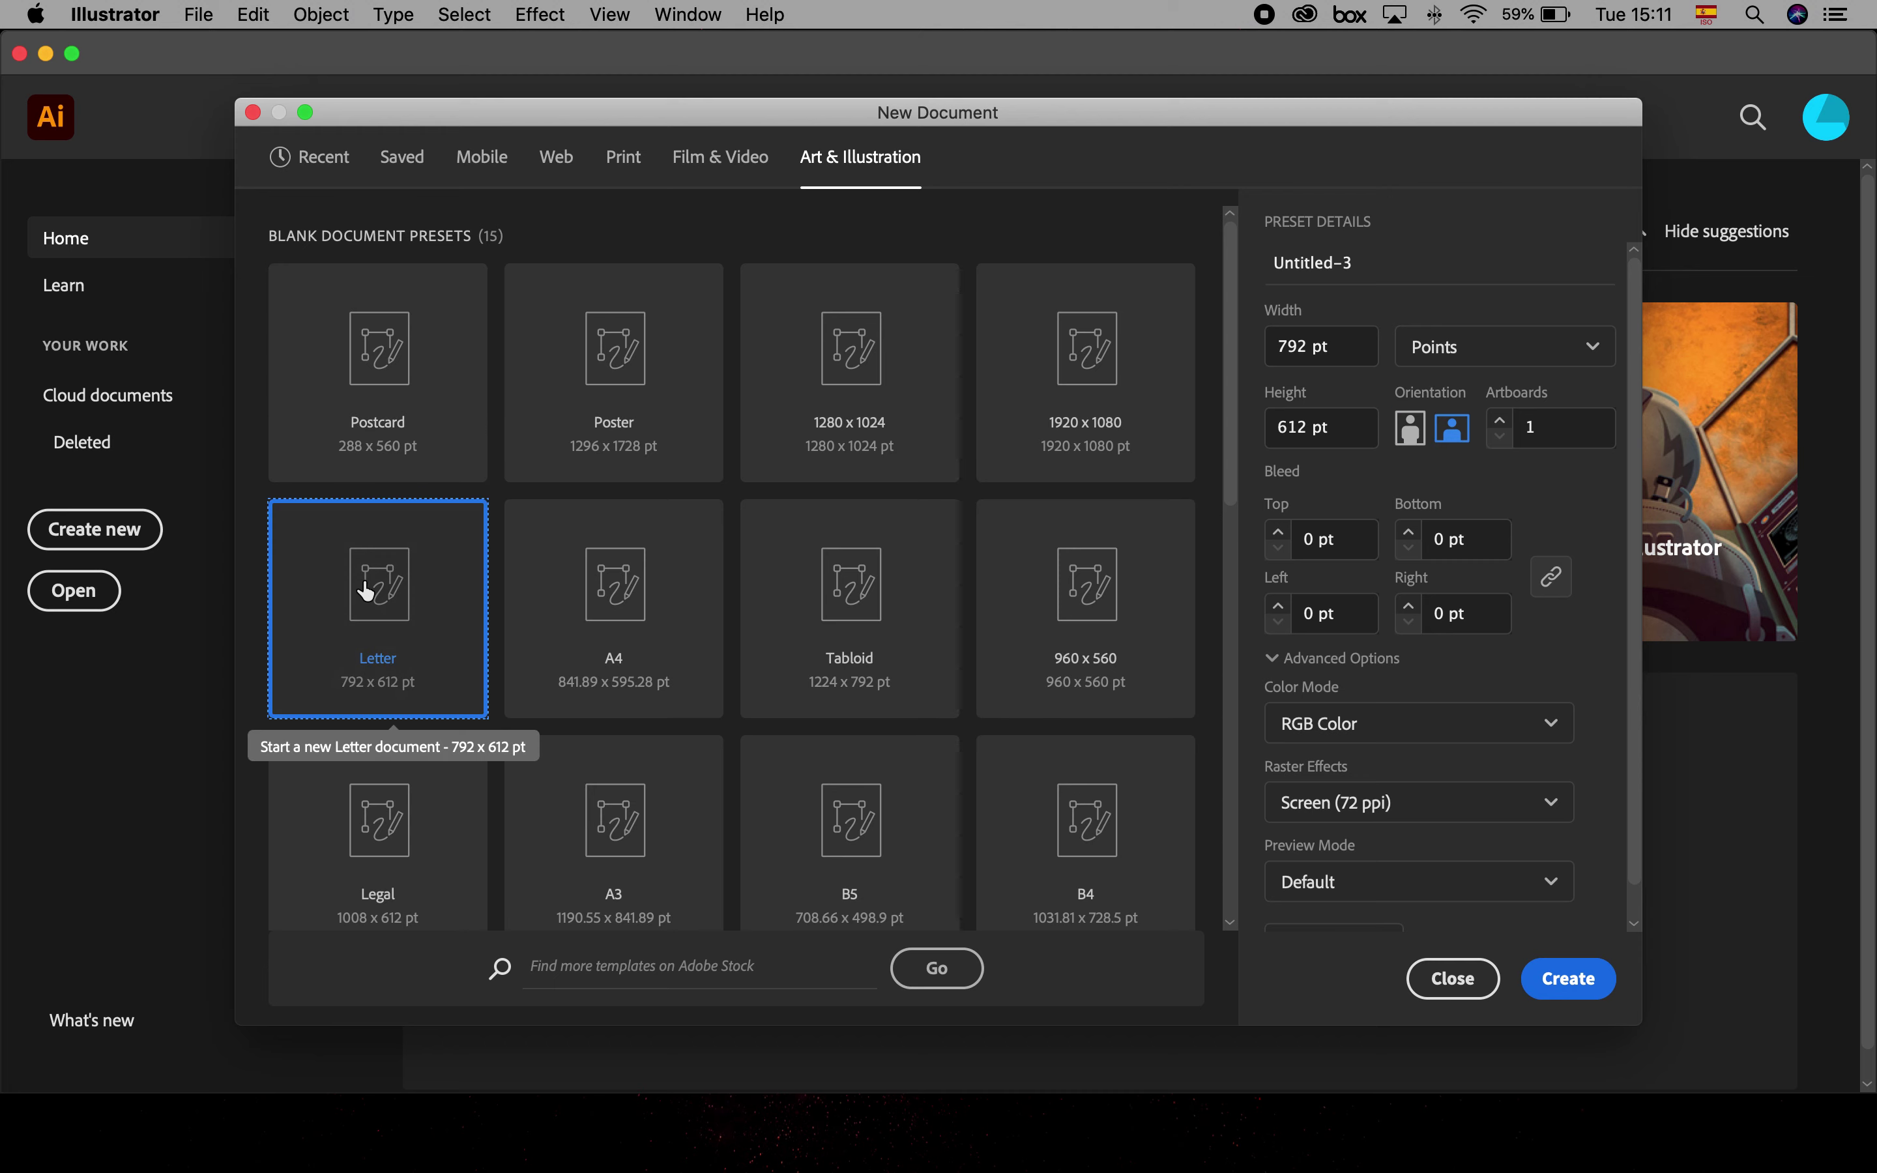
left_click(1509, 350)
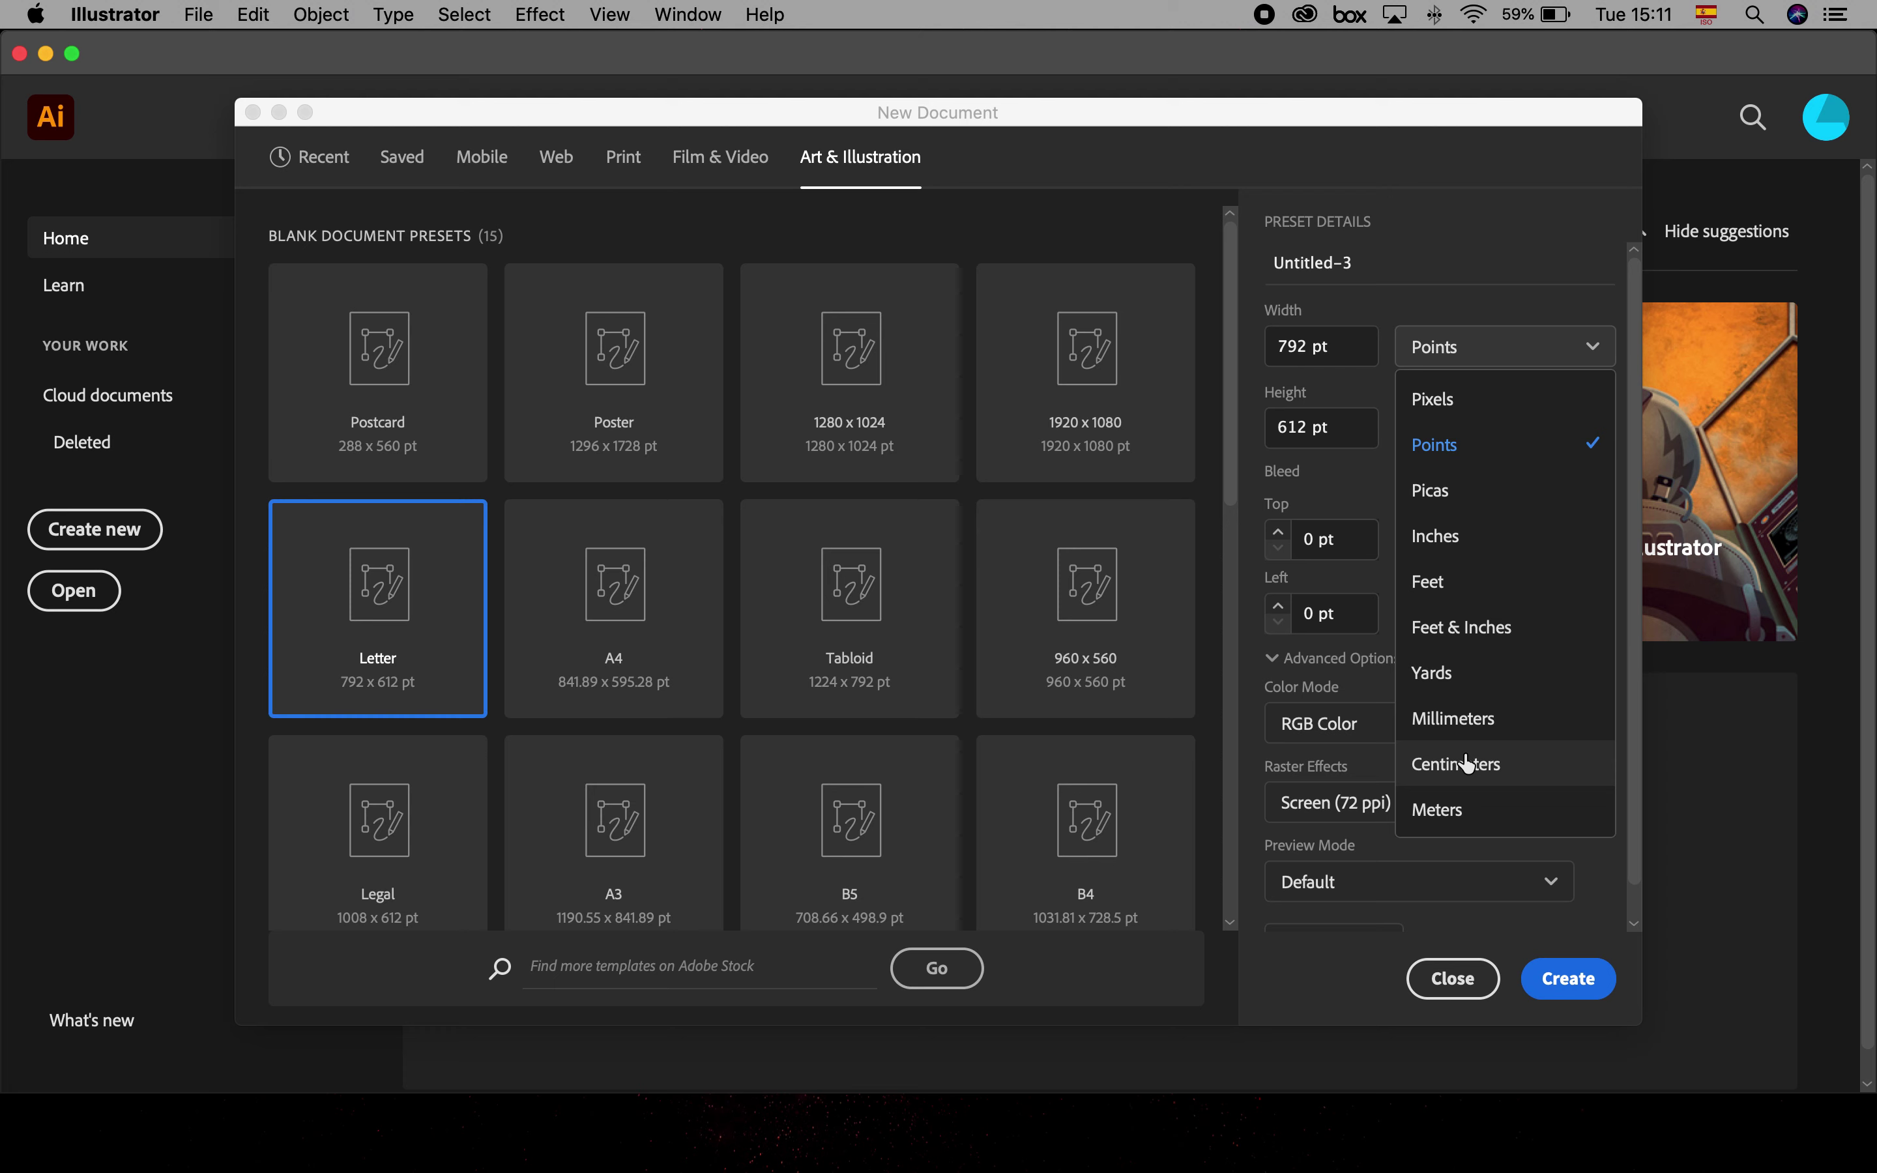
left_click(1445, 766)
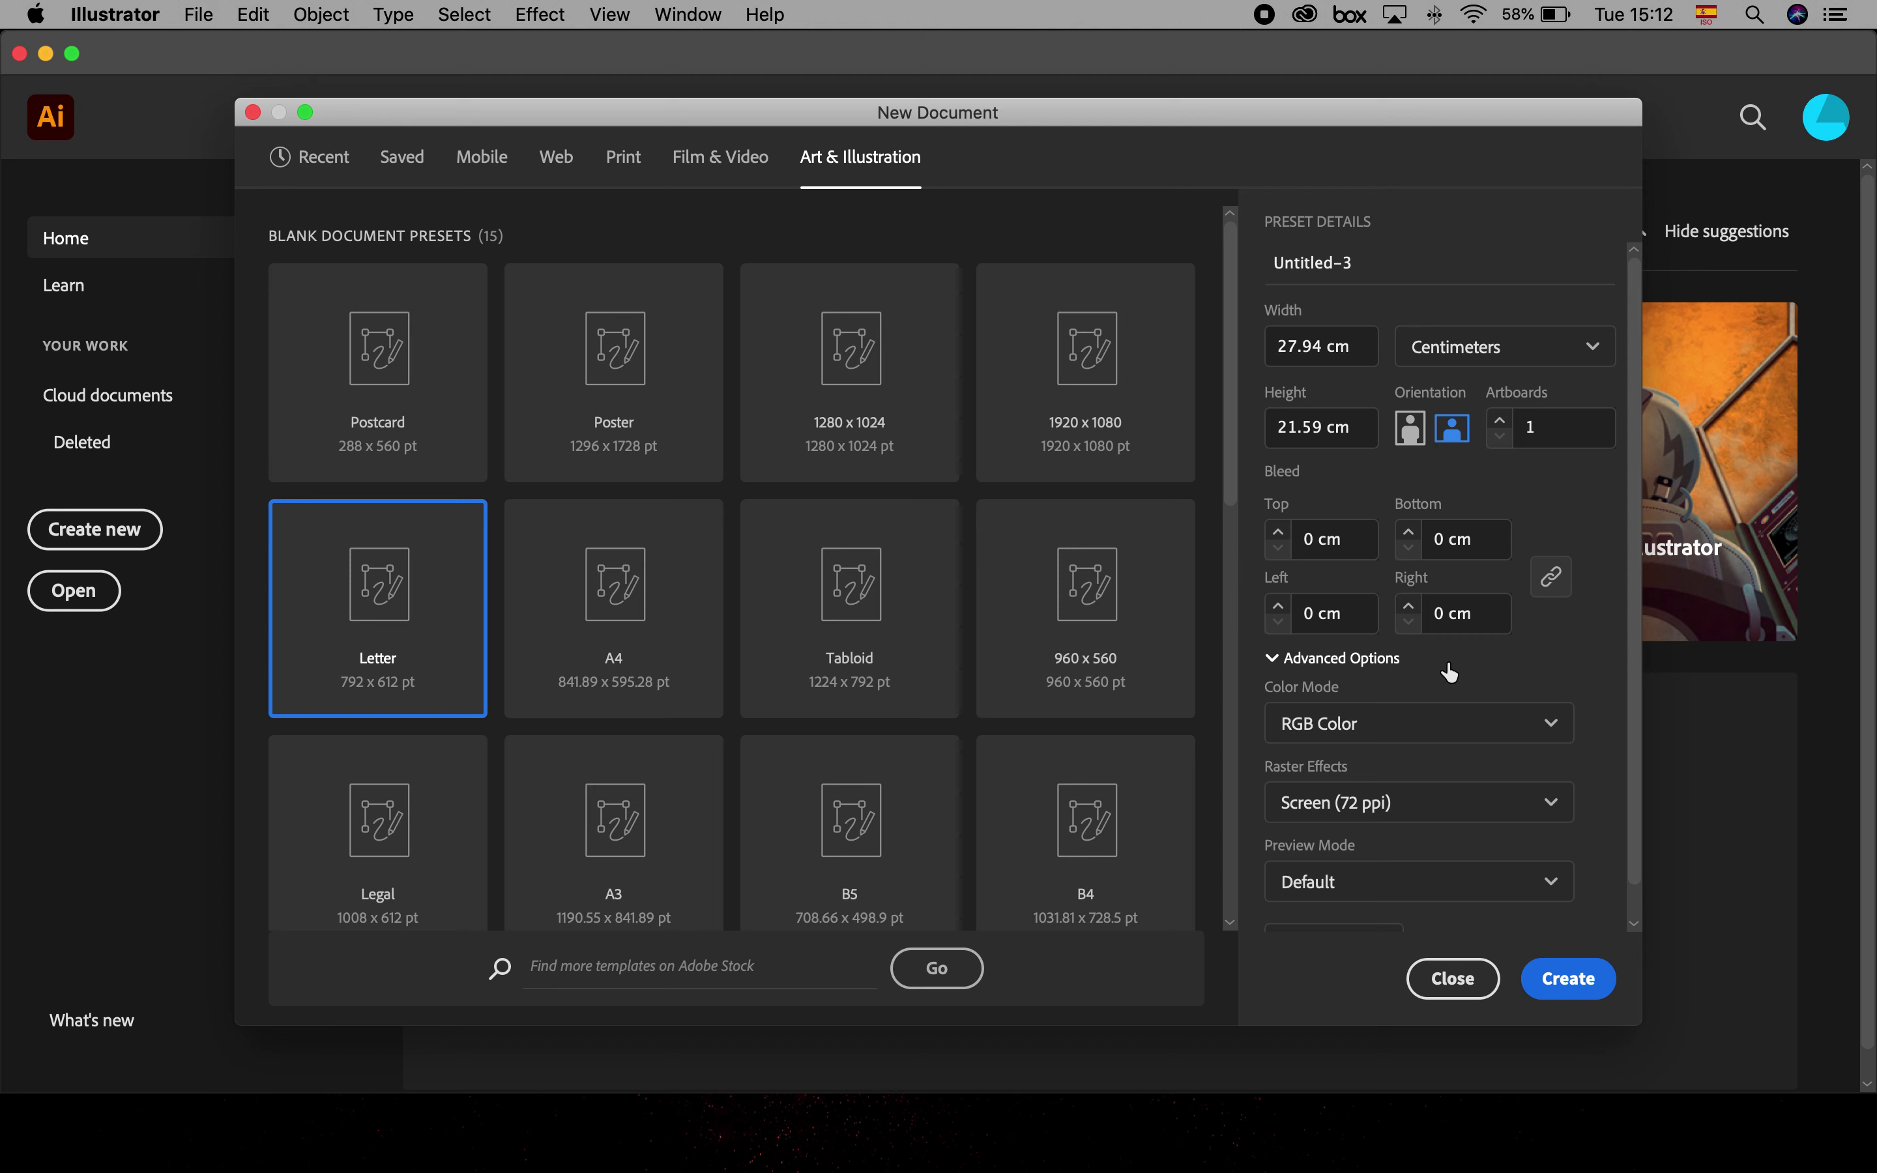
- Try CMYK Color as the new document's color mode and return it to RGB Color
left_click(1350, 659)
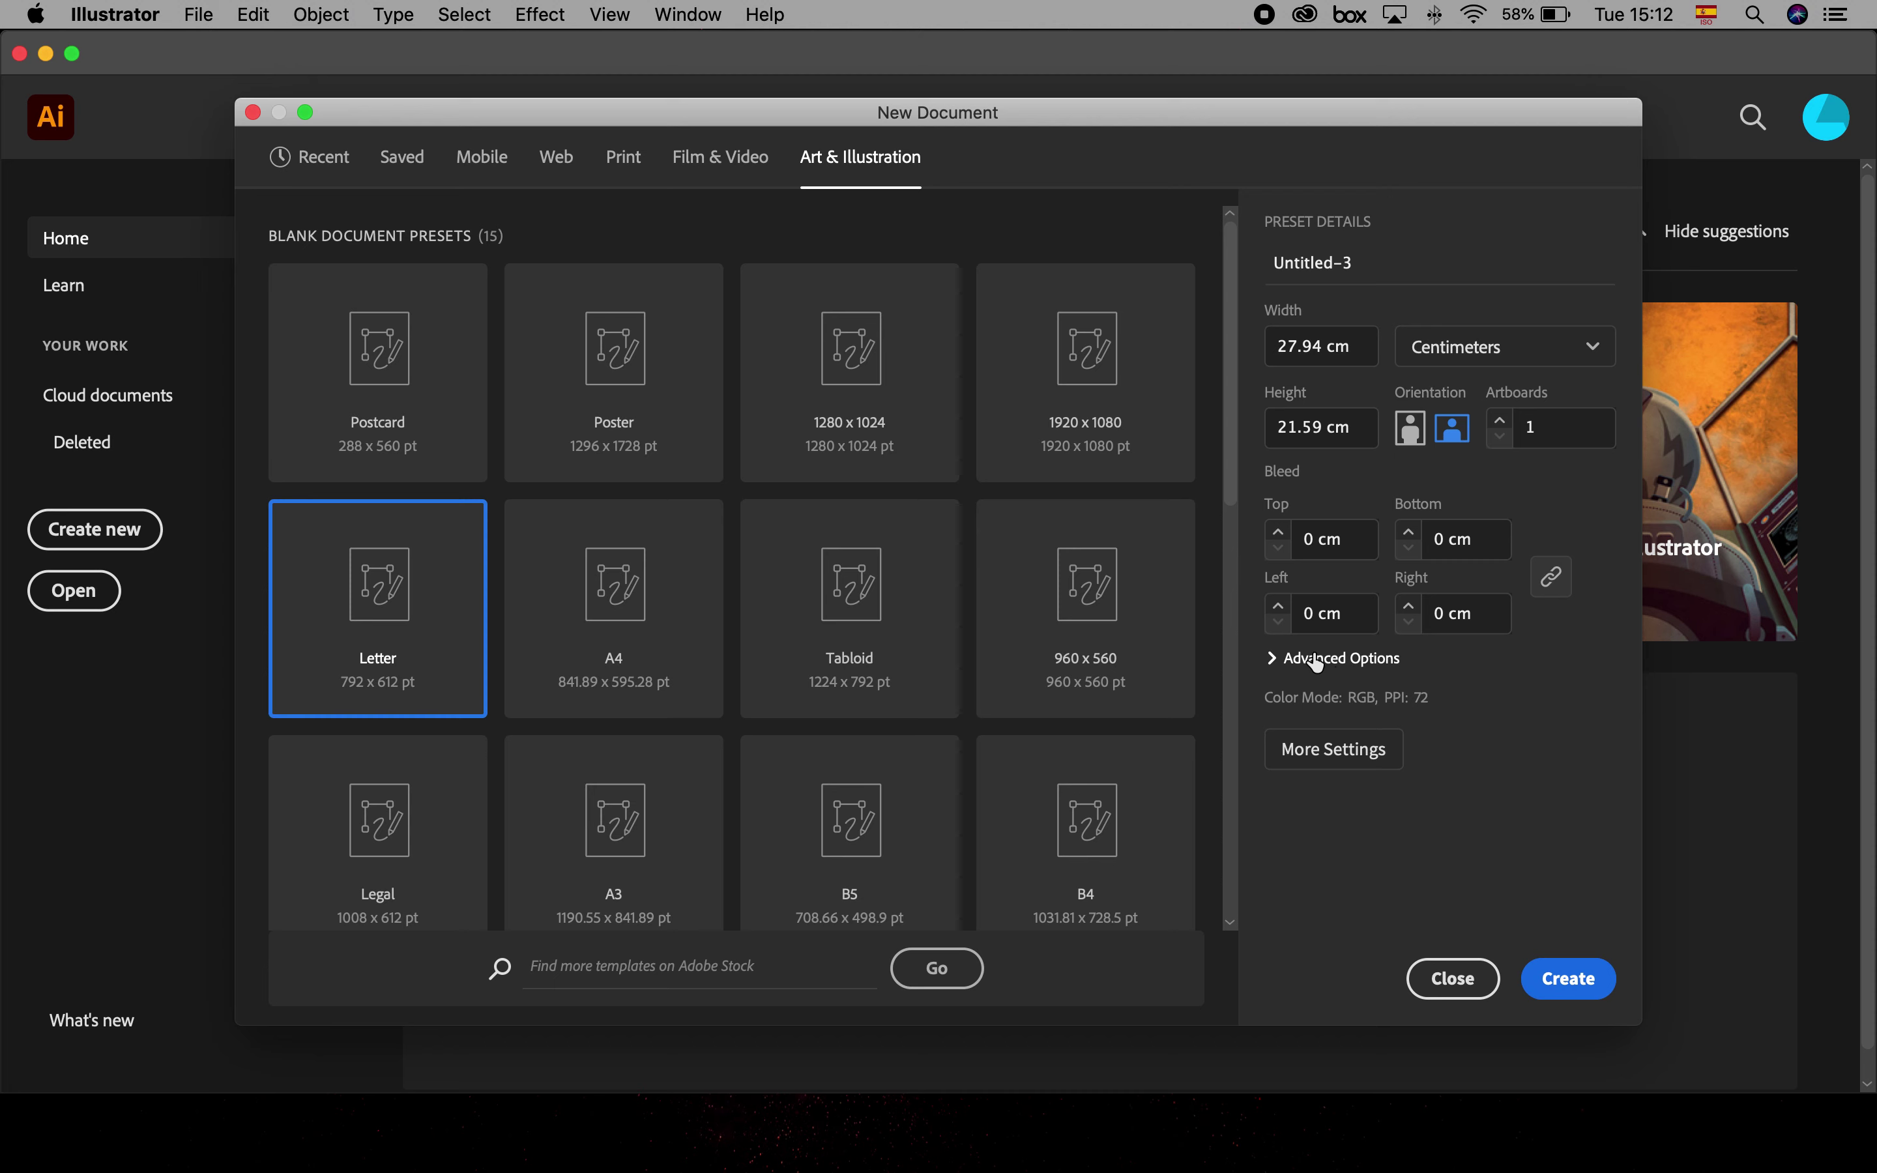
left_click(1272, 659)
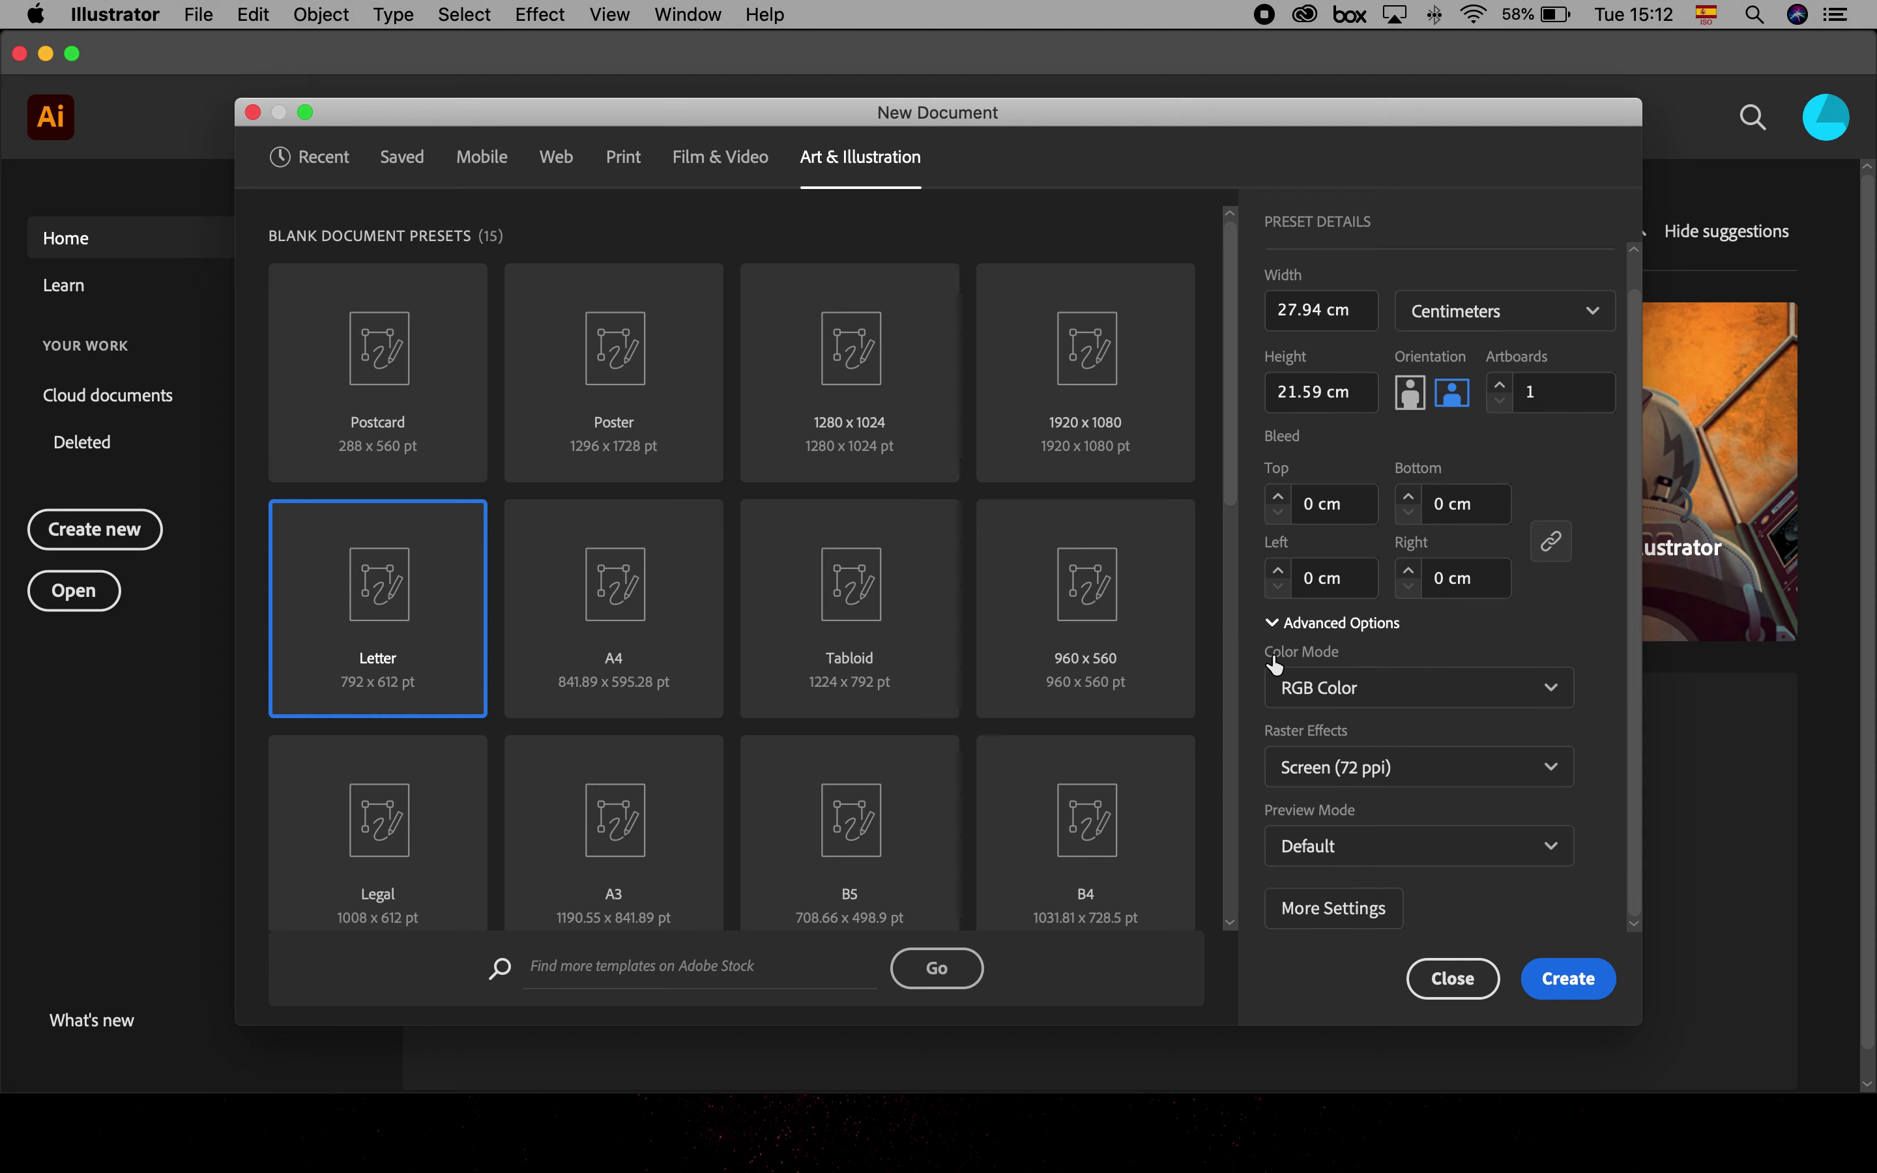
left_click(1379, 690)
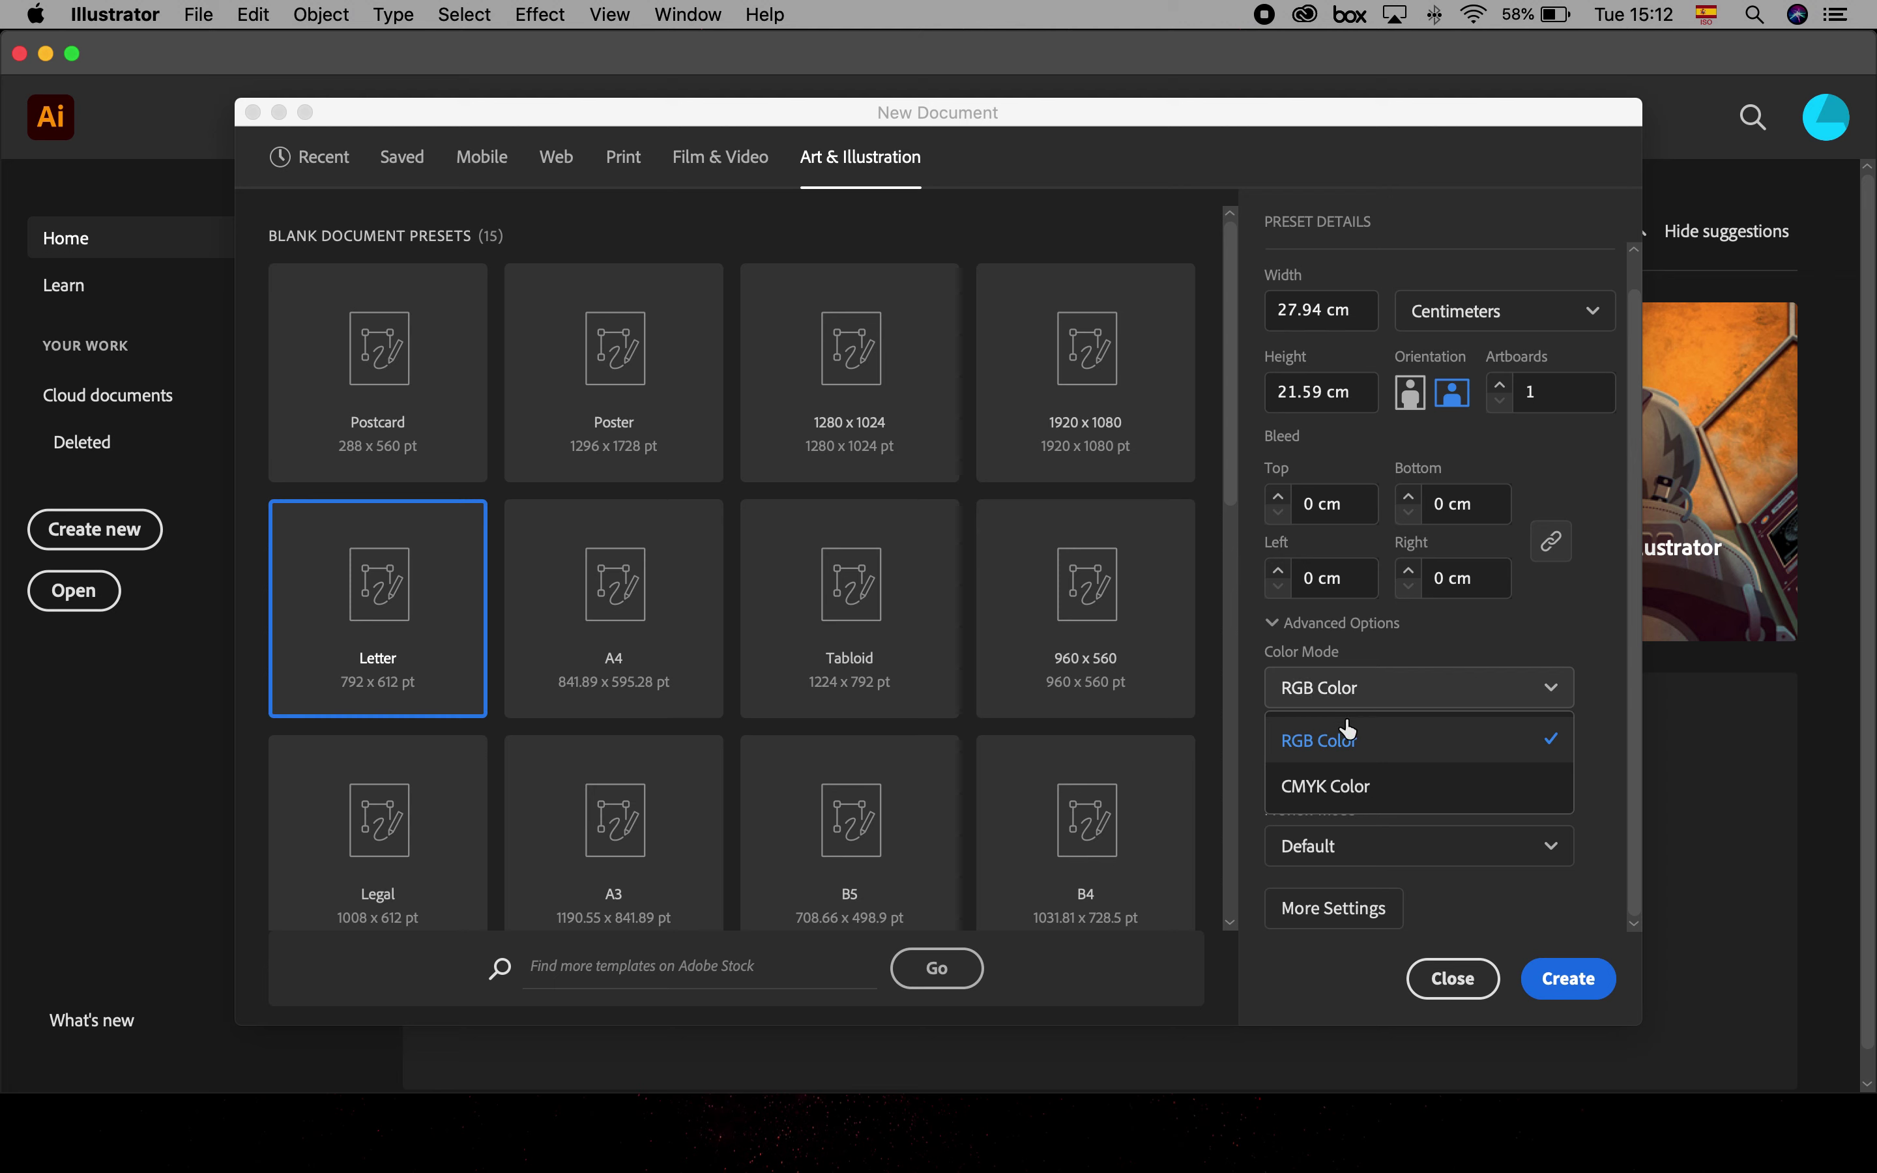
left_click(1340, 745)
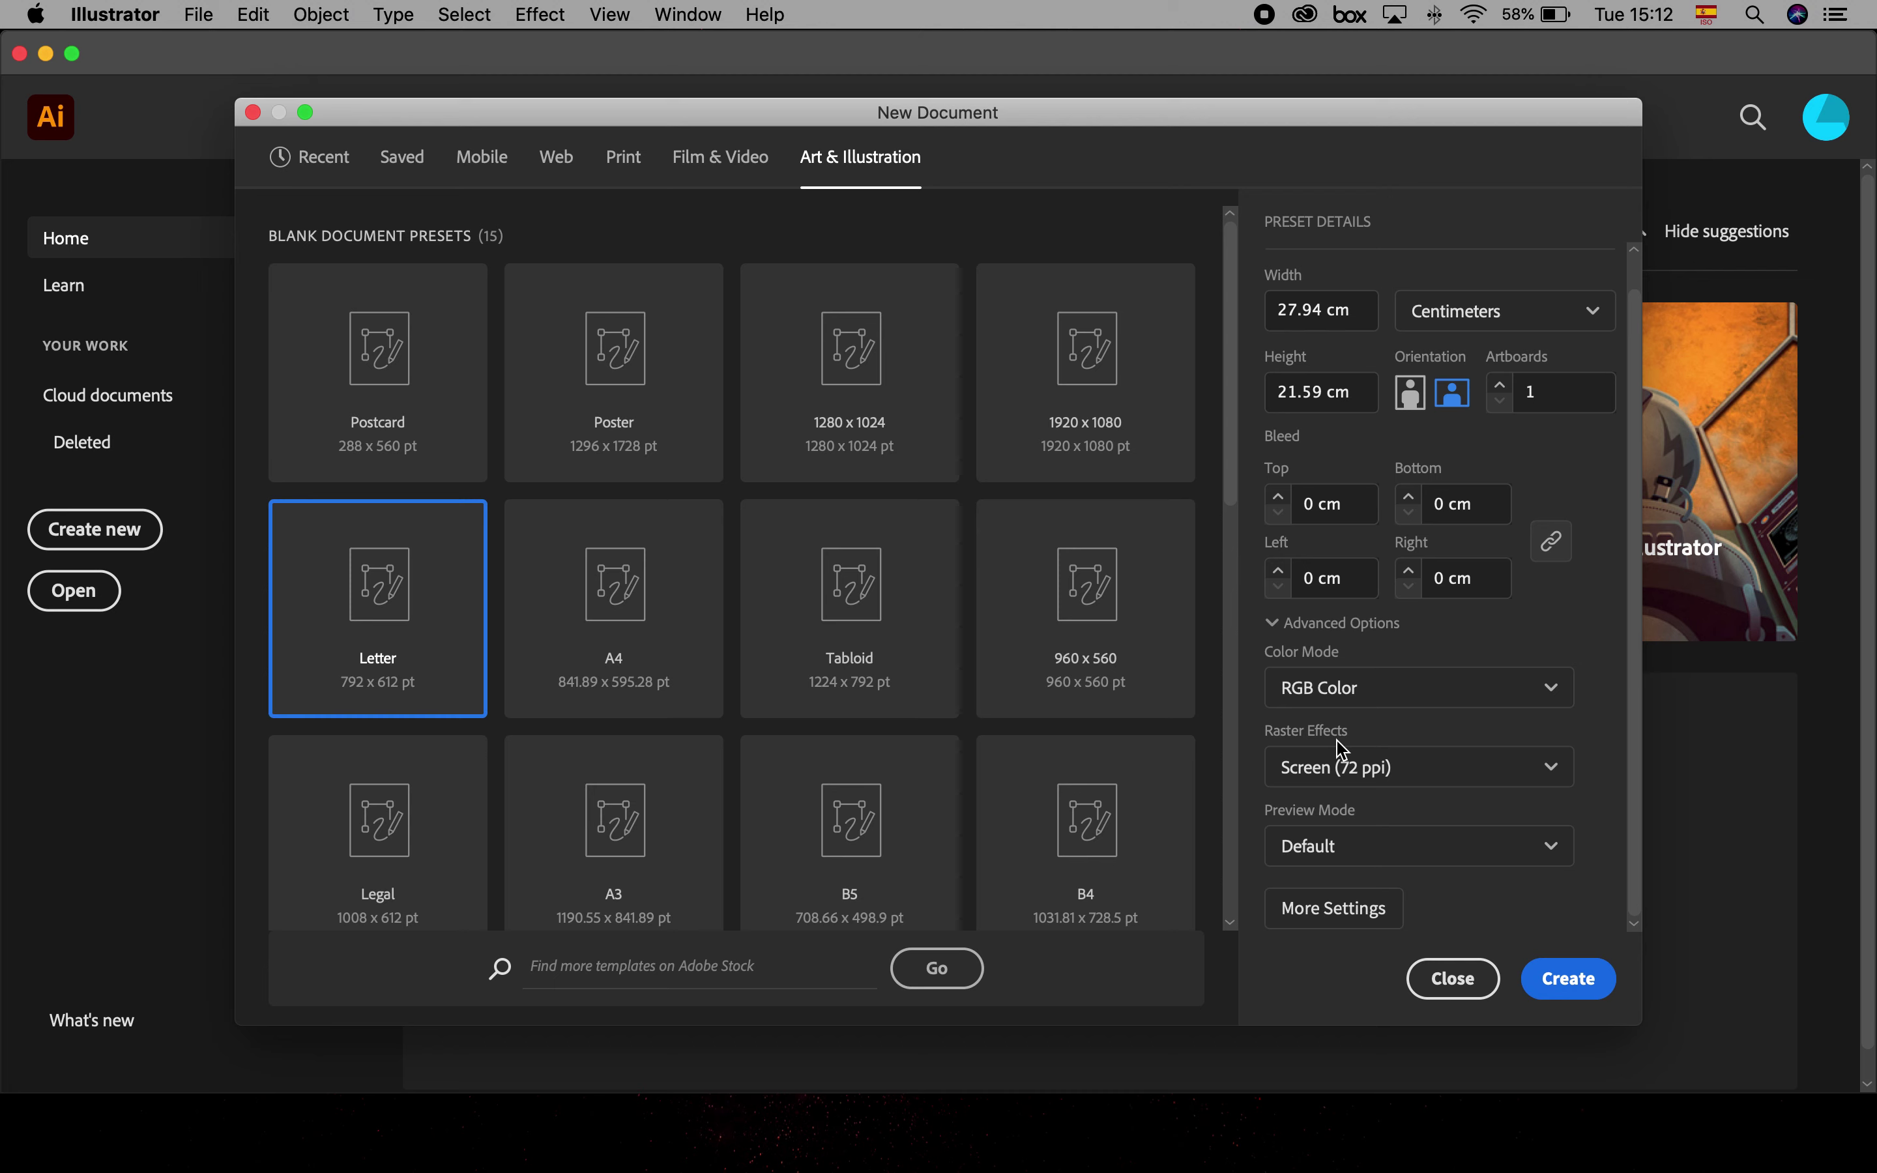
left_click(1347, 689)
left_click(1325, 795)
mouse_move(1604, 697)
left_click(1552, 688)
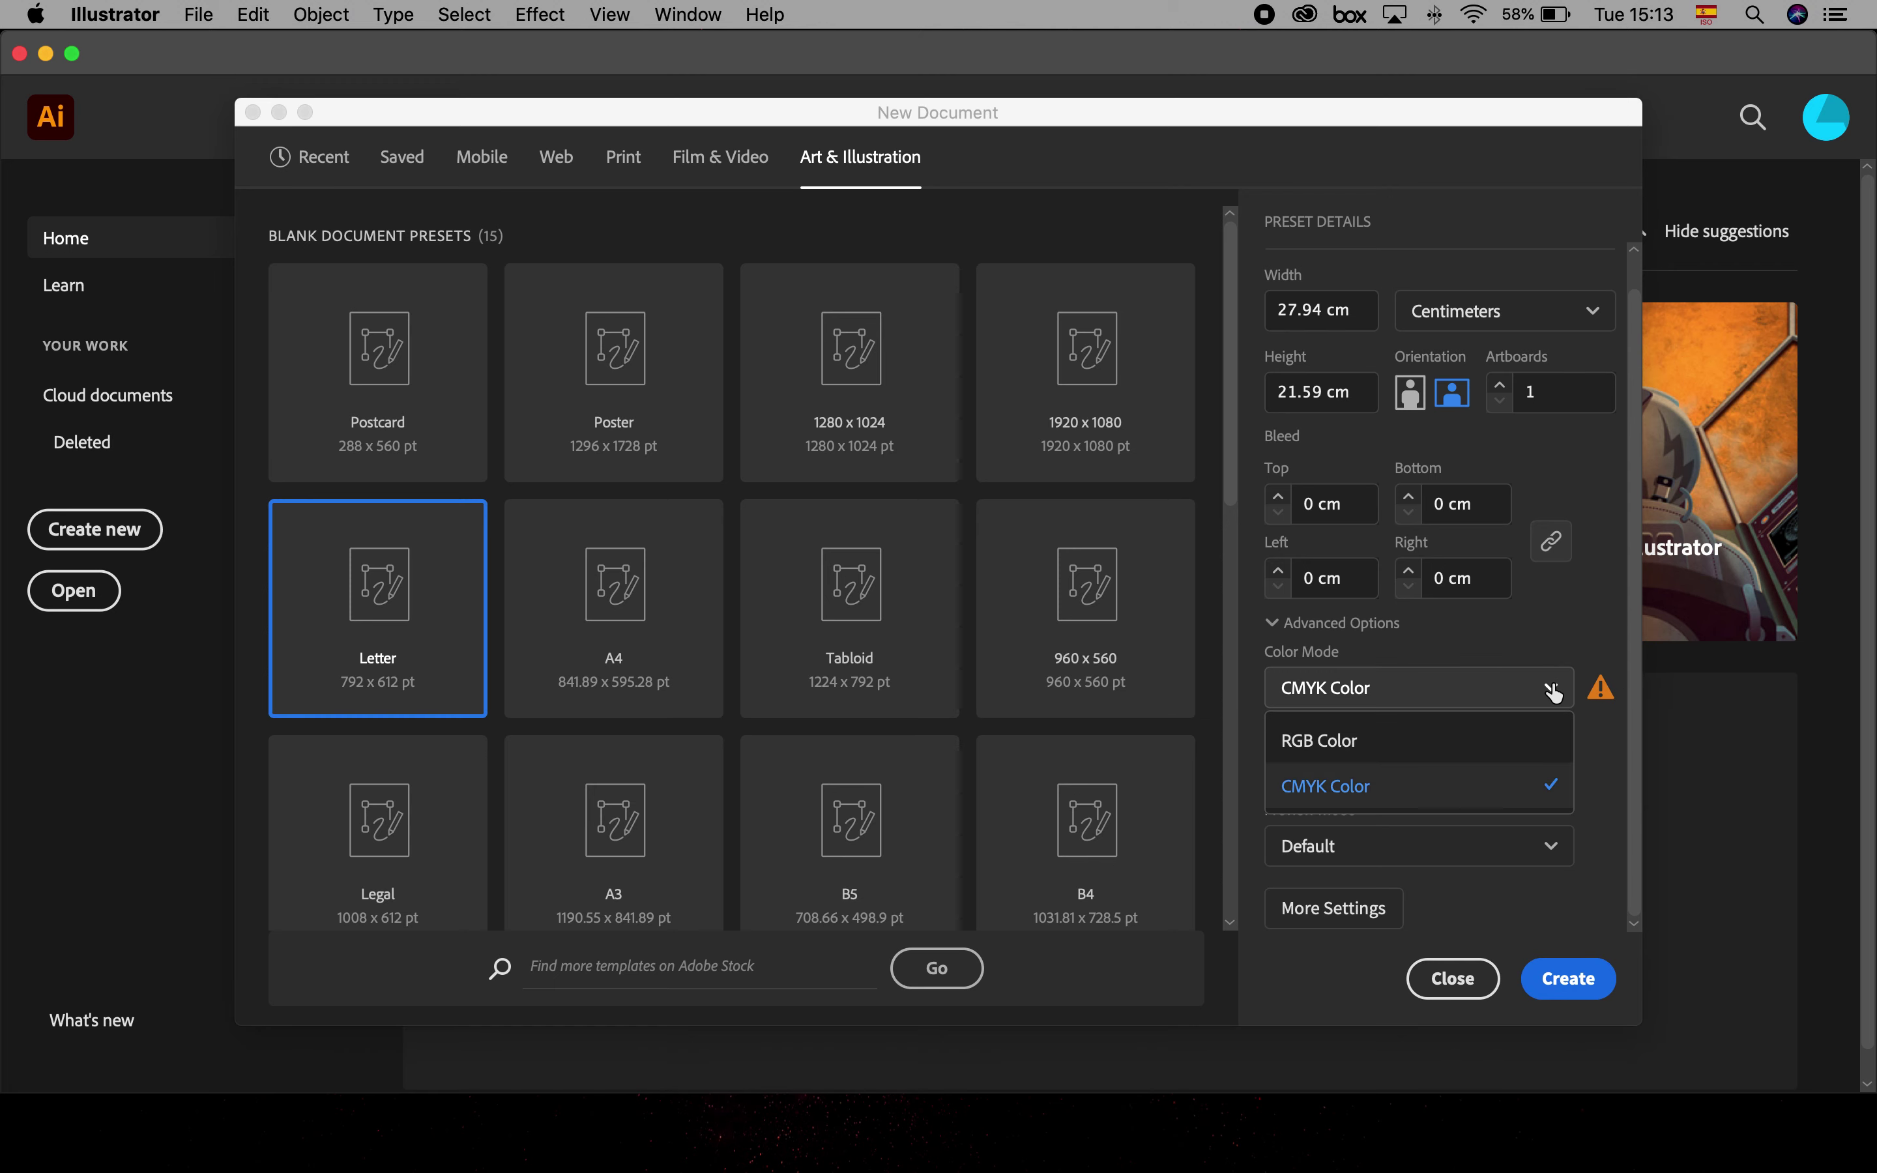
left_click(1408, 741)
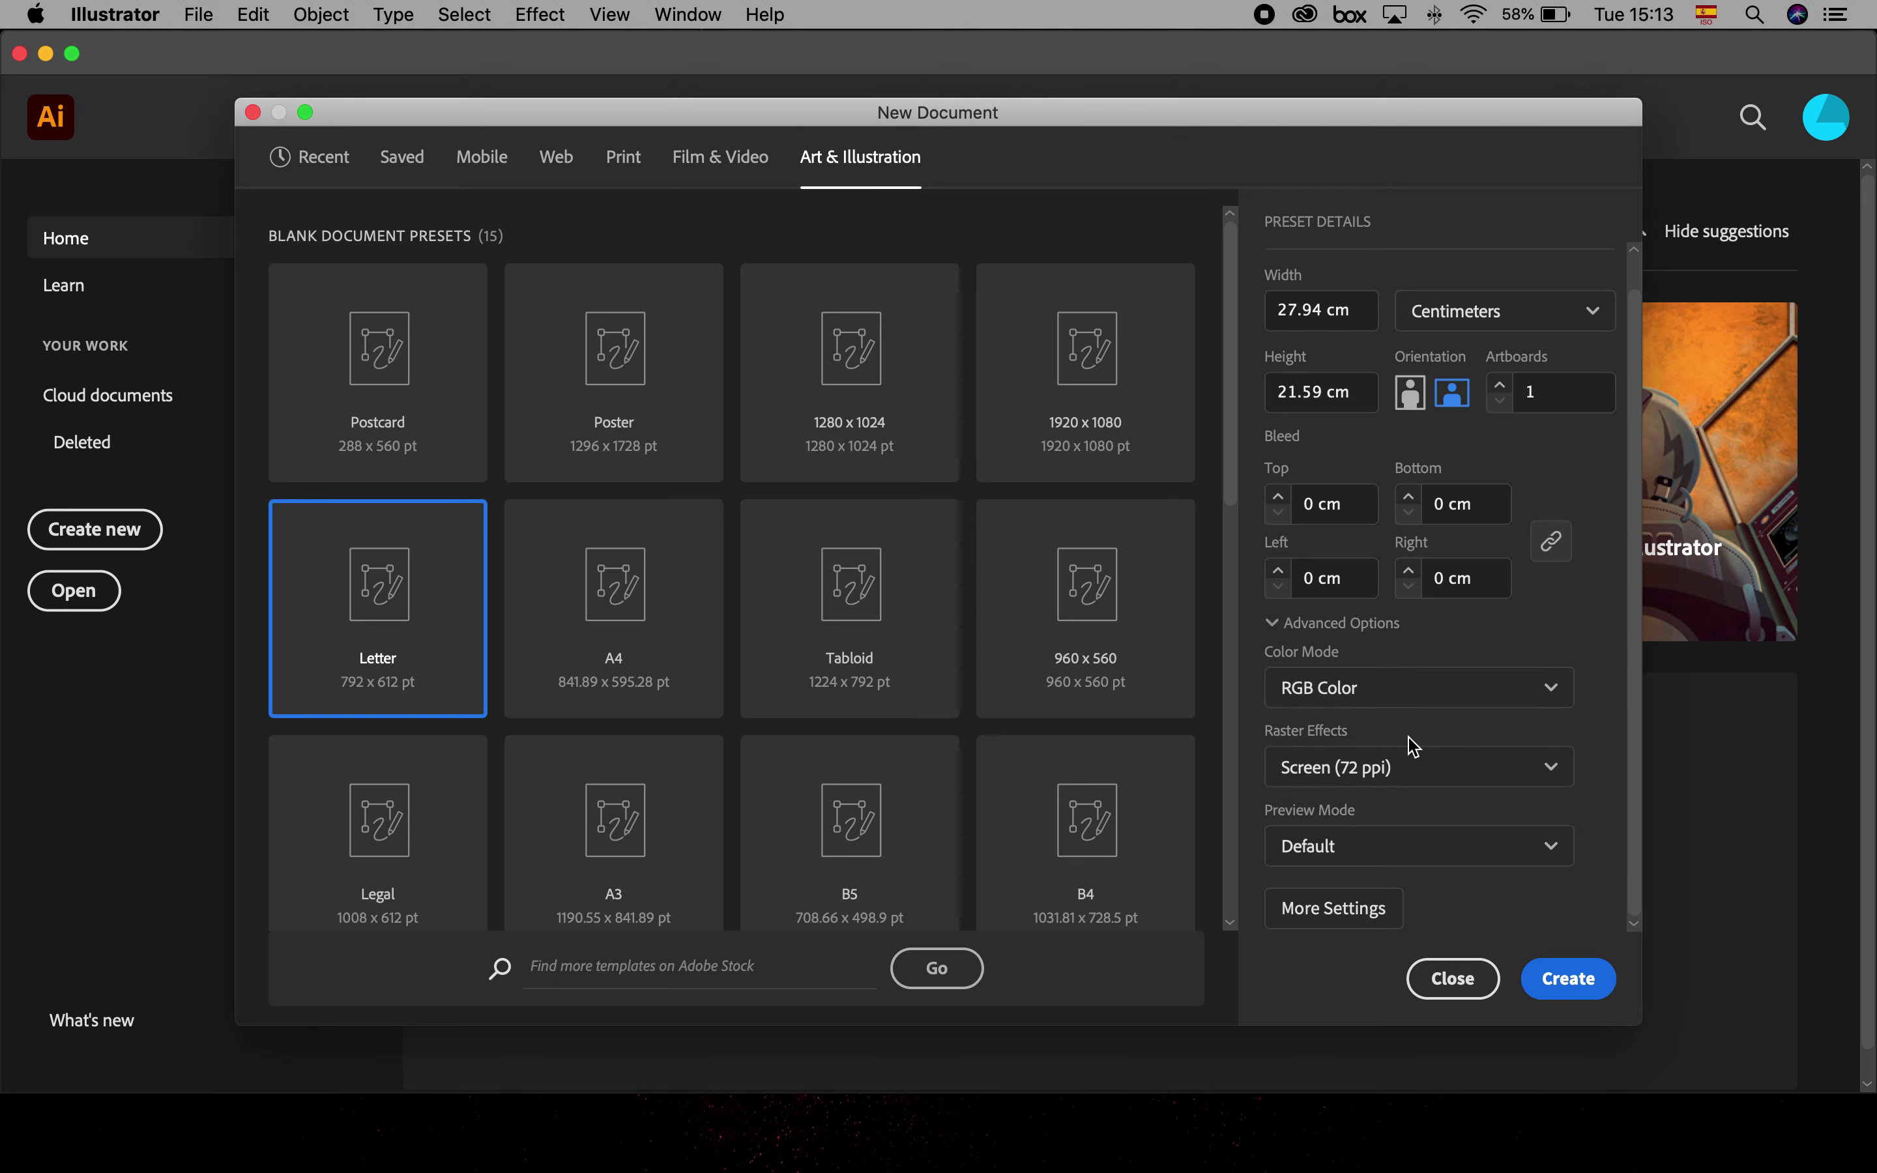
- Try the High (300 ppi) and Medium (150 ppi) raster effects resolutions and return to Screen (72 ppi)
left_click(1385, 773)
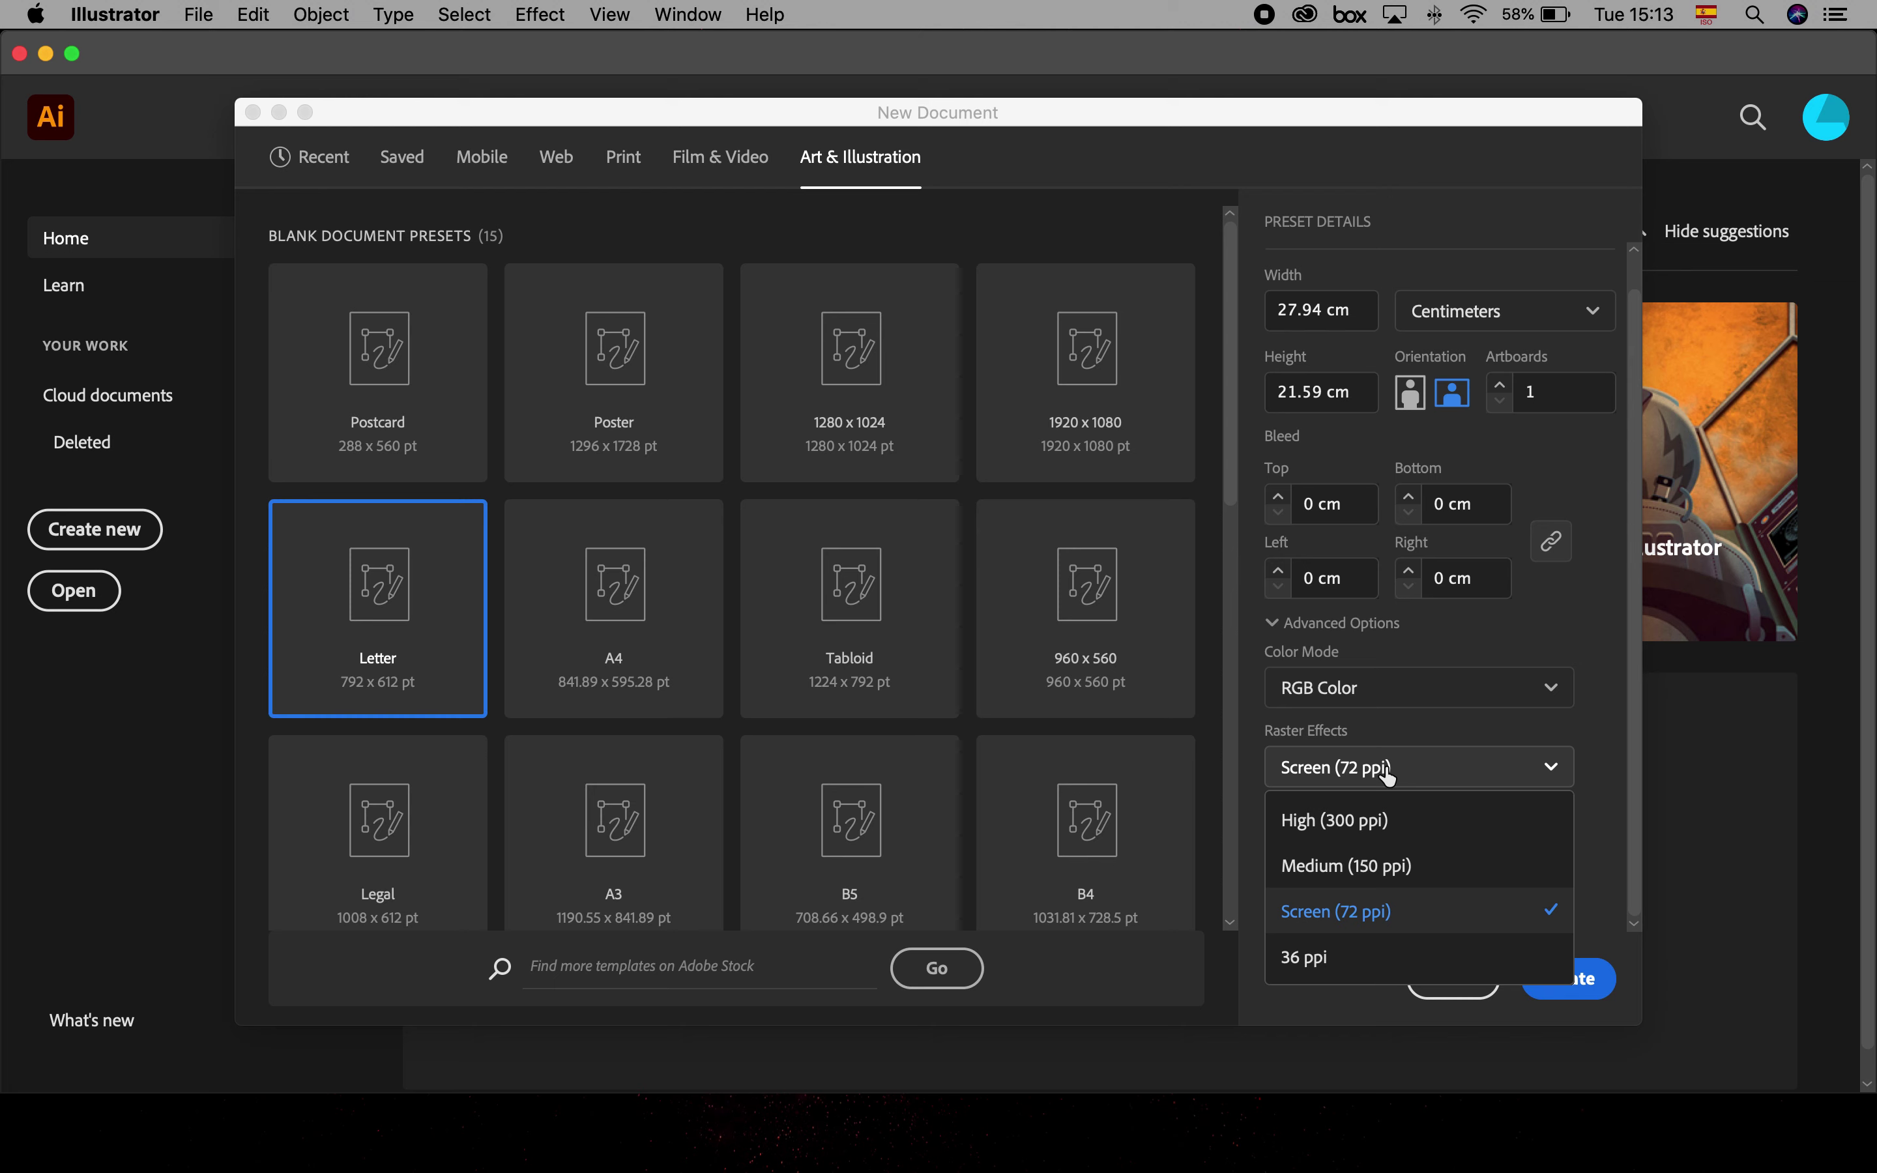
left_click(1353, 822)
left_click(1367, 770)
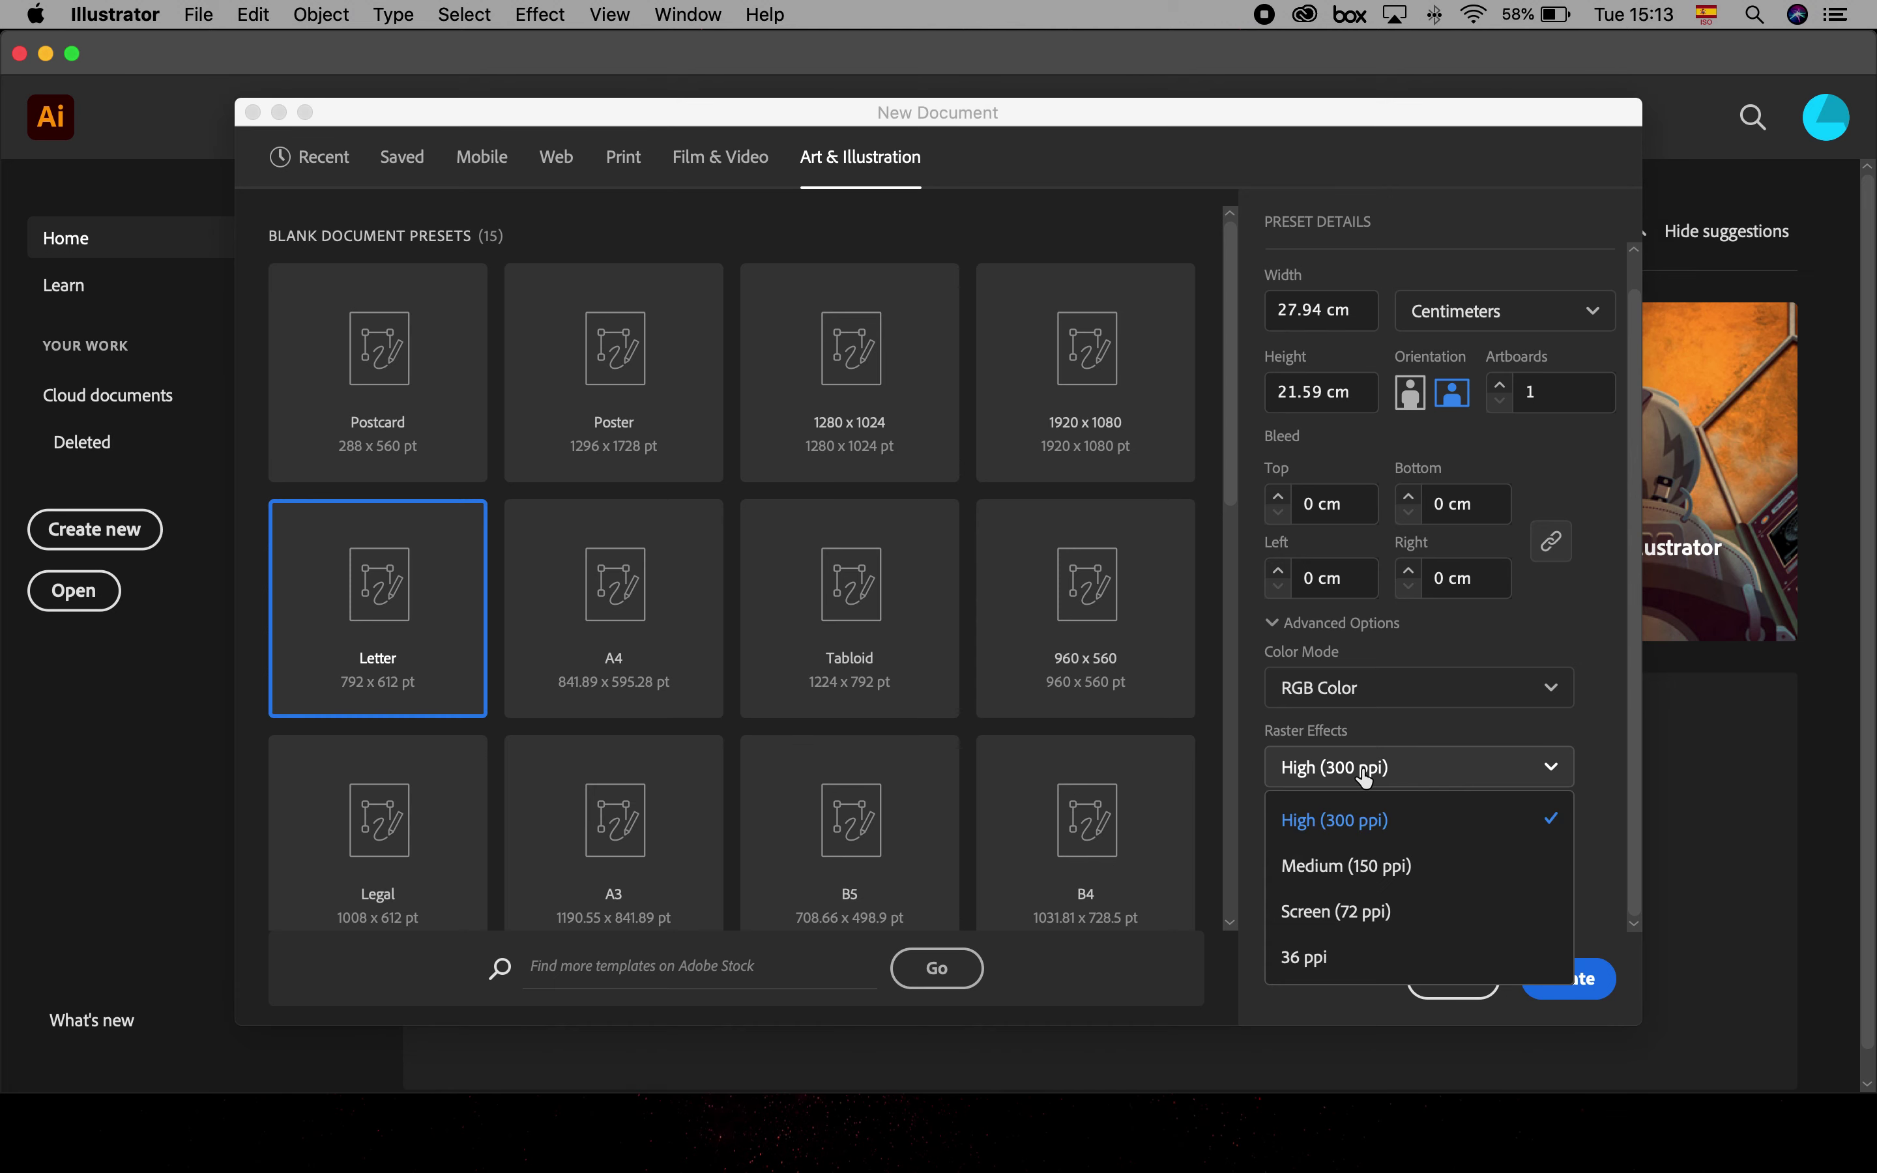
left_click(1371, 872)
left_click(1367, 771)
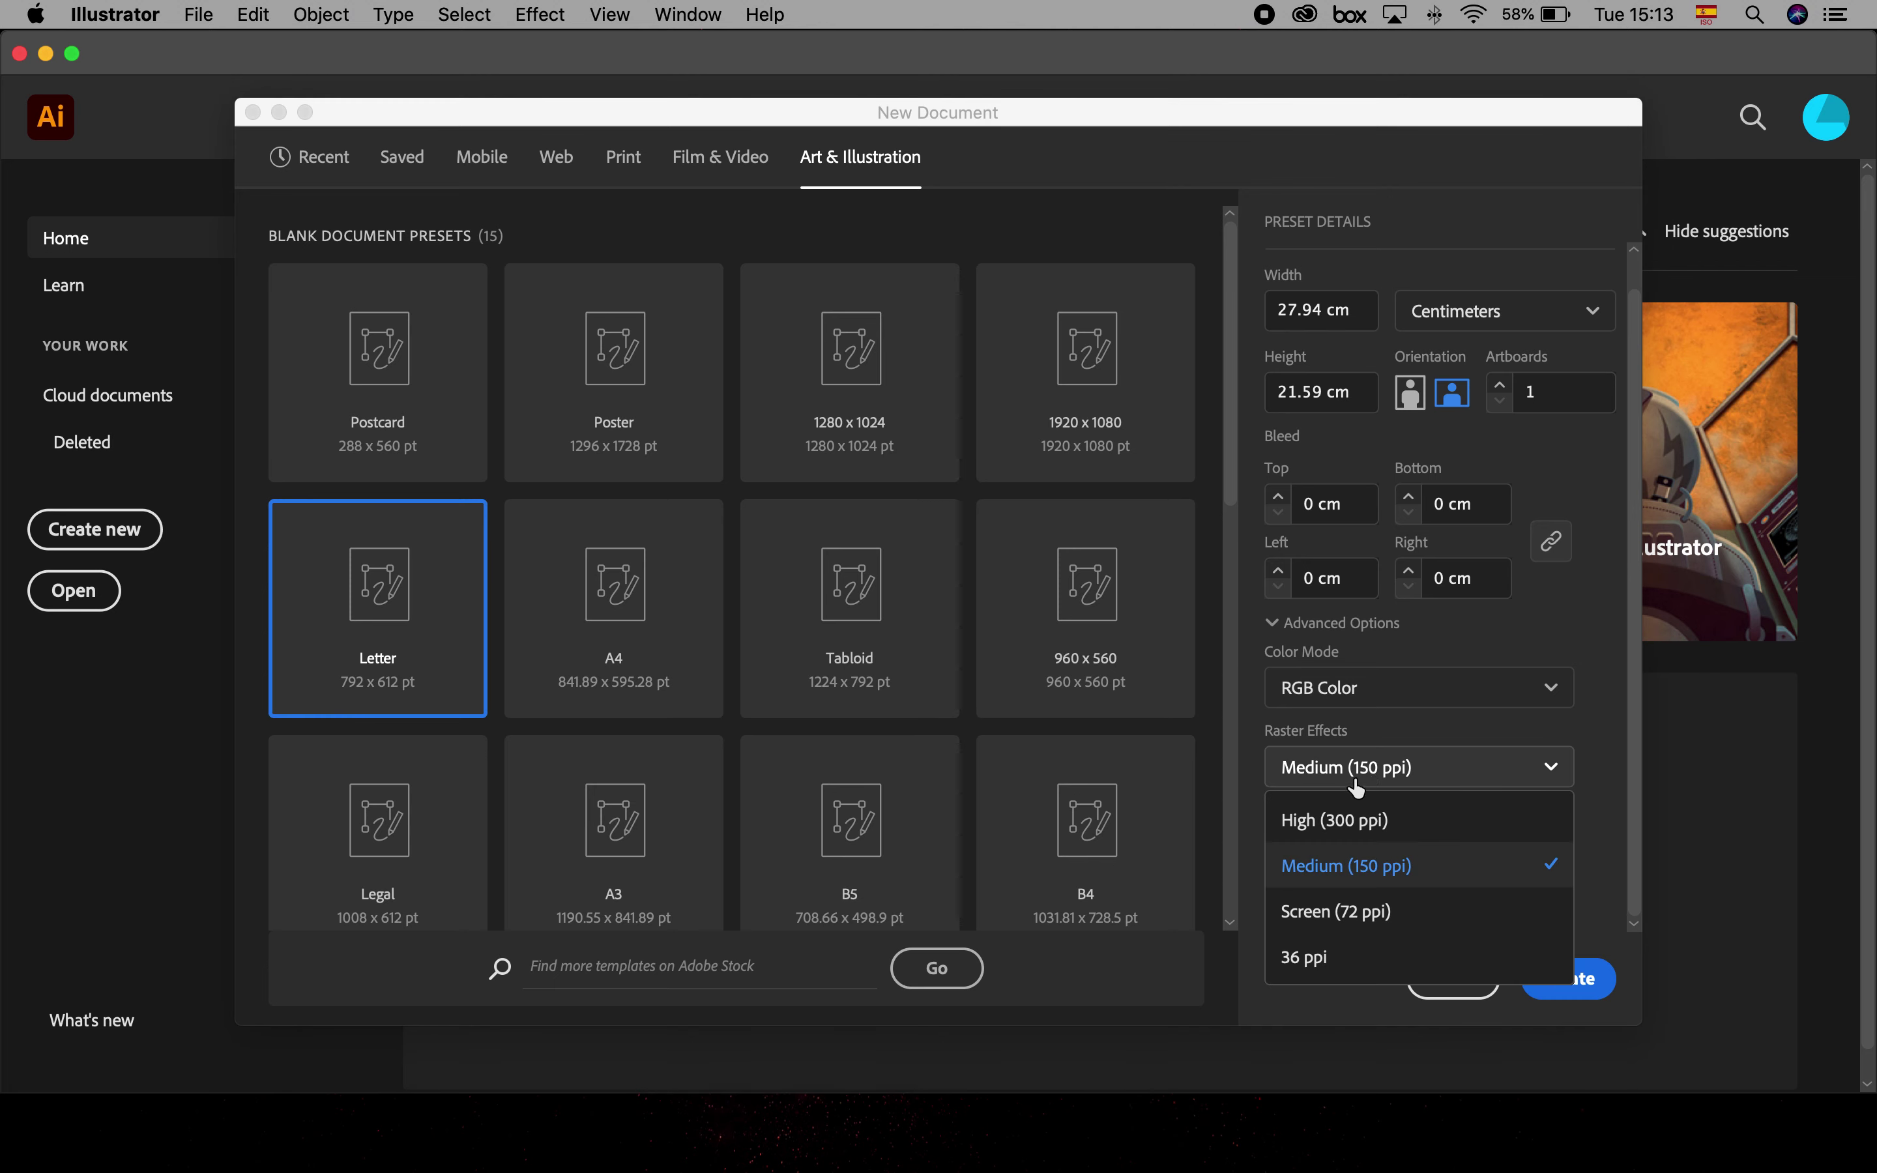
left_click(1325, 913)
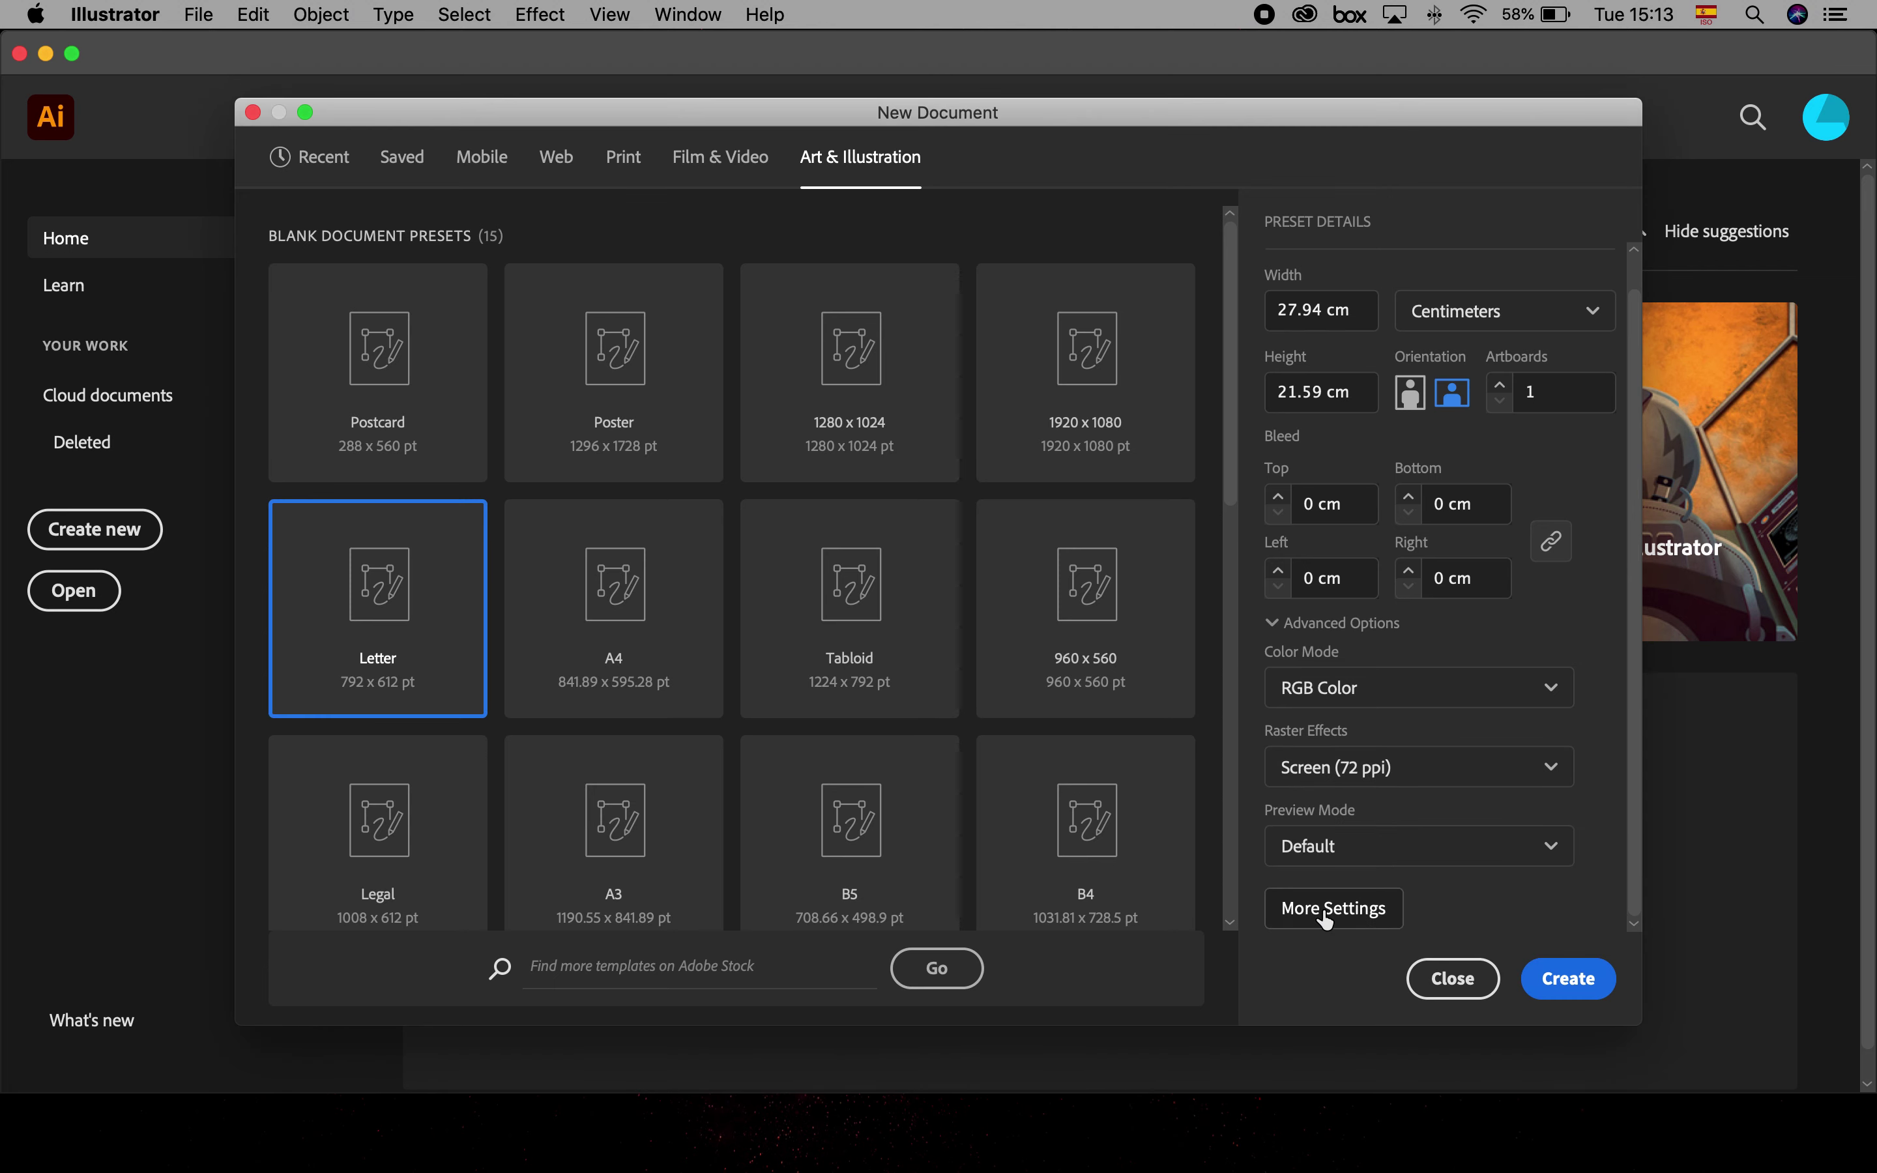
- Set the raster effects to High (300 ppi) and create the document
left_click(1411, 766)
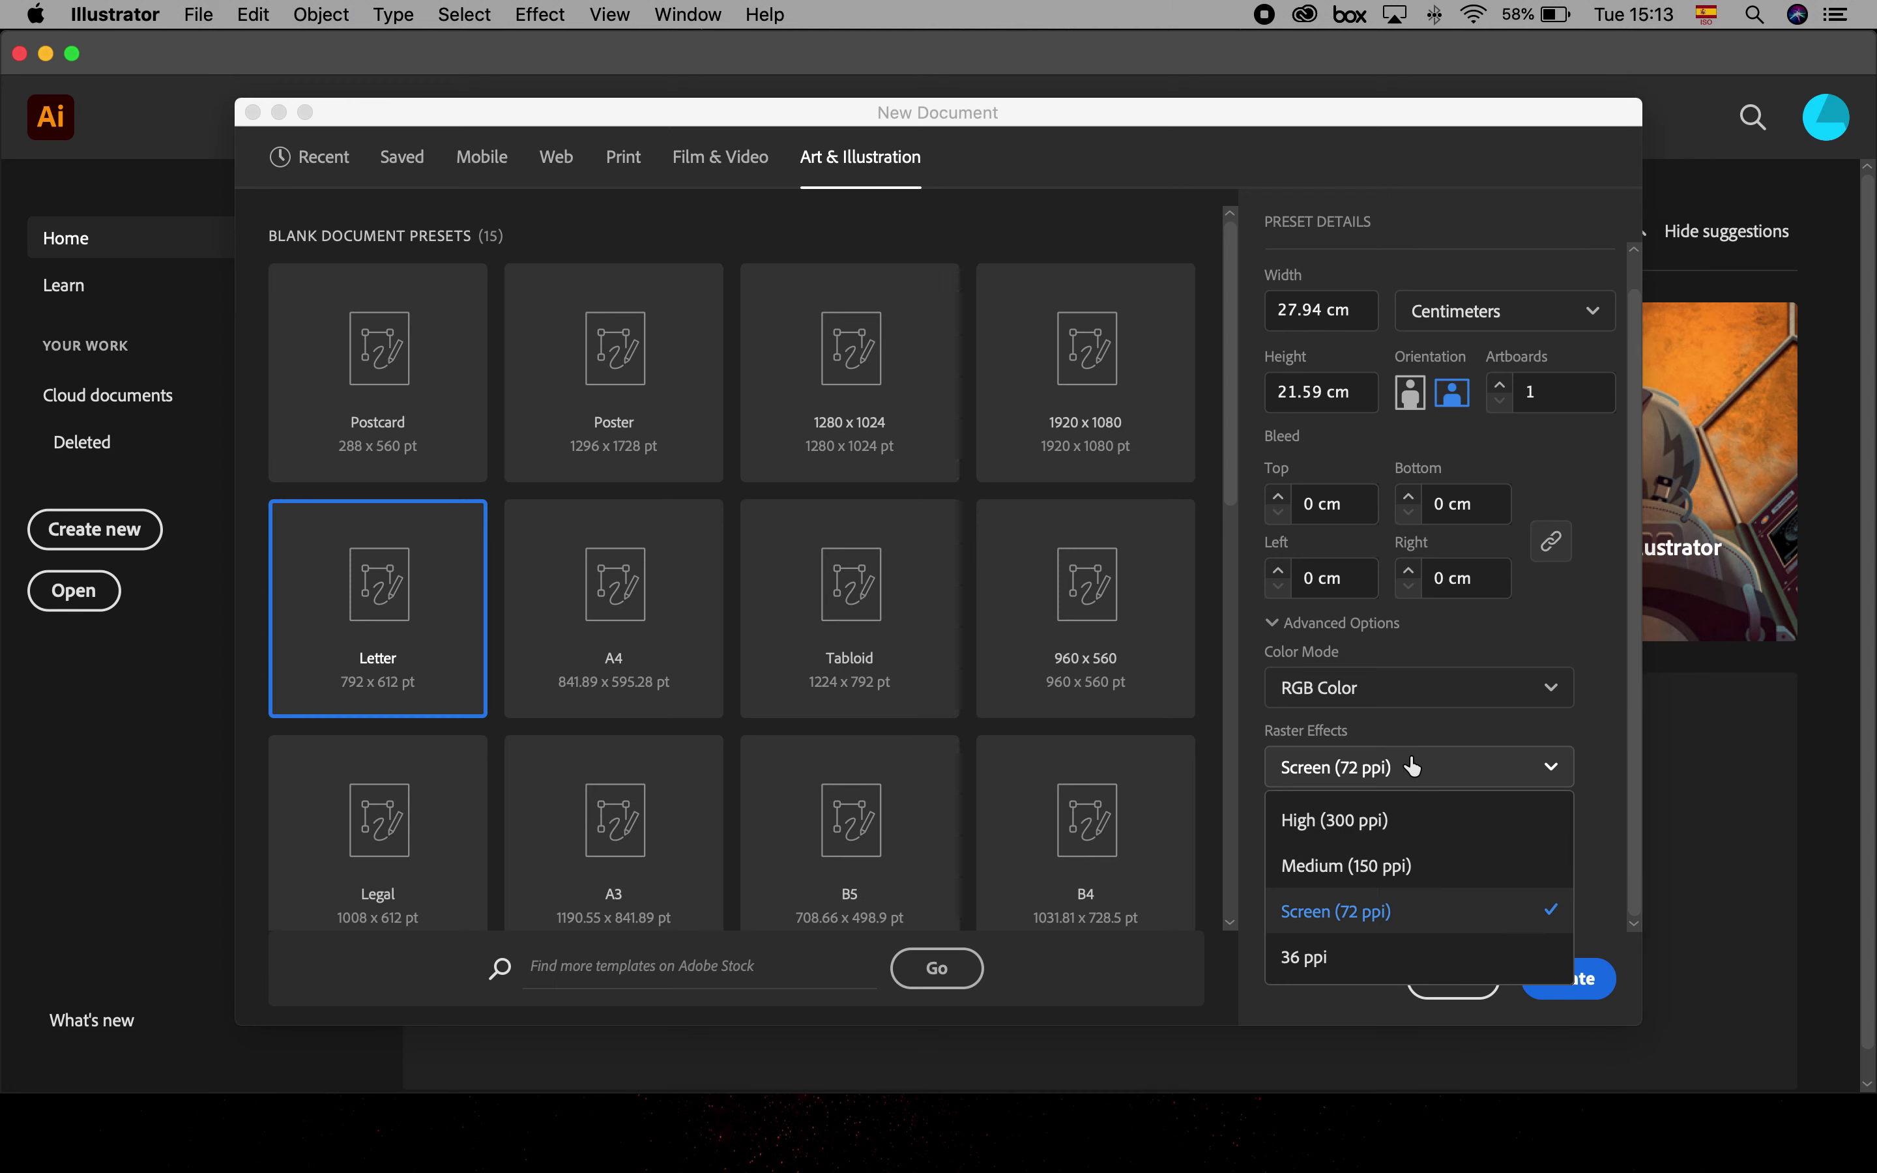
left_click(1353, 819)
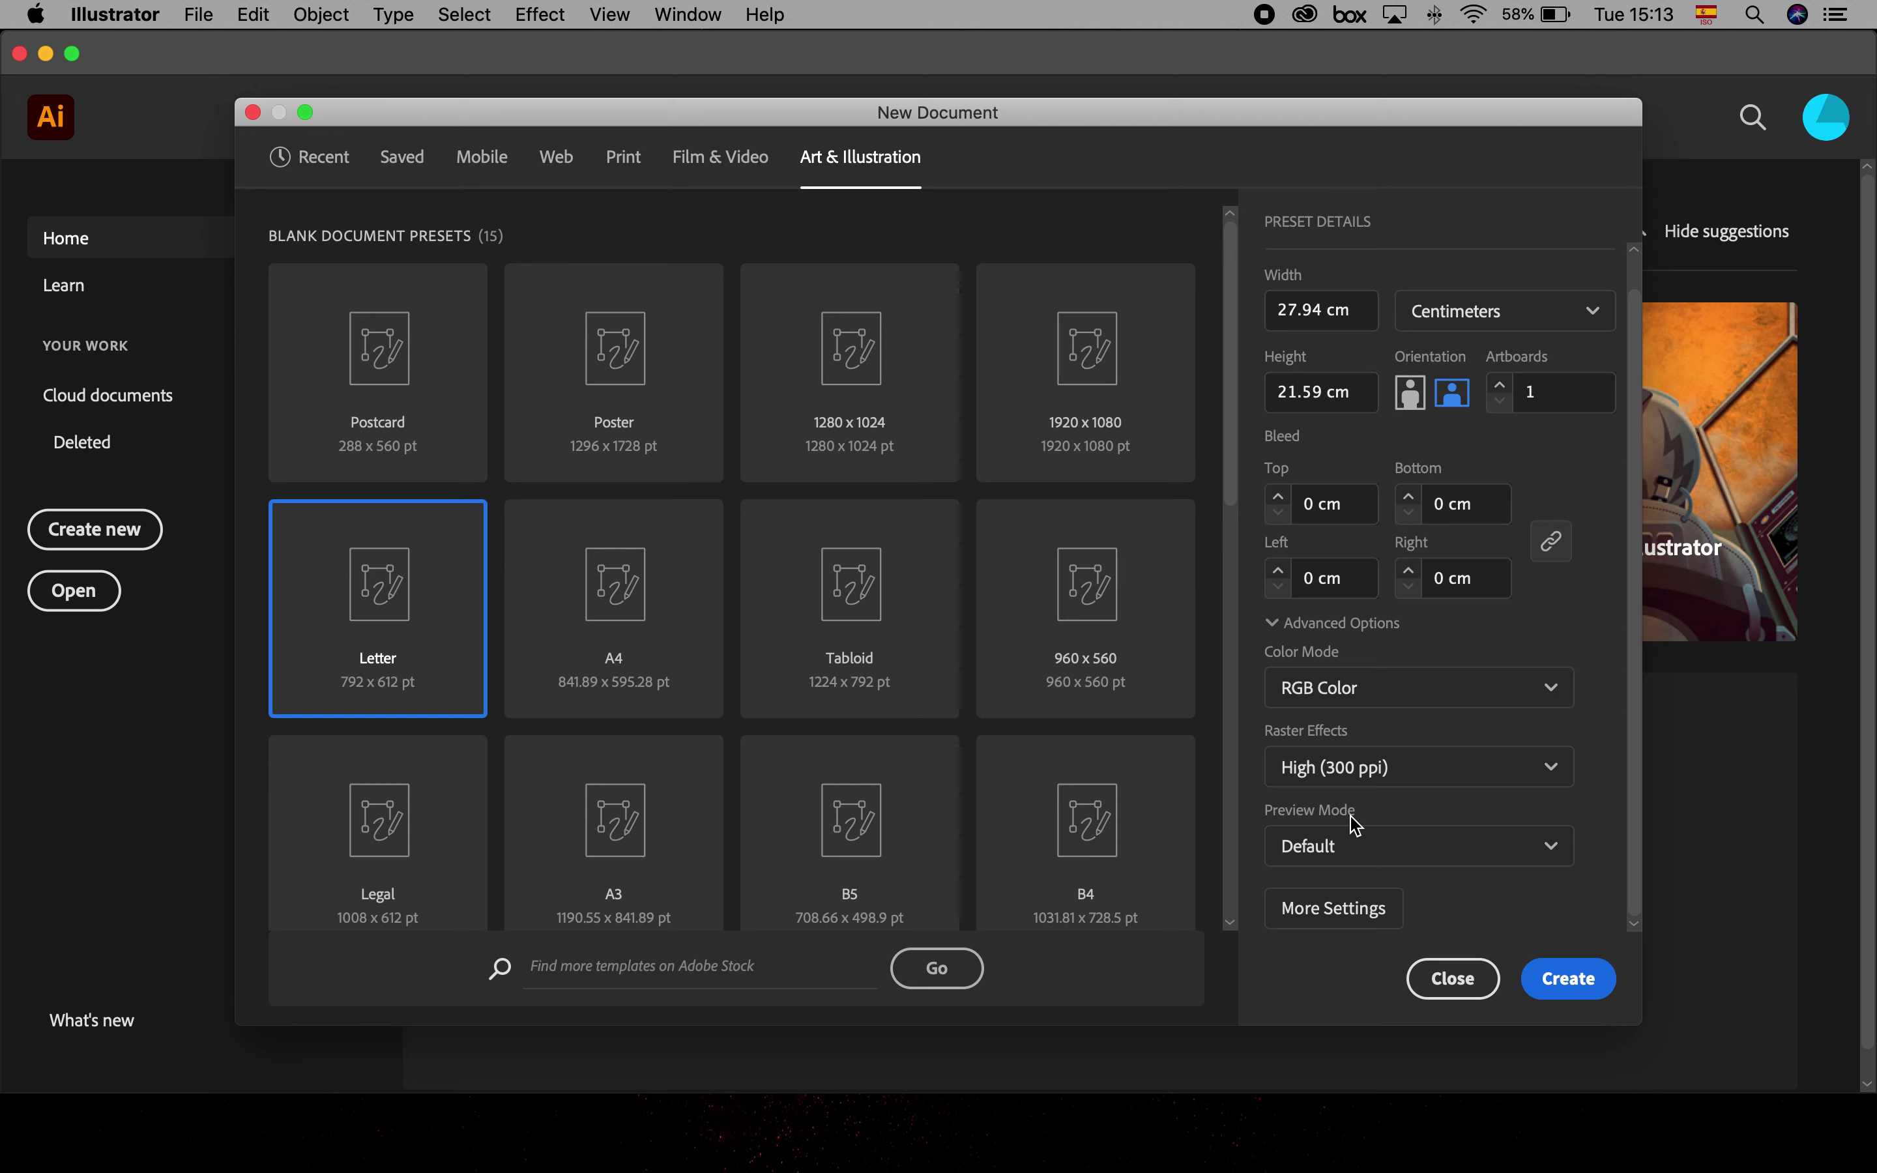
left_click(1580, 982)
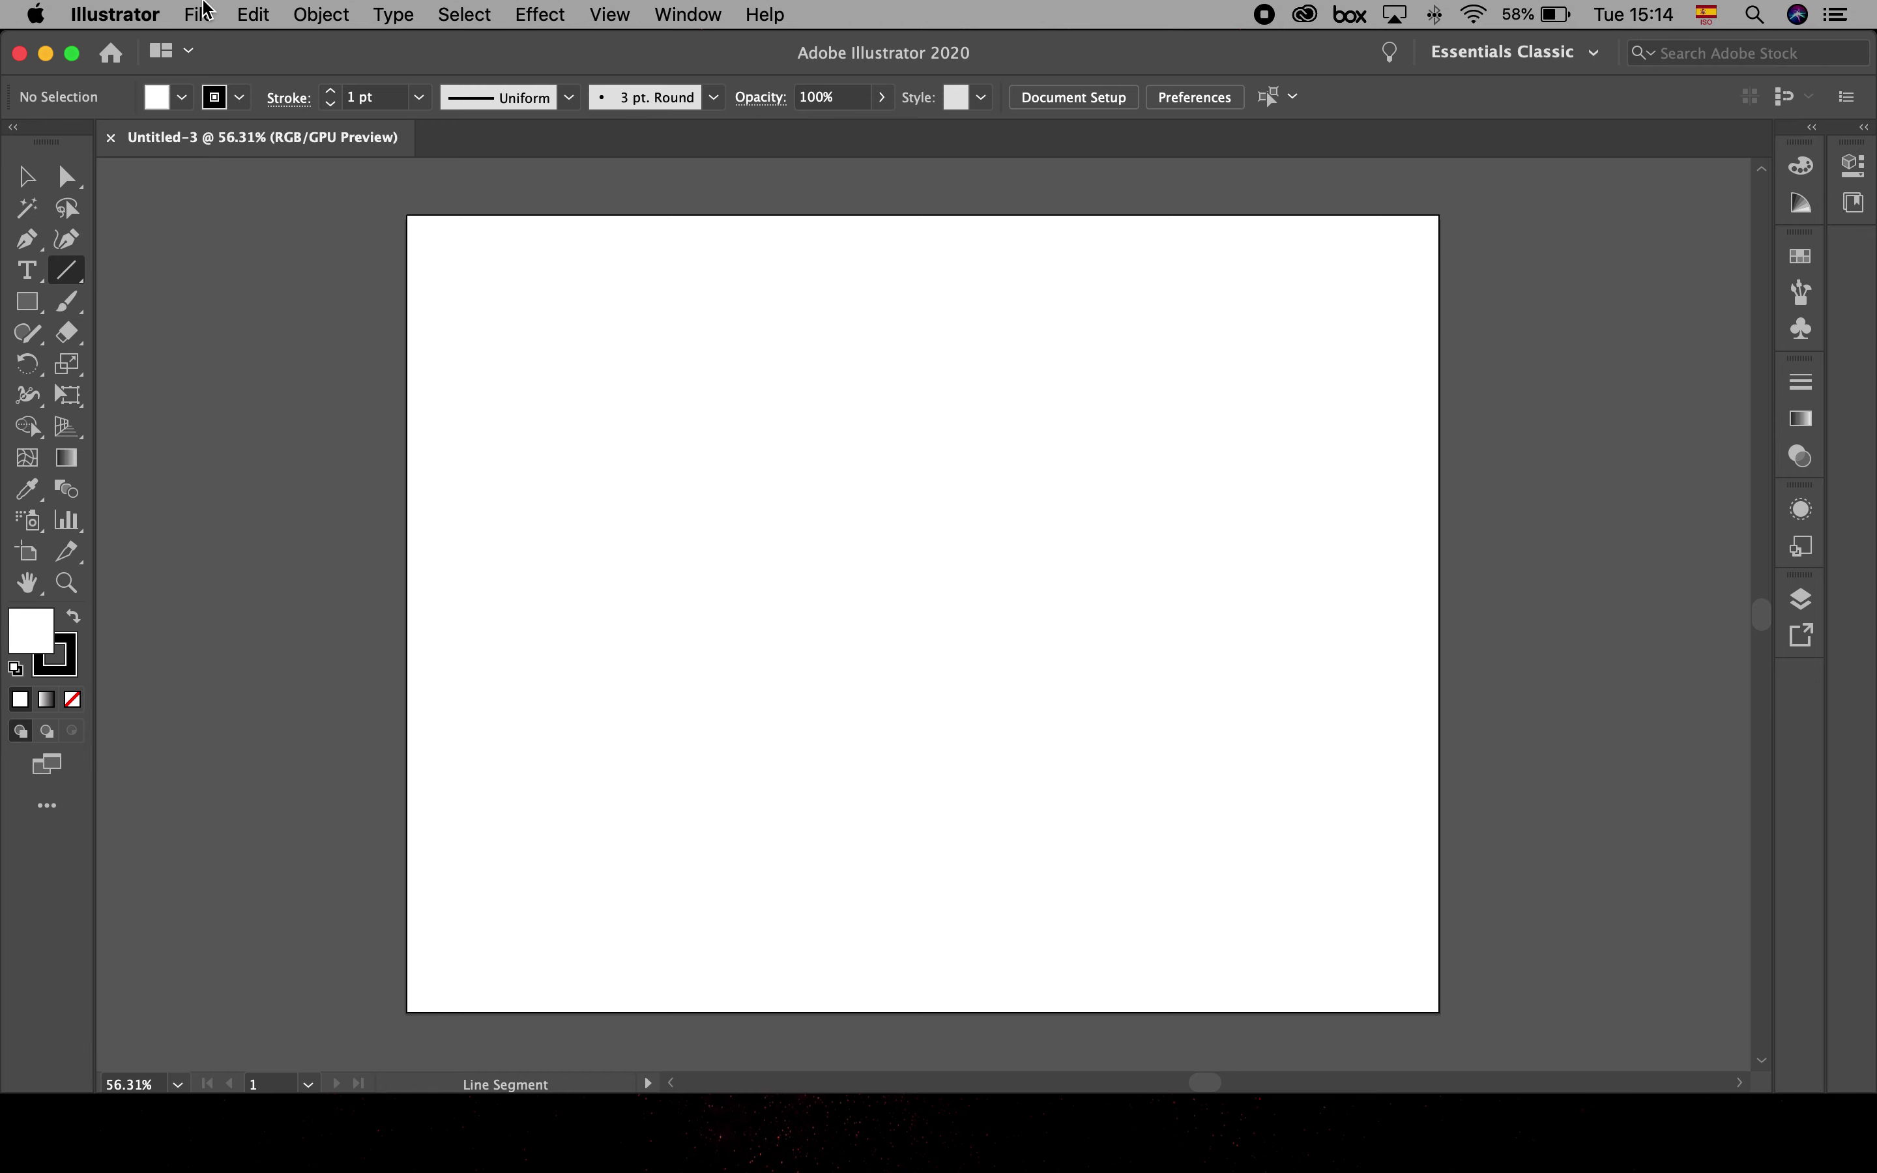
- Enter artboard editing through the Document Setup settings
left_click(204, 12)
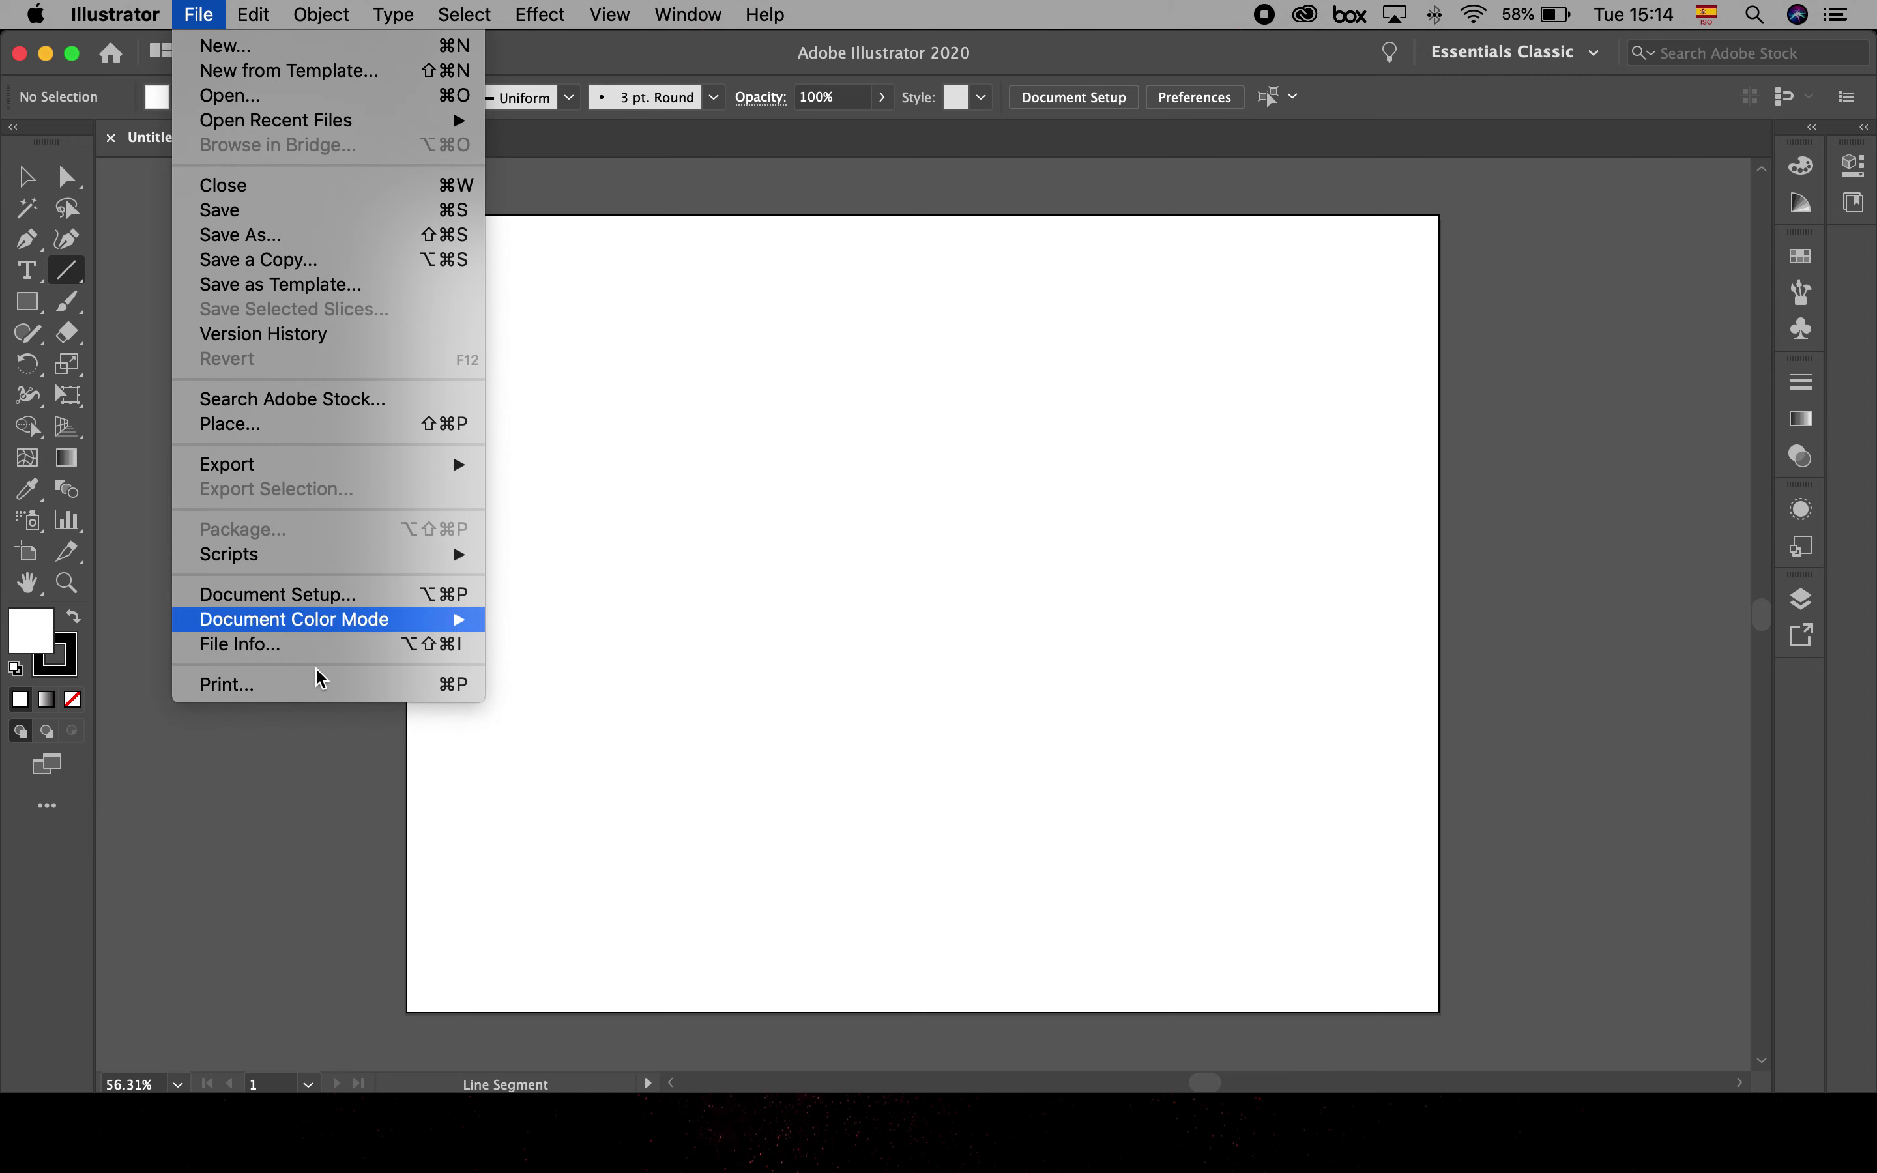
left_click(329, 596)
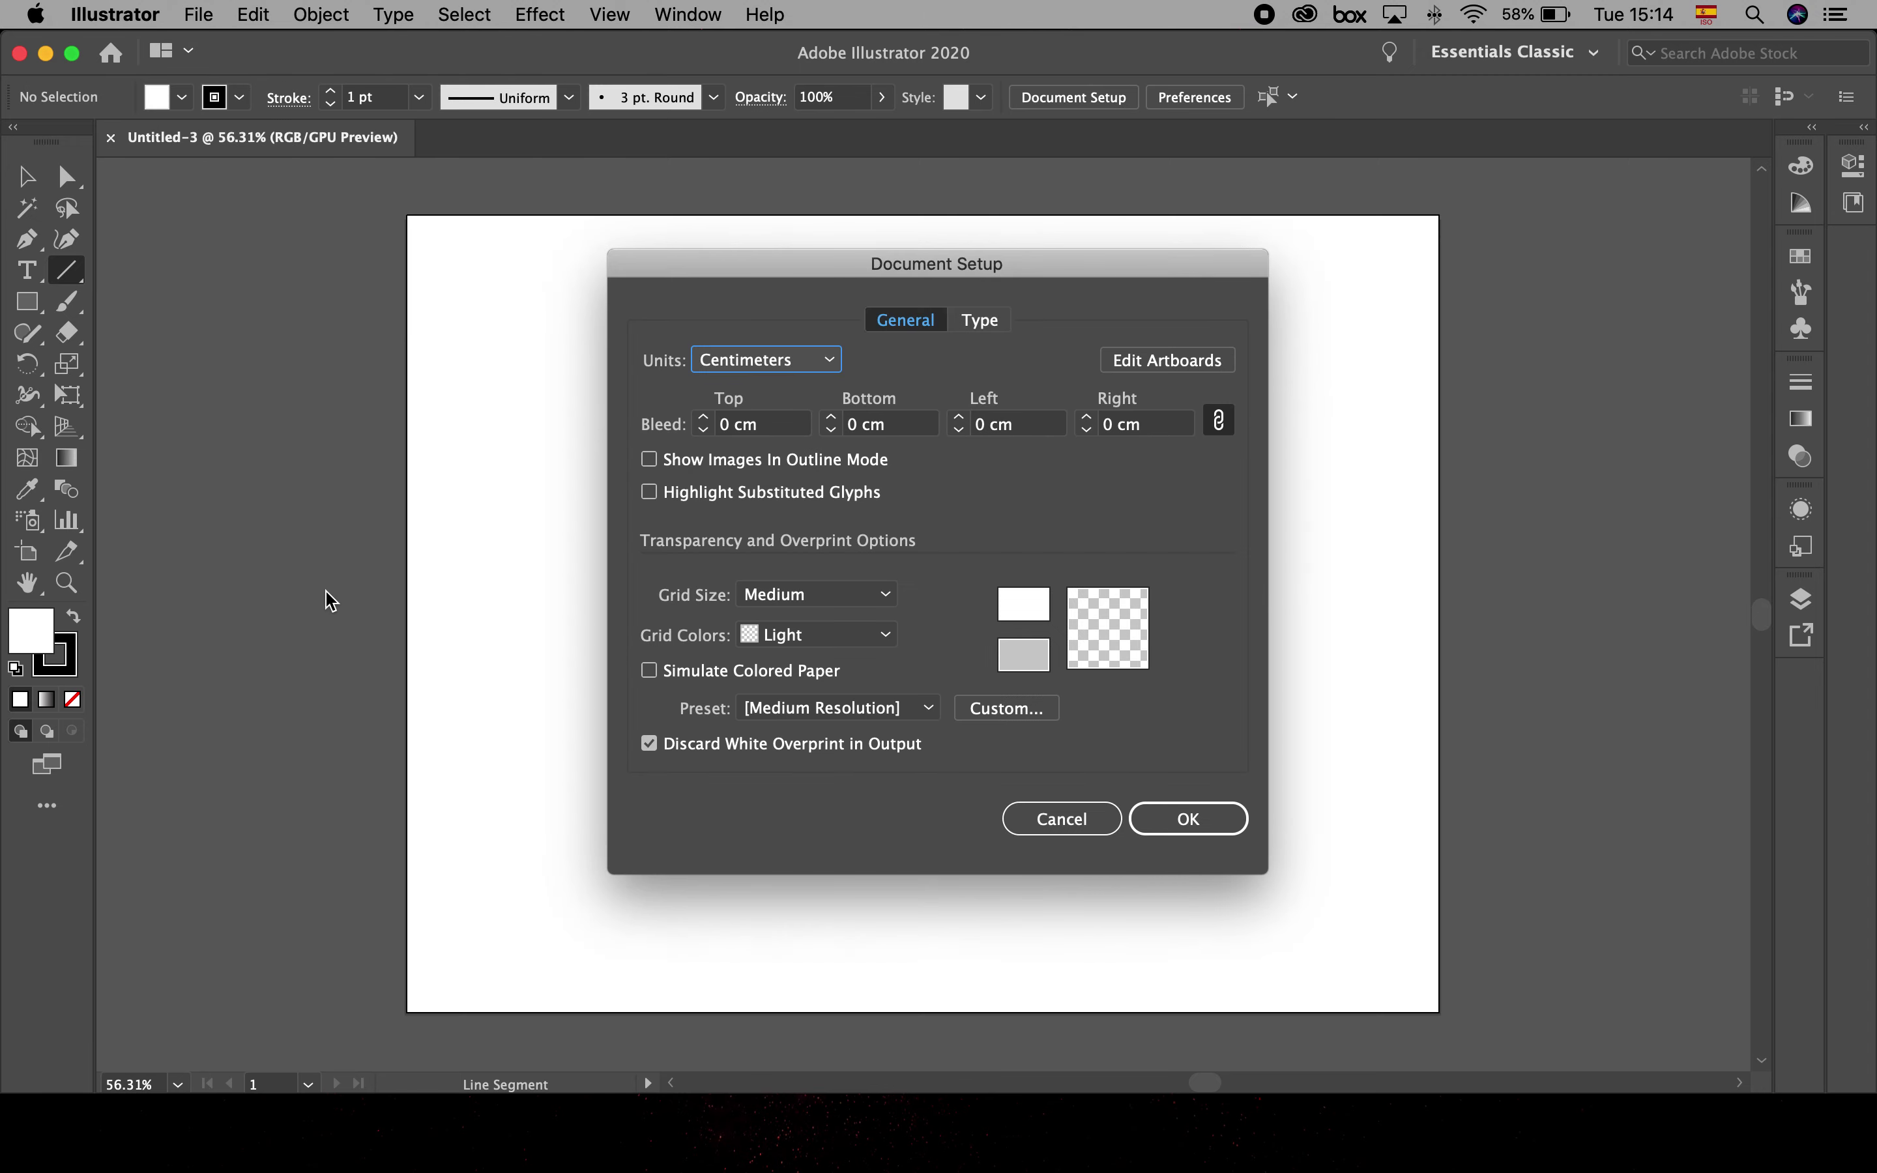
left_click(1166, 365)
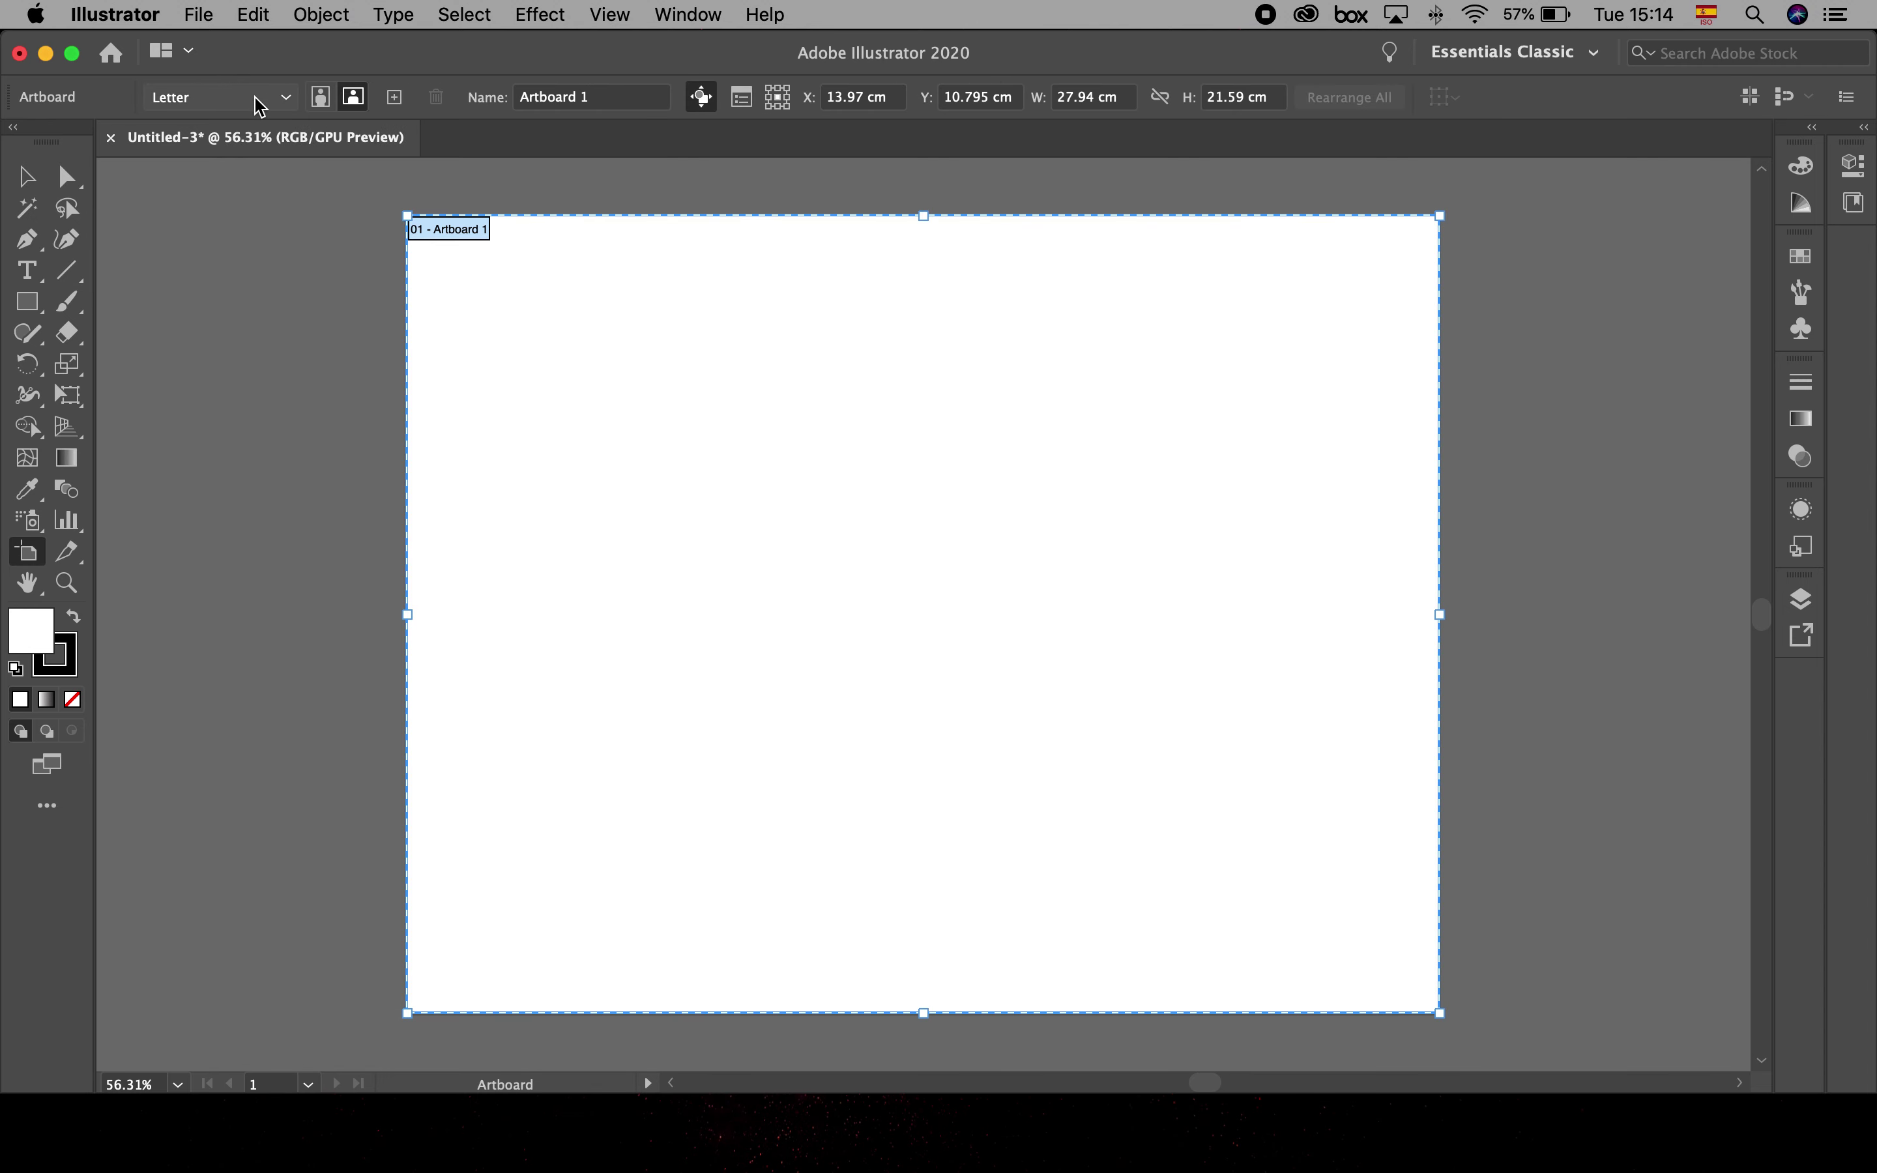
- Switch Artboard 1 to portrait orientation and back to landscape
left_click(286, 98)
left_click(287, 97)
left_click(322, 99)
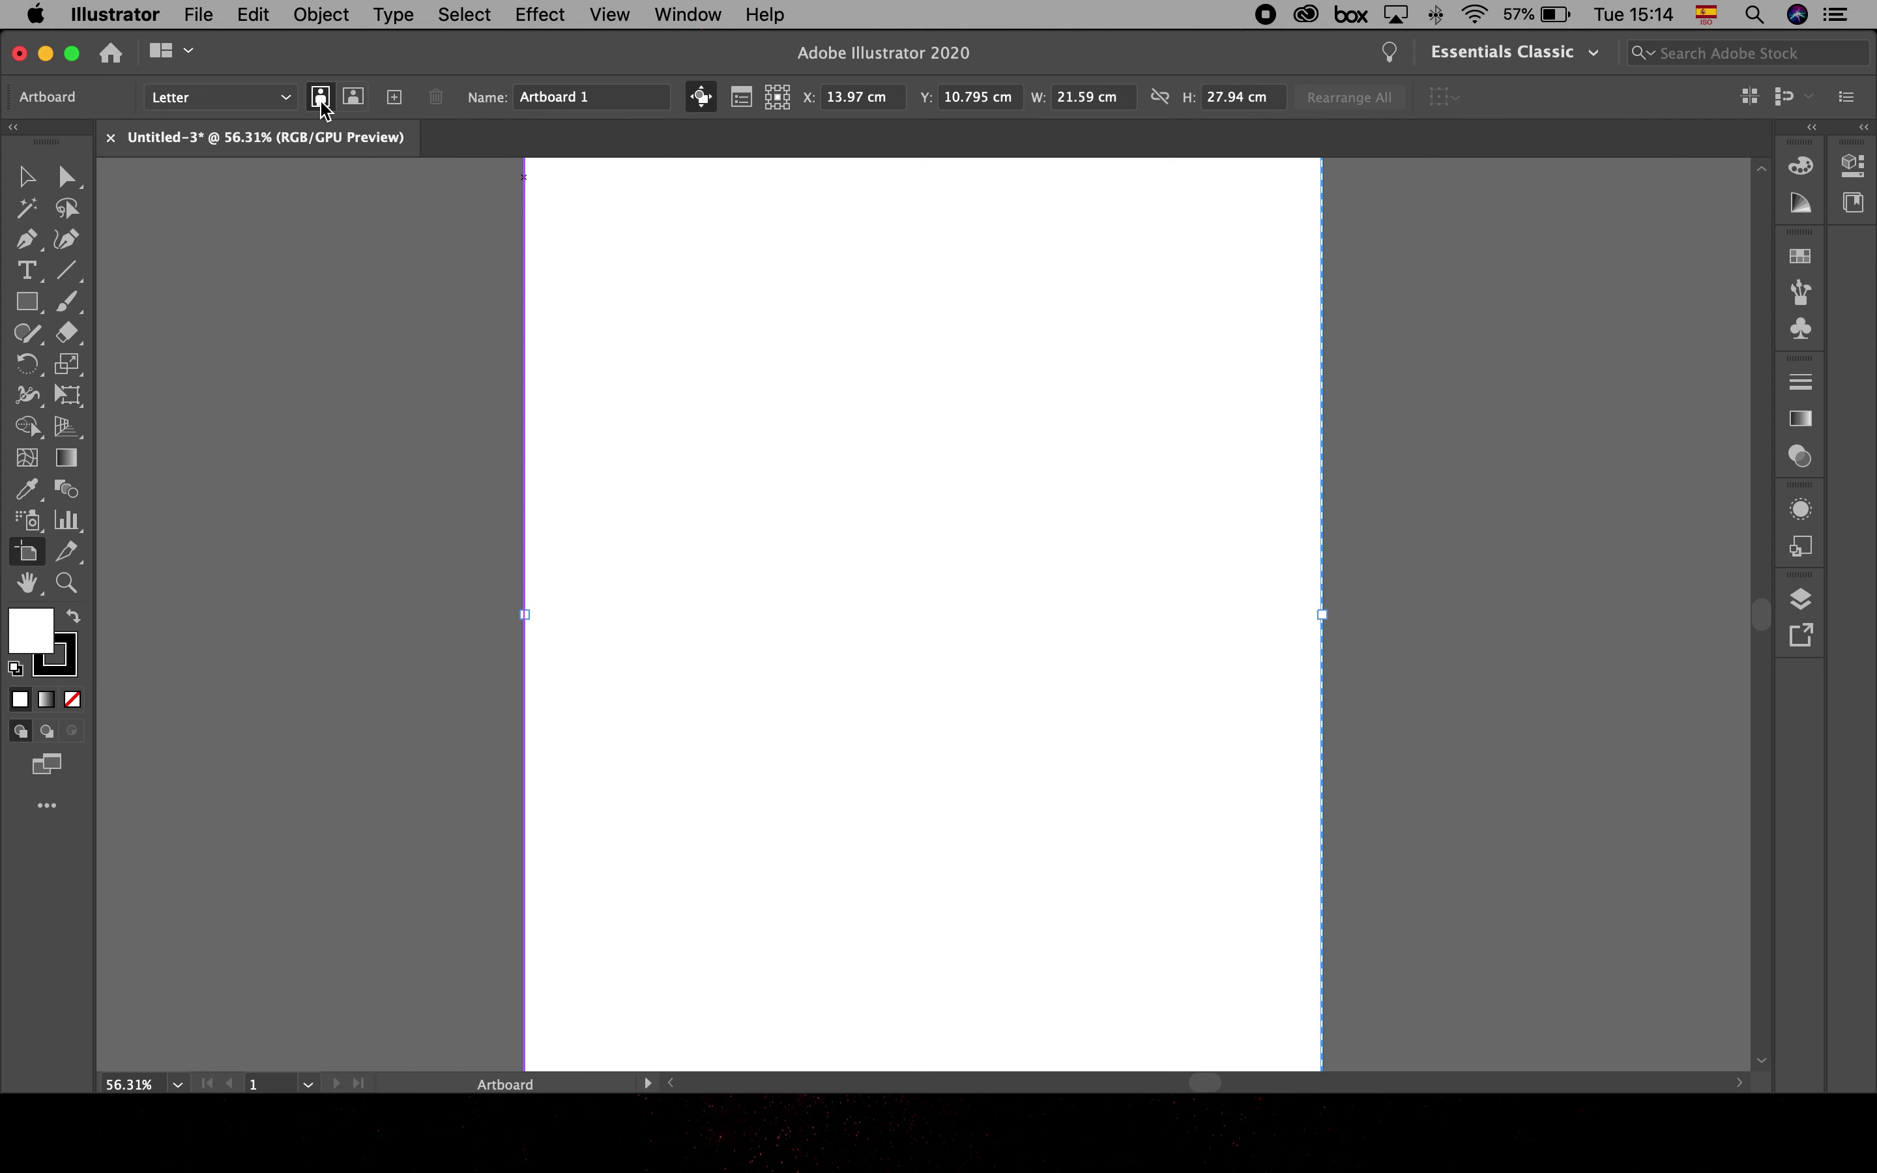
left_click(355, 102)
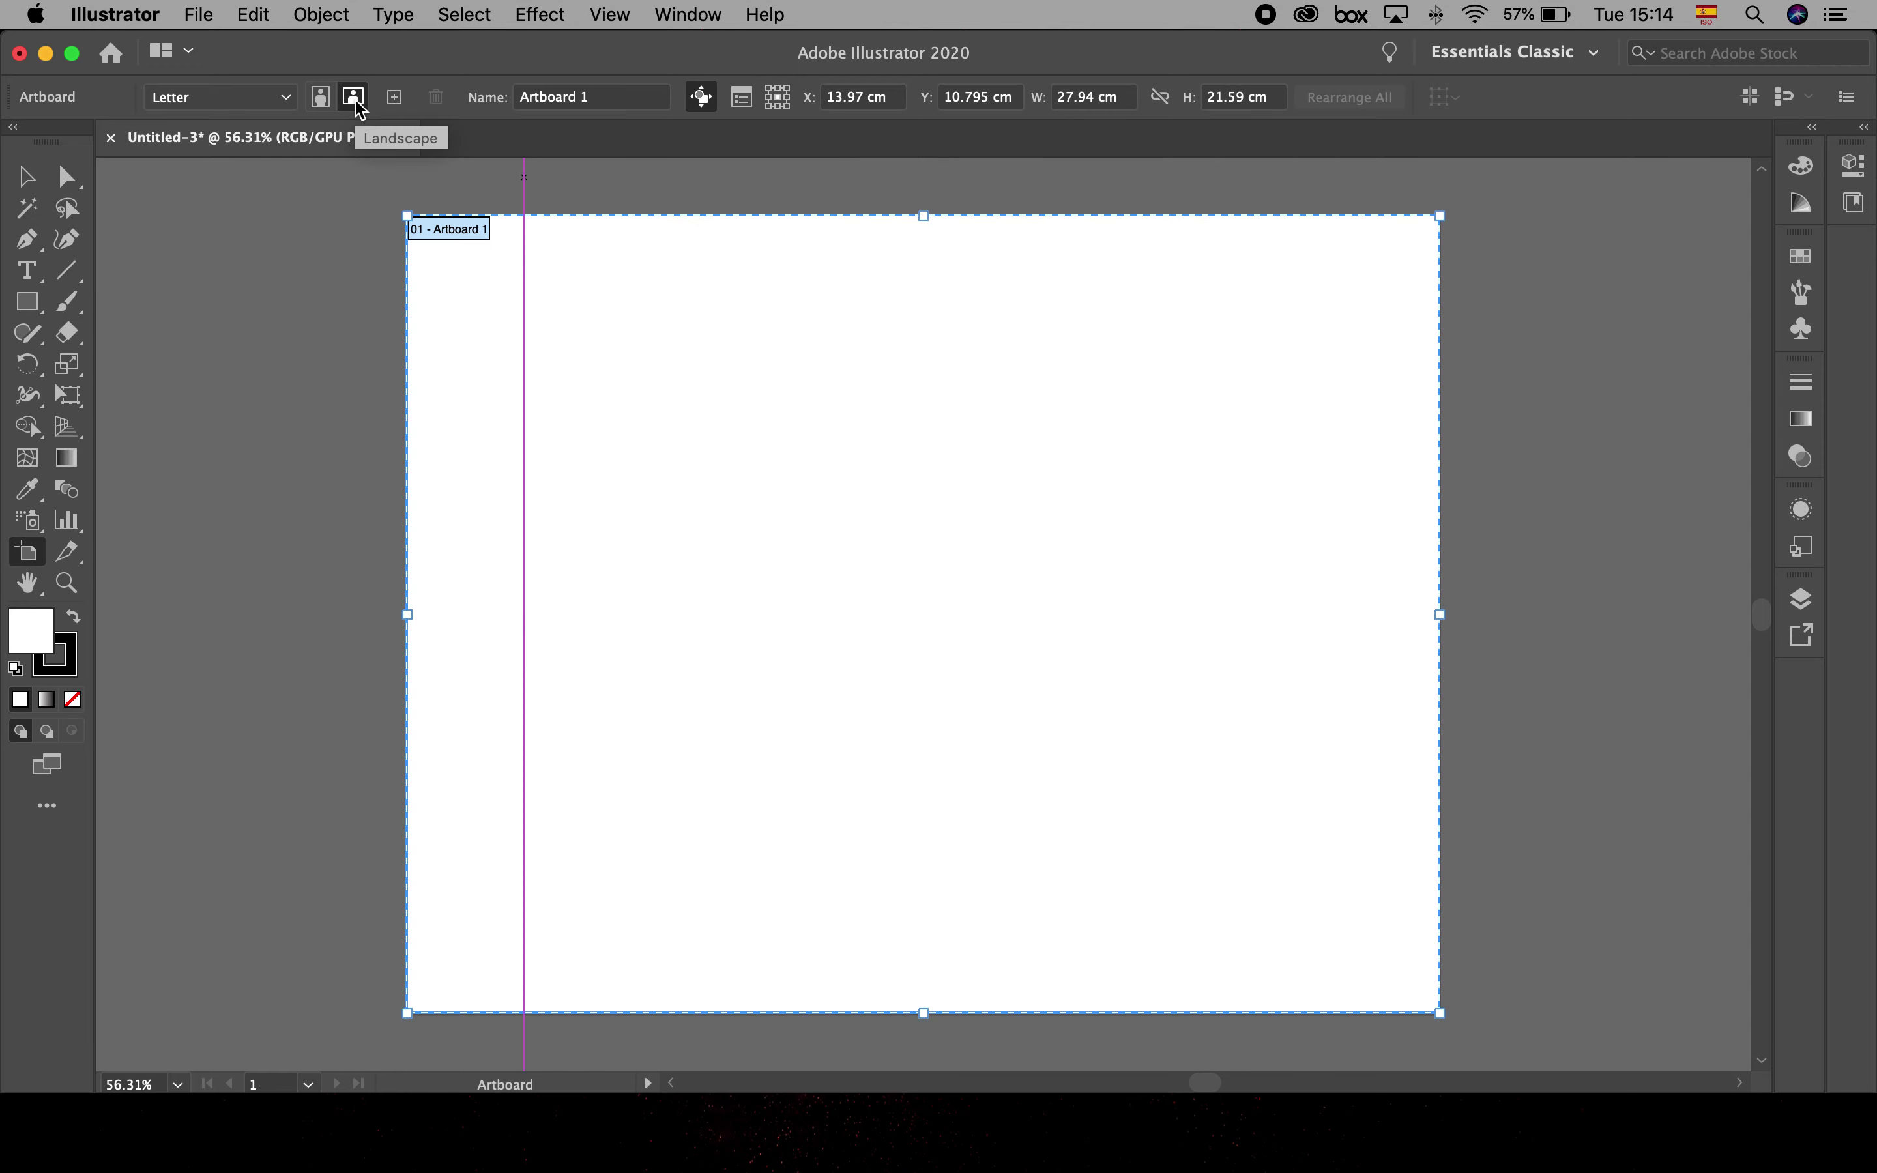
- Add two more landscape Letter artboards to the document
left_click(395, 109)
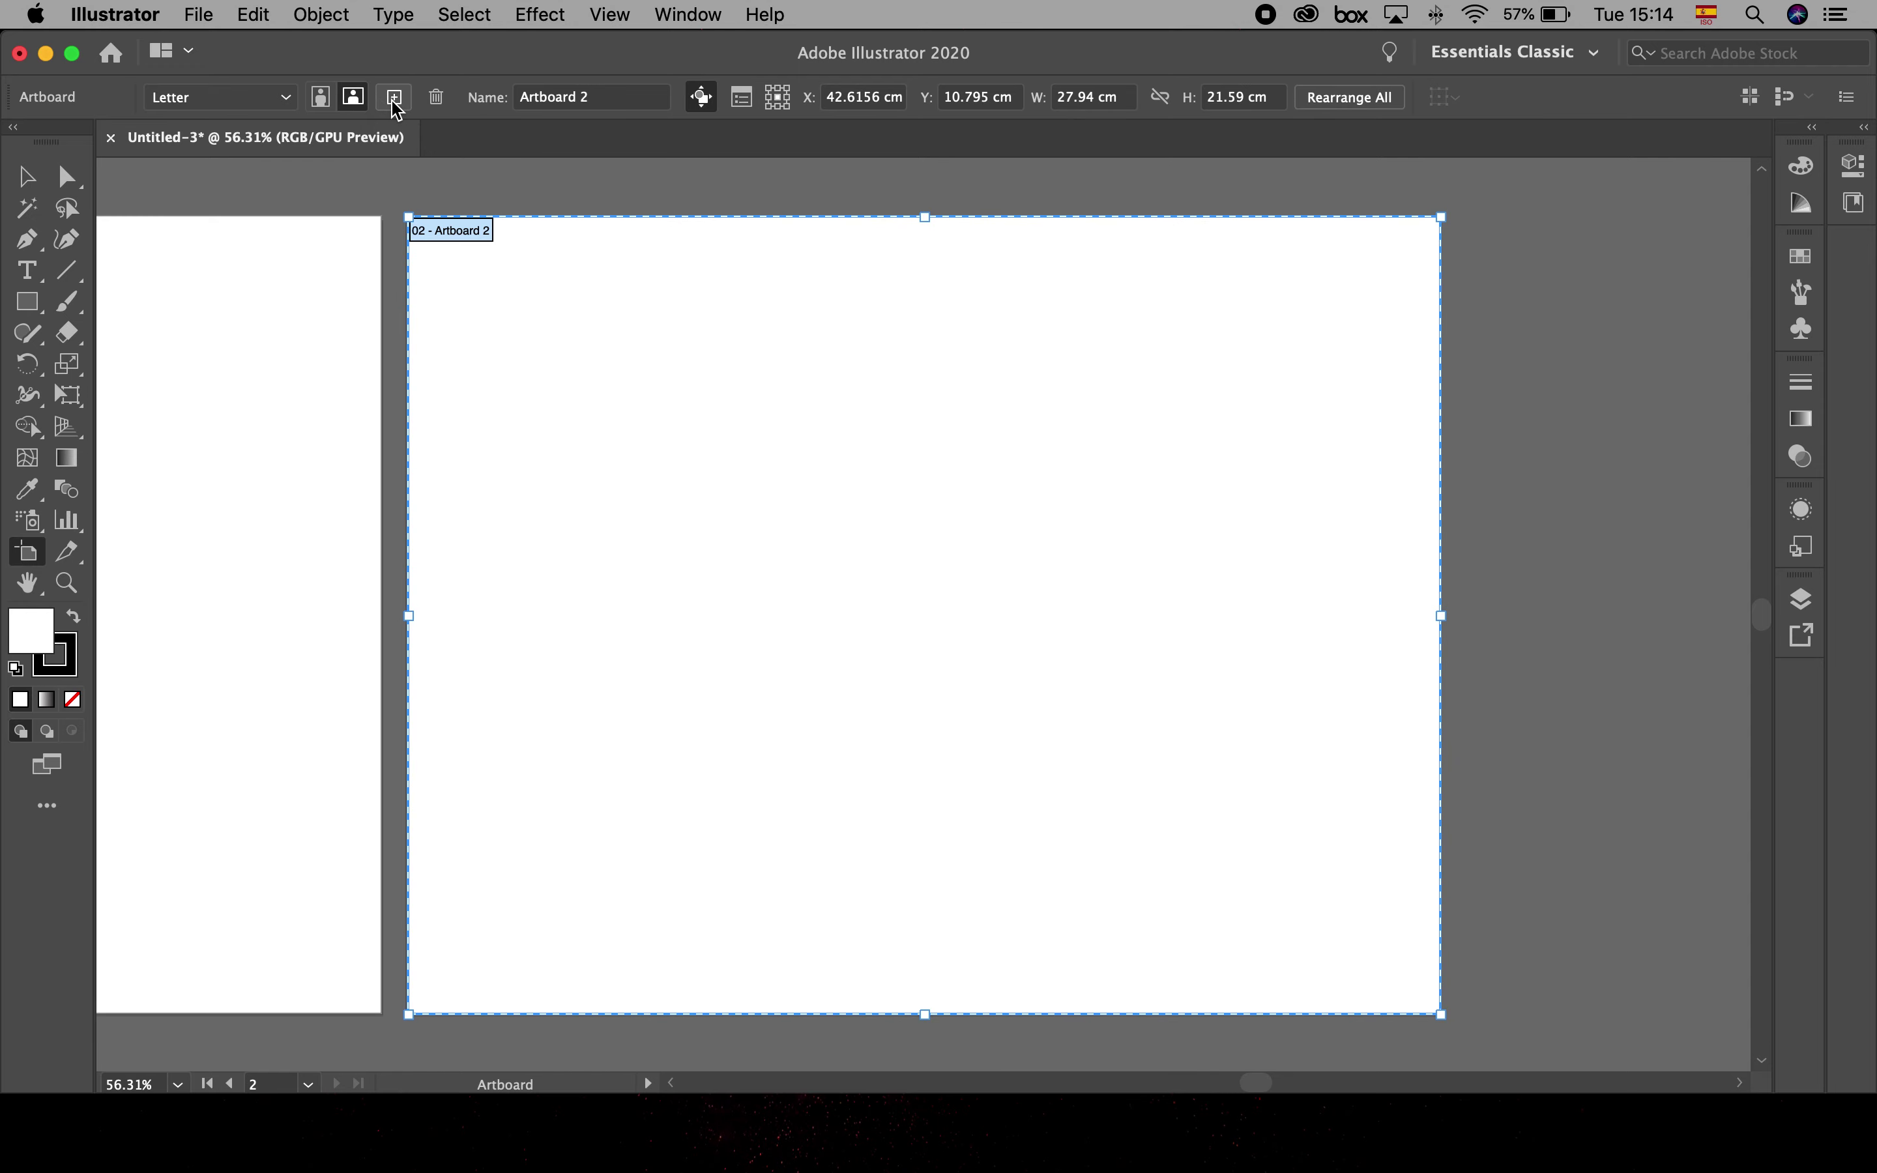
left_click(396, 109)
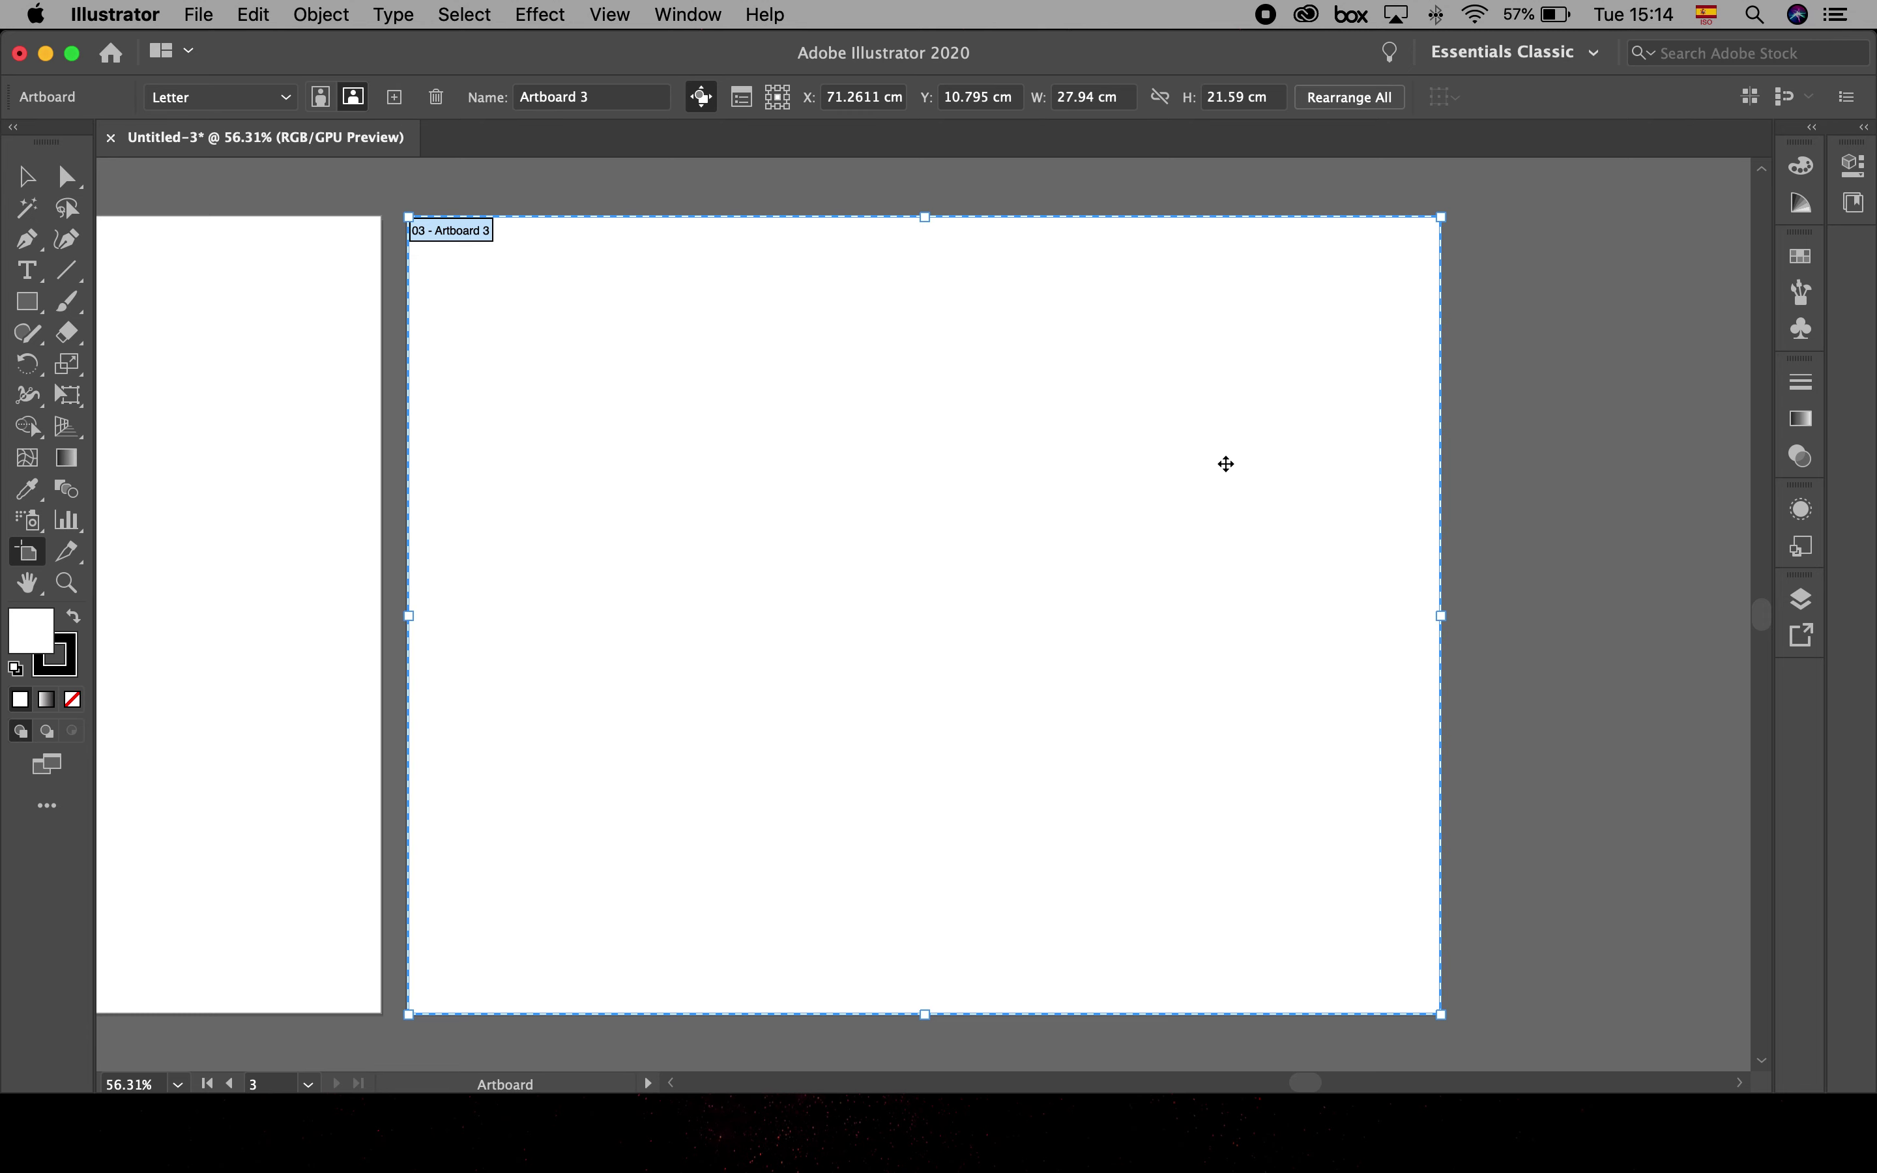
- Resize Artboard 3 freehand from its edges to about 16.96 cm wide and 8.89 cm high
scroll(1225, 464, "down", 5)
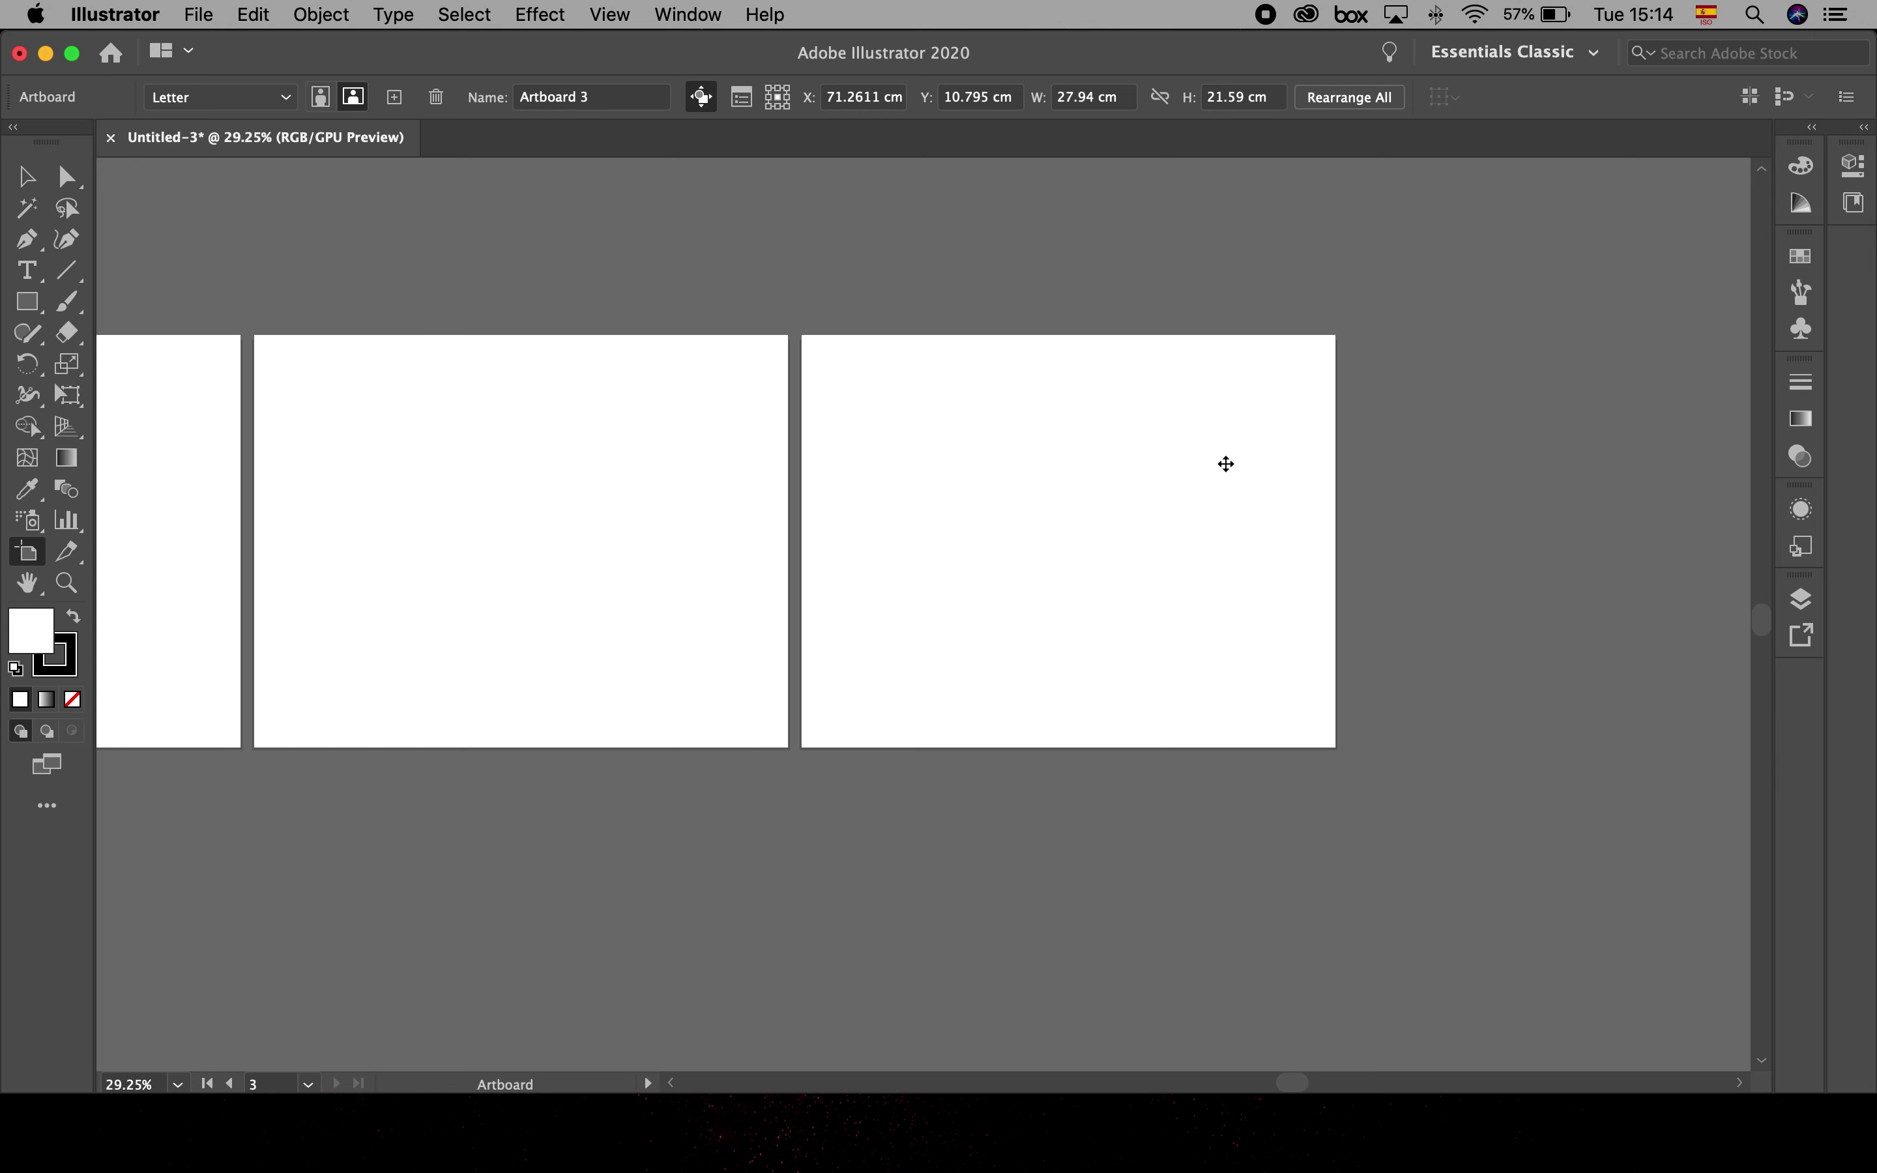
key("super+alt+0")
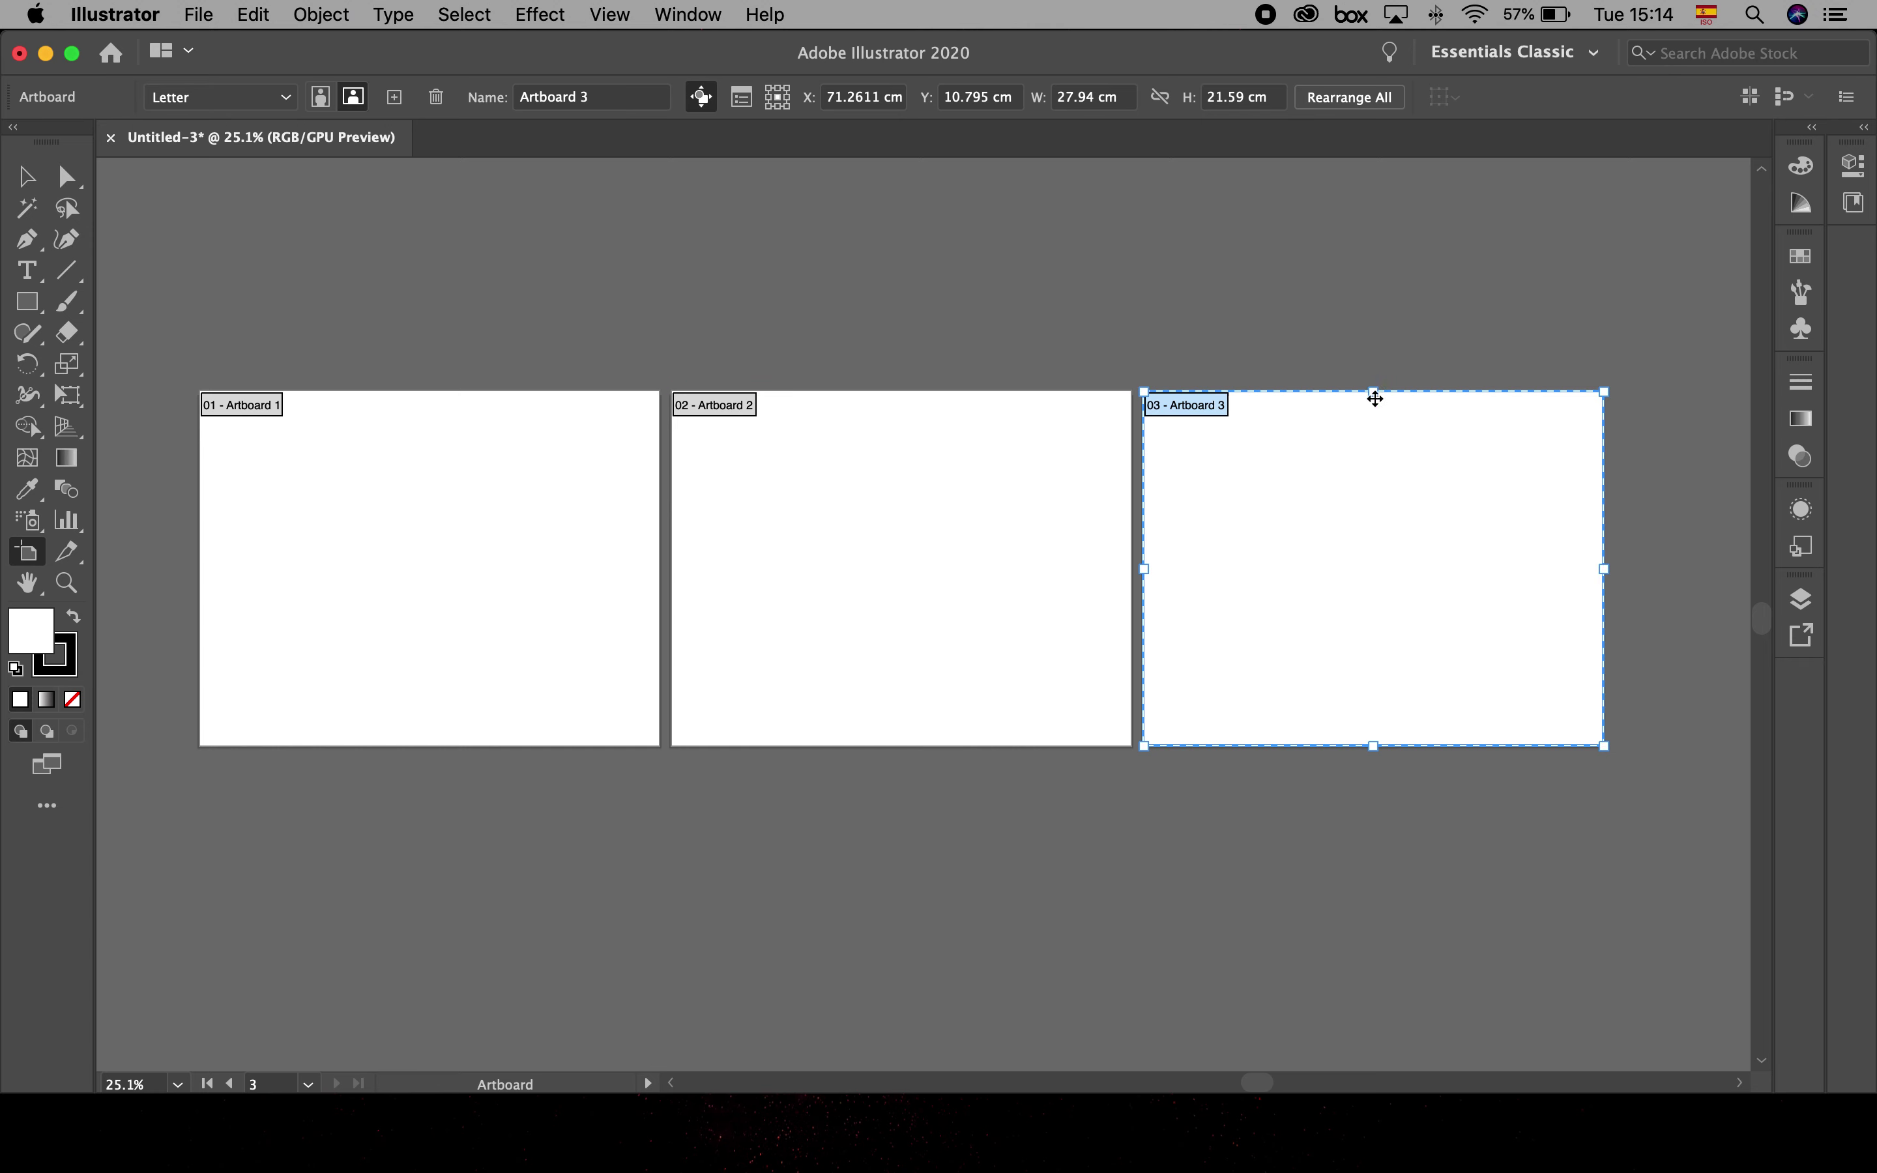
left_click_drag(1376, 394, 1373, 253)
left_click_drag(1604, 503, 1423, 503)
left_click_drag(1283, 256, 1299, 600)
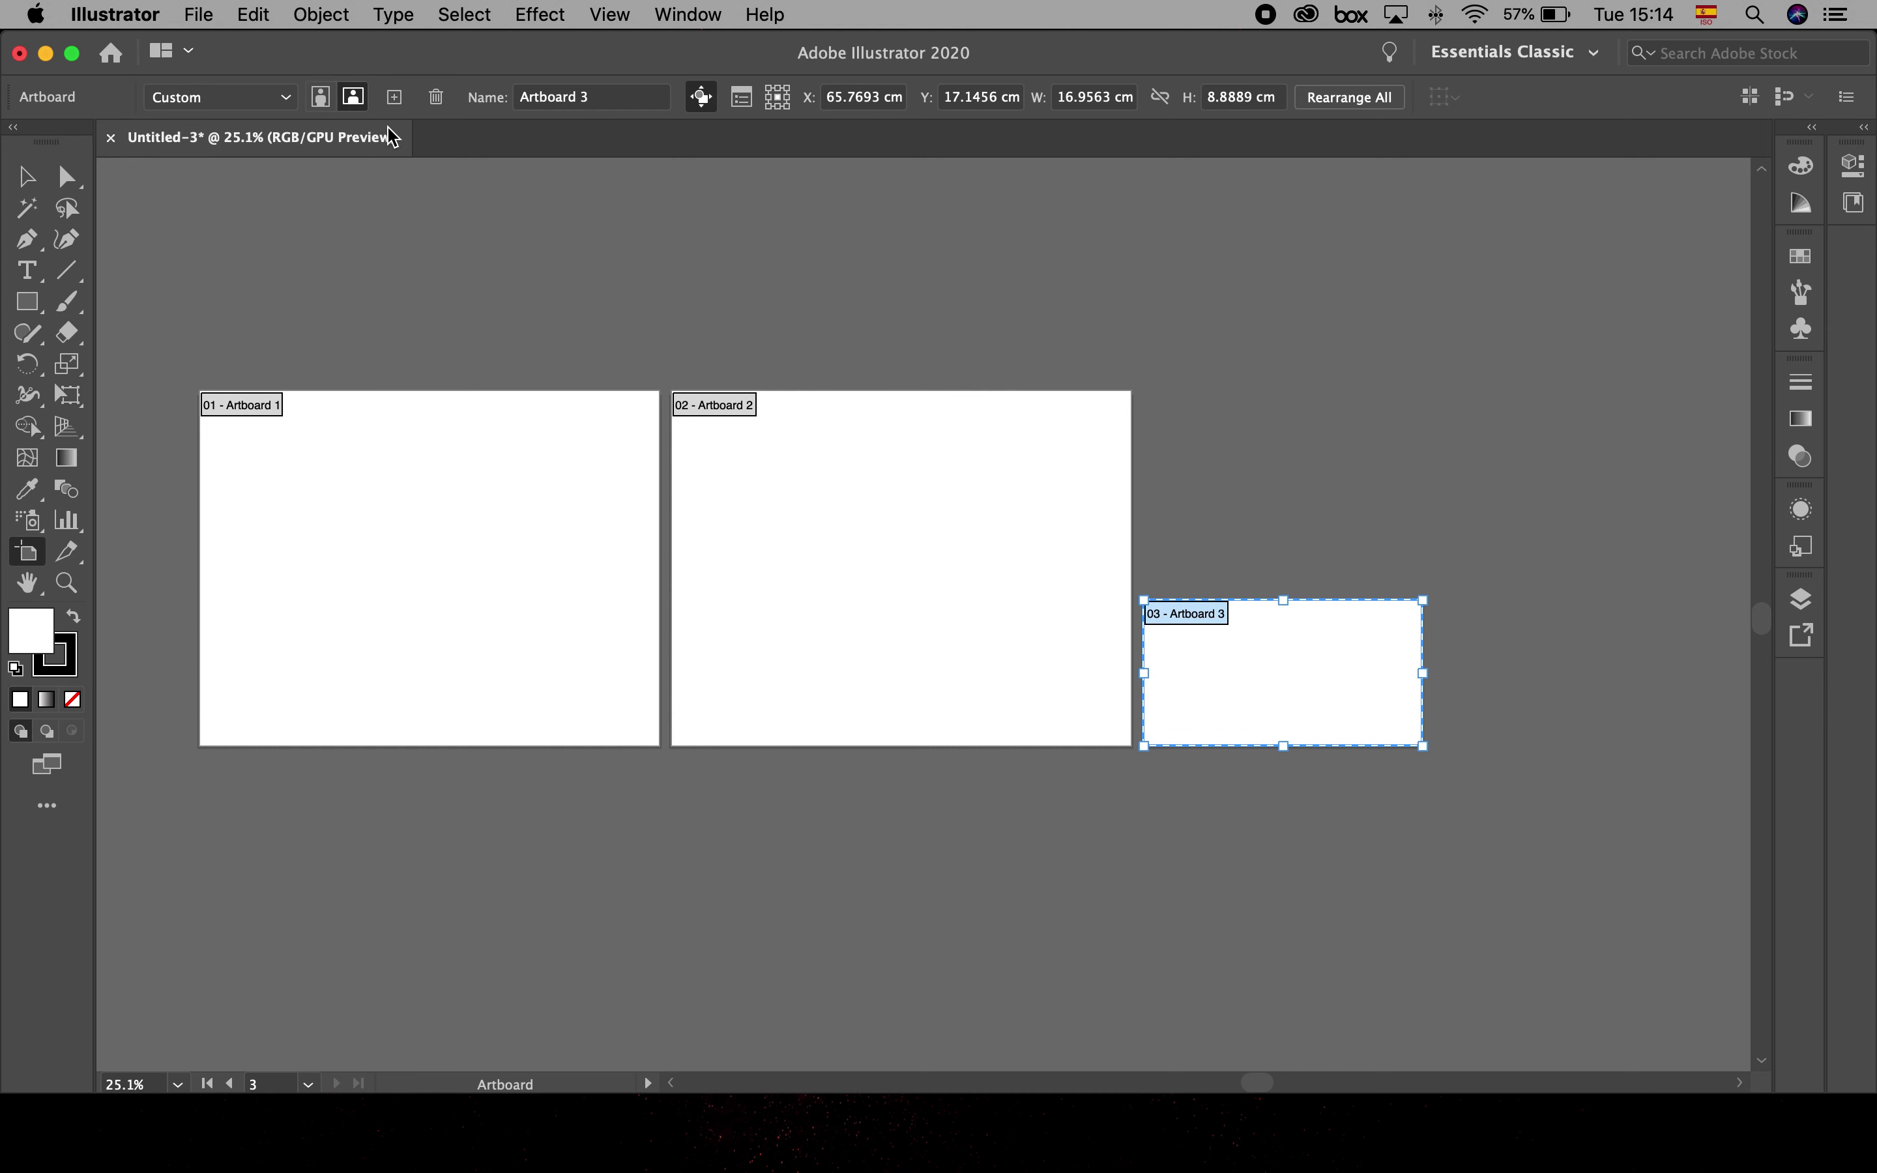
- Delete Artboard 3 and Artboard 2, then leave artboard editing
left_click(436, 98)
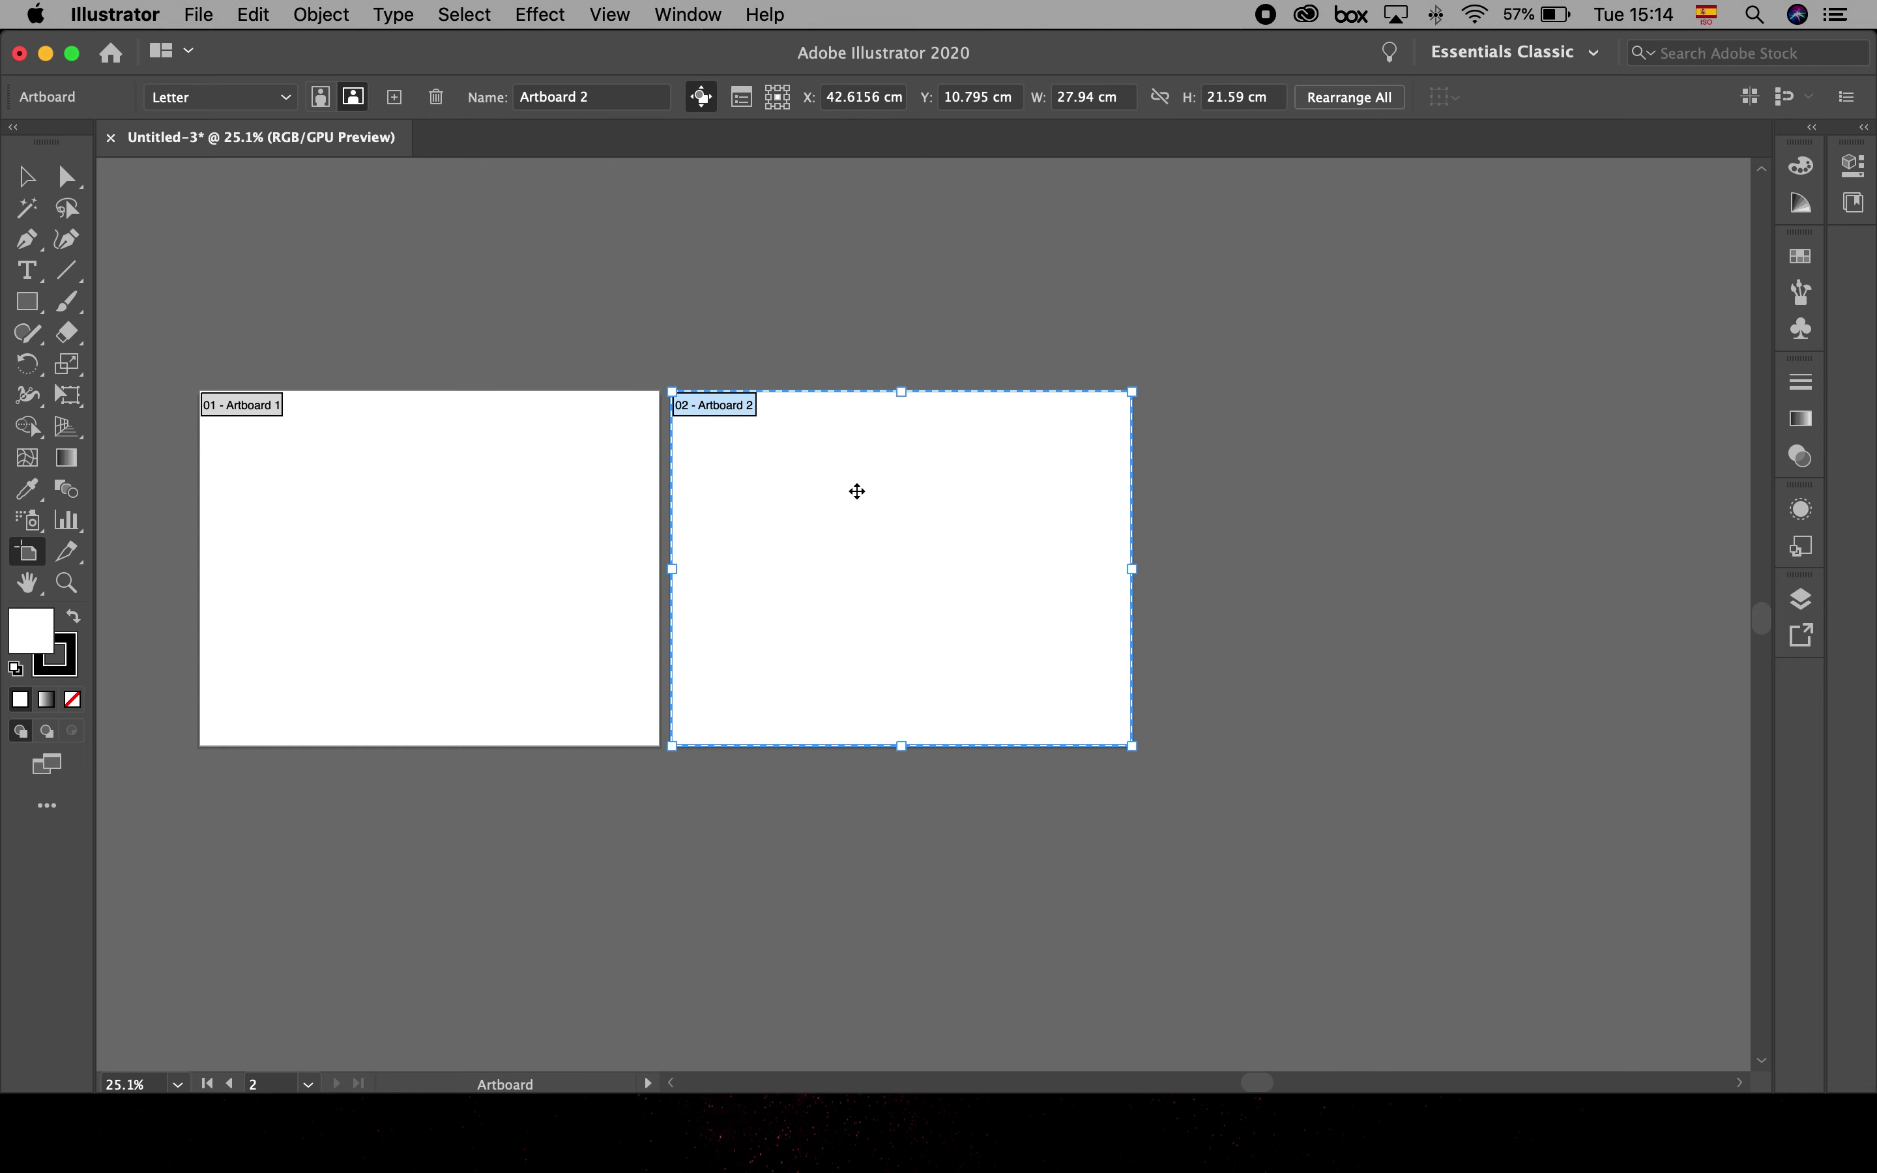
key("Delete")
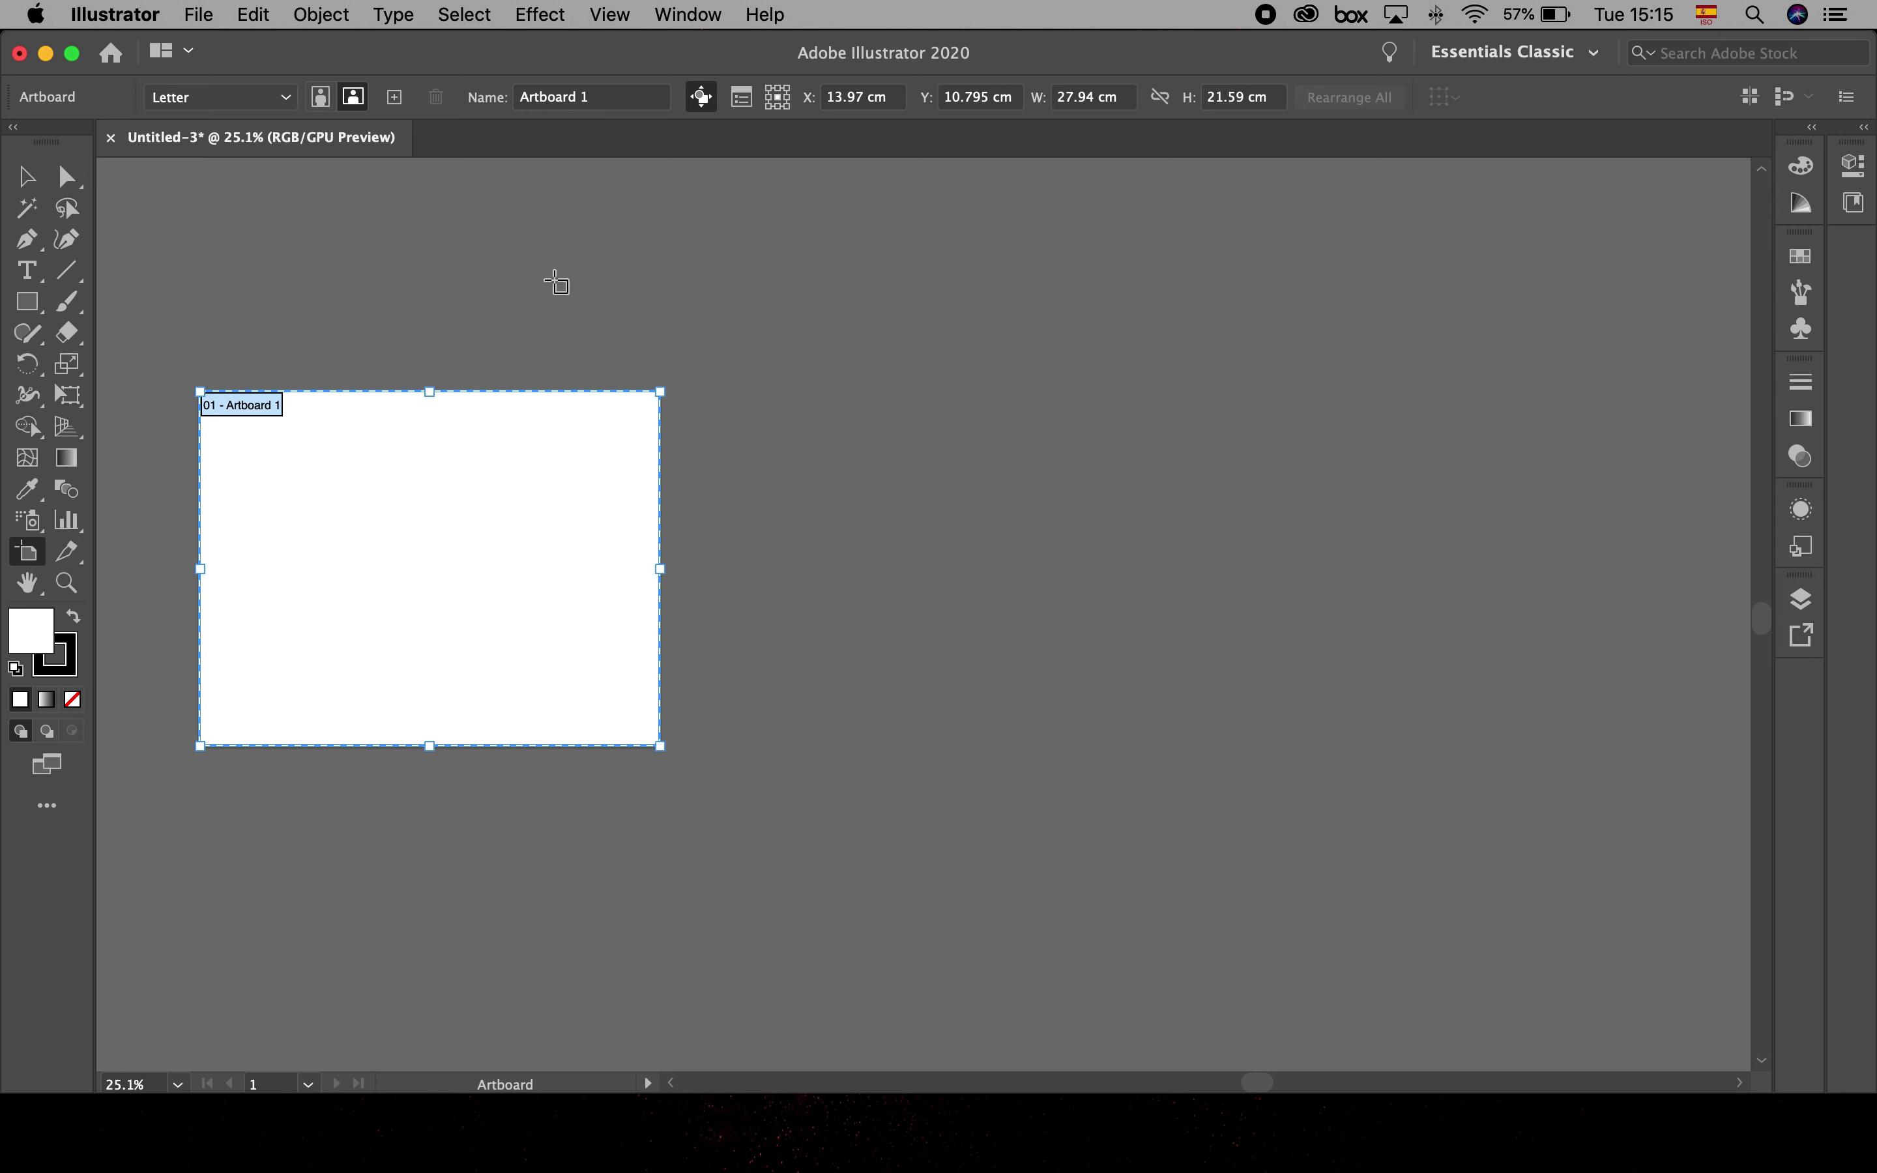
left_click(28, 177)
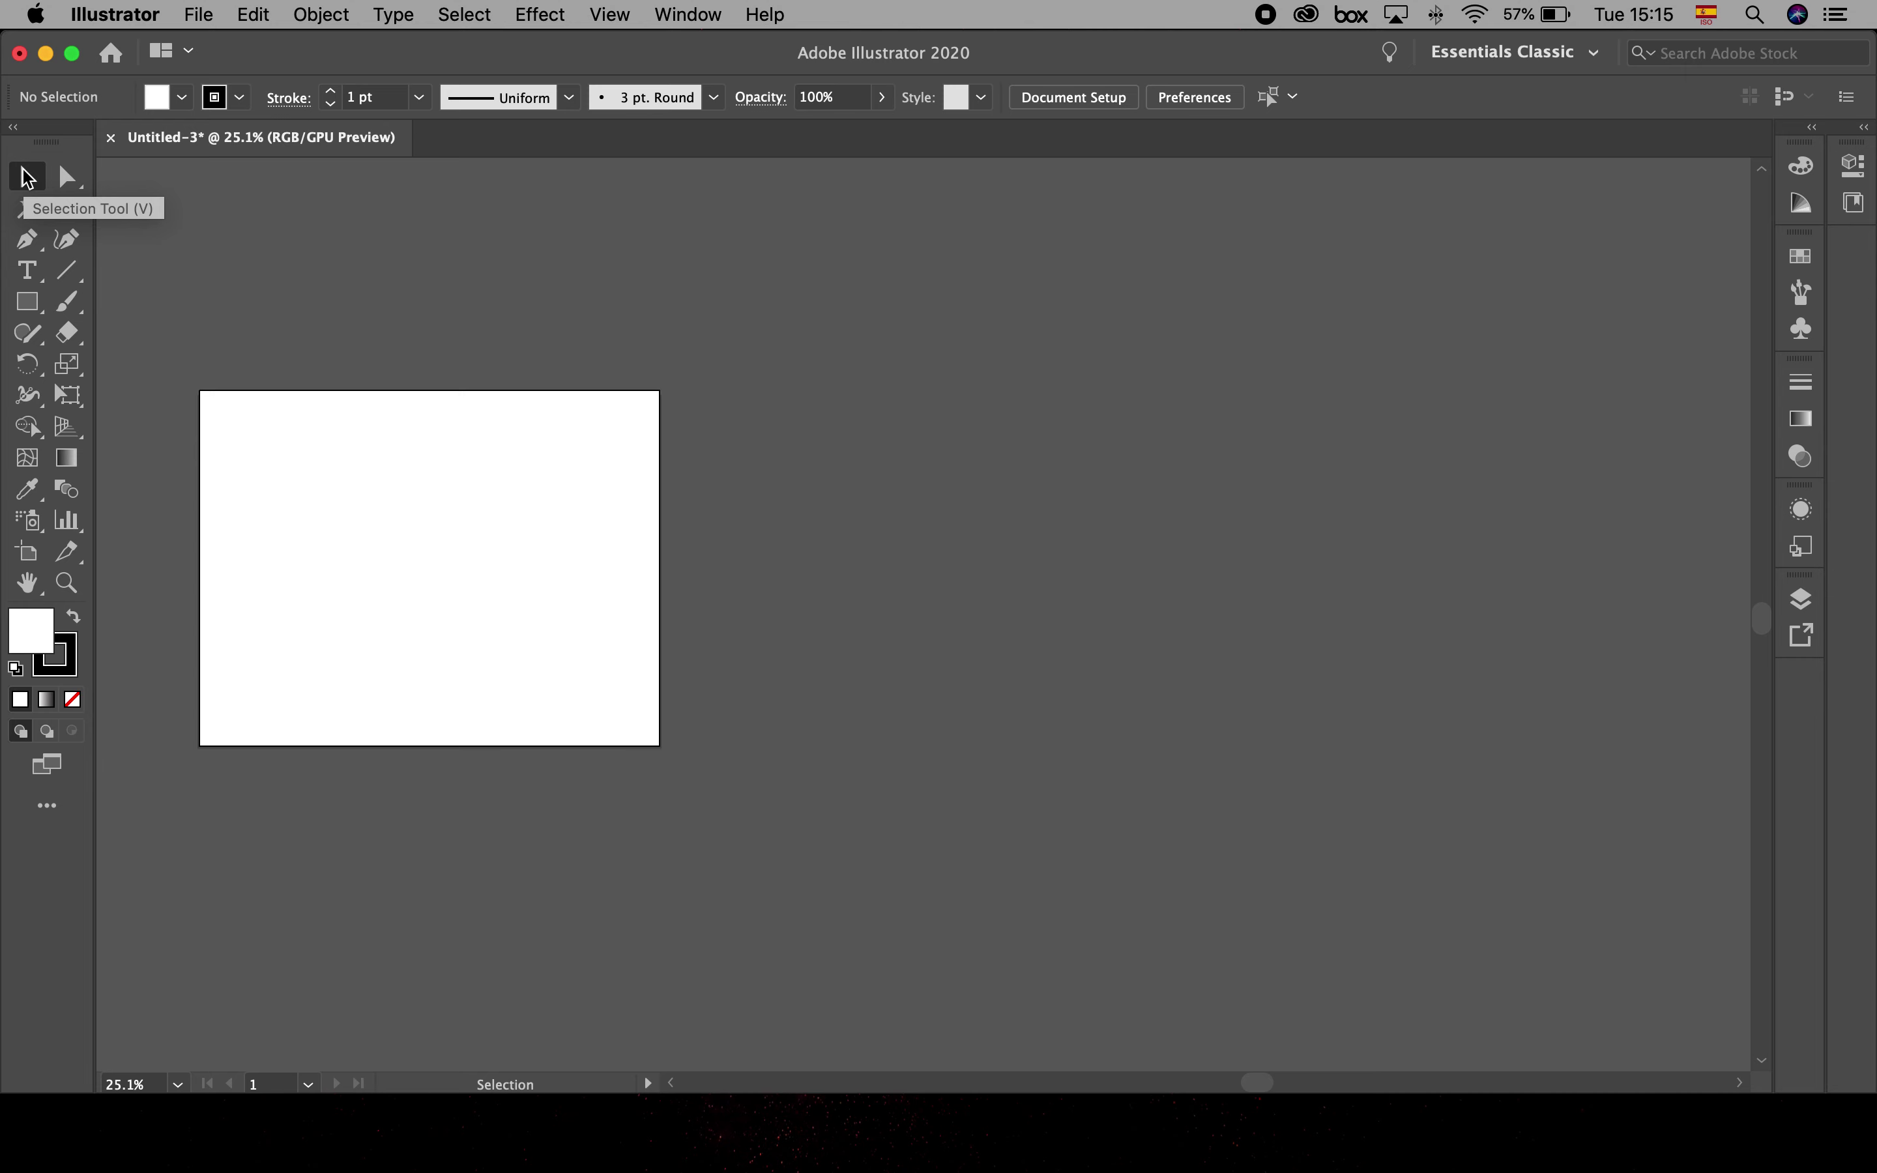
key("space")
left_click_drag(490, 490, 867, 492)
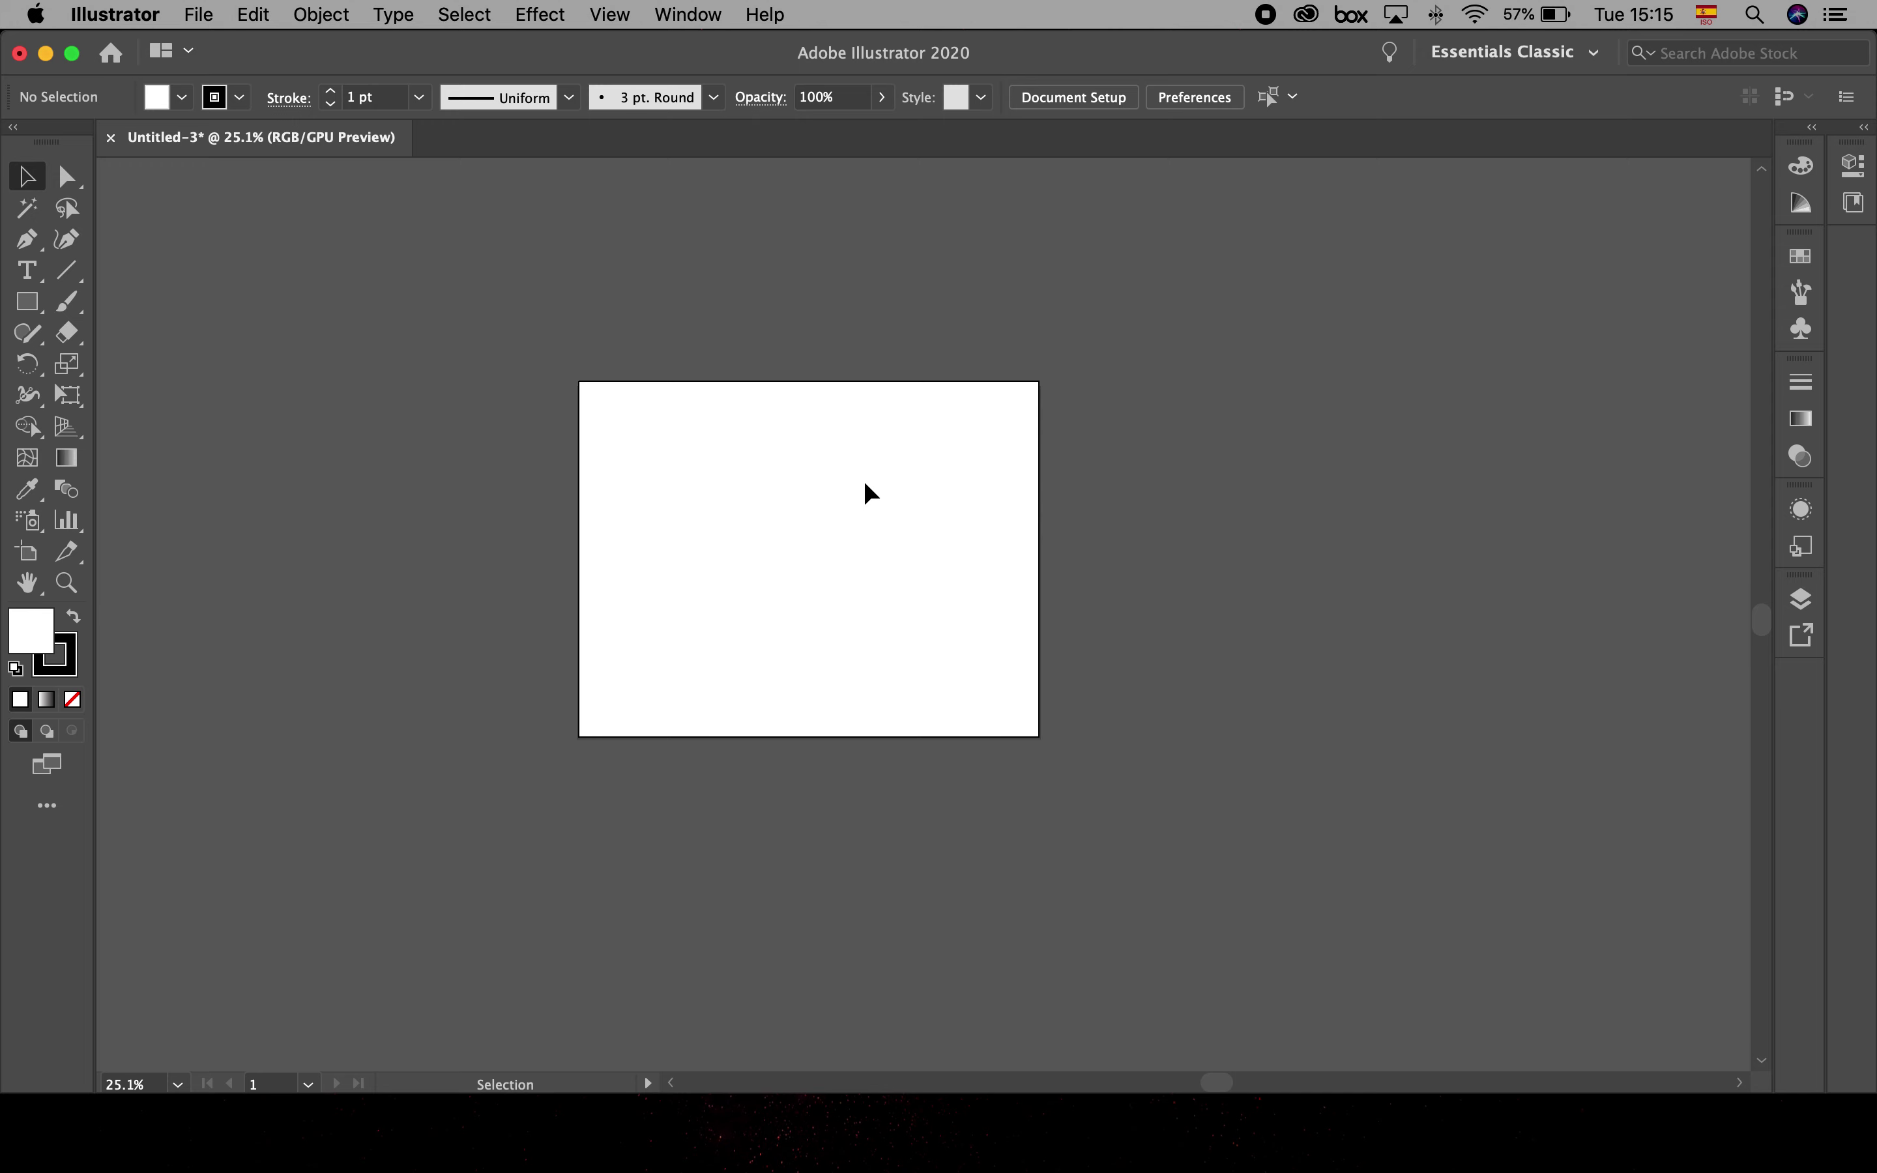
- Add a landscape Tabloid artboard beside Artboard 1, moved over so that the two do not overlap
left_click(25, 554)
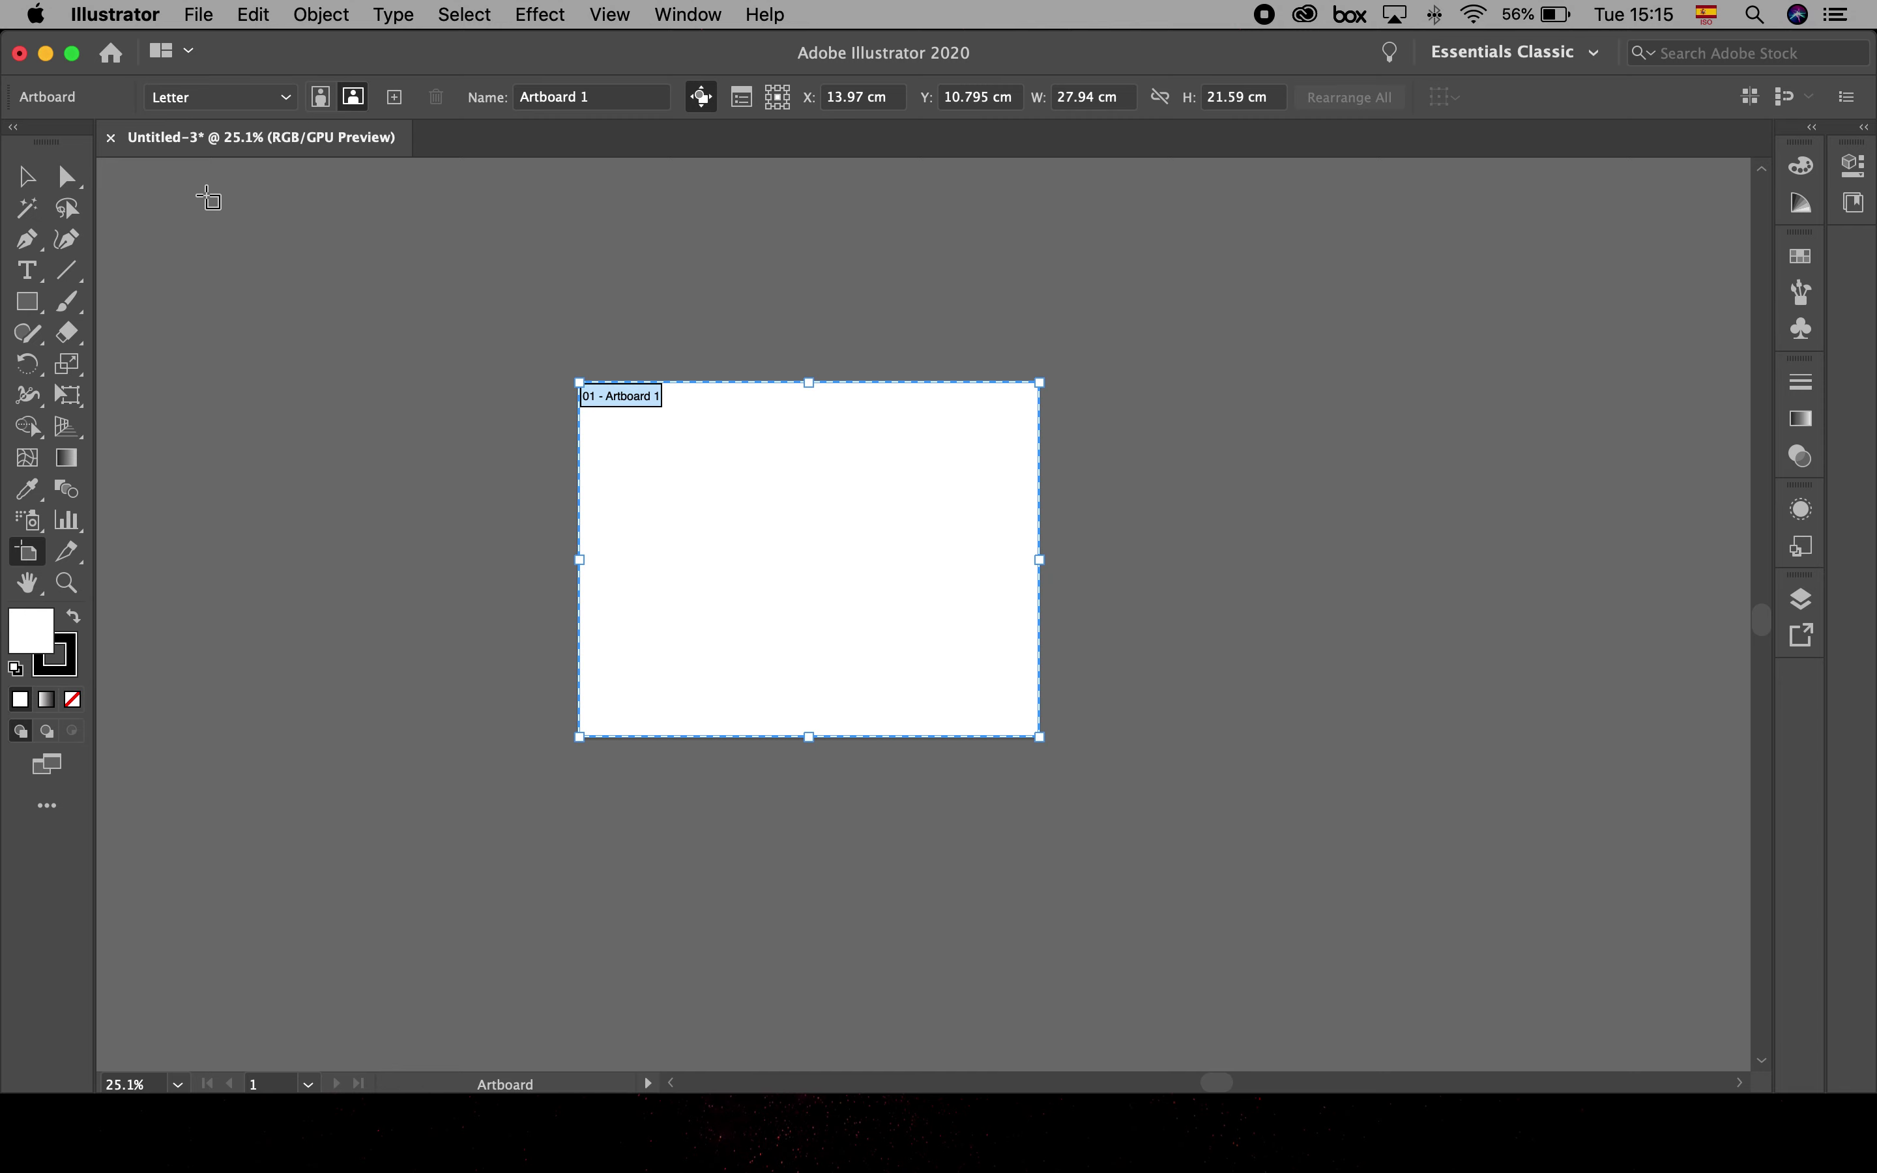
left_click(395, 97)
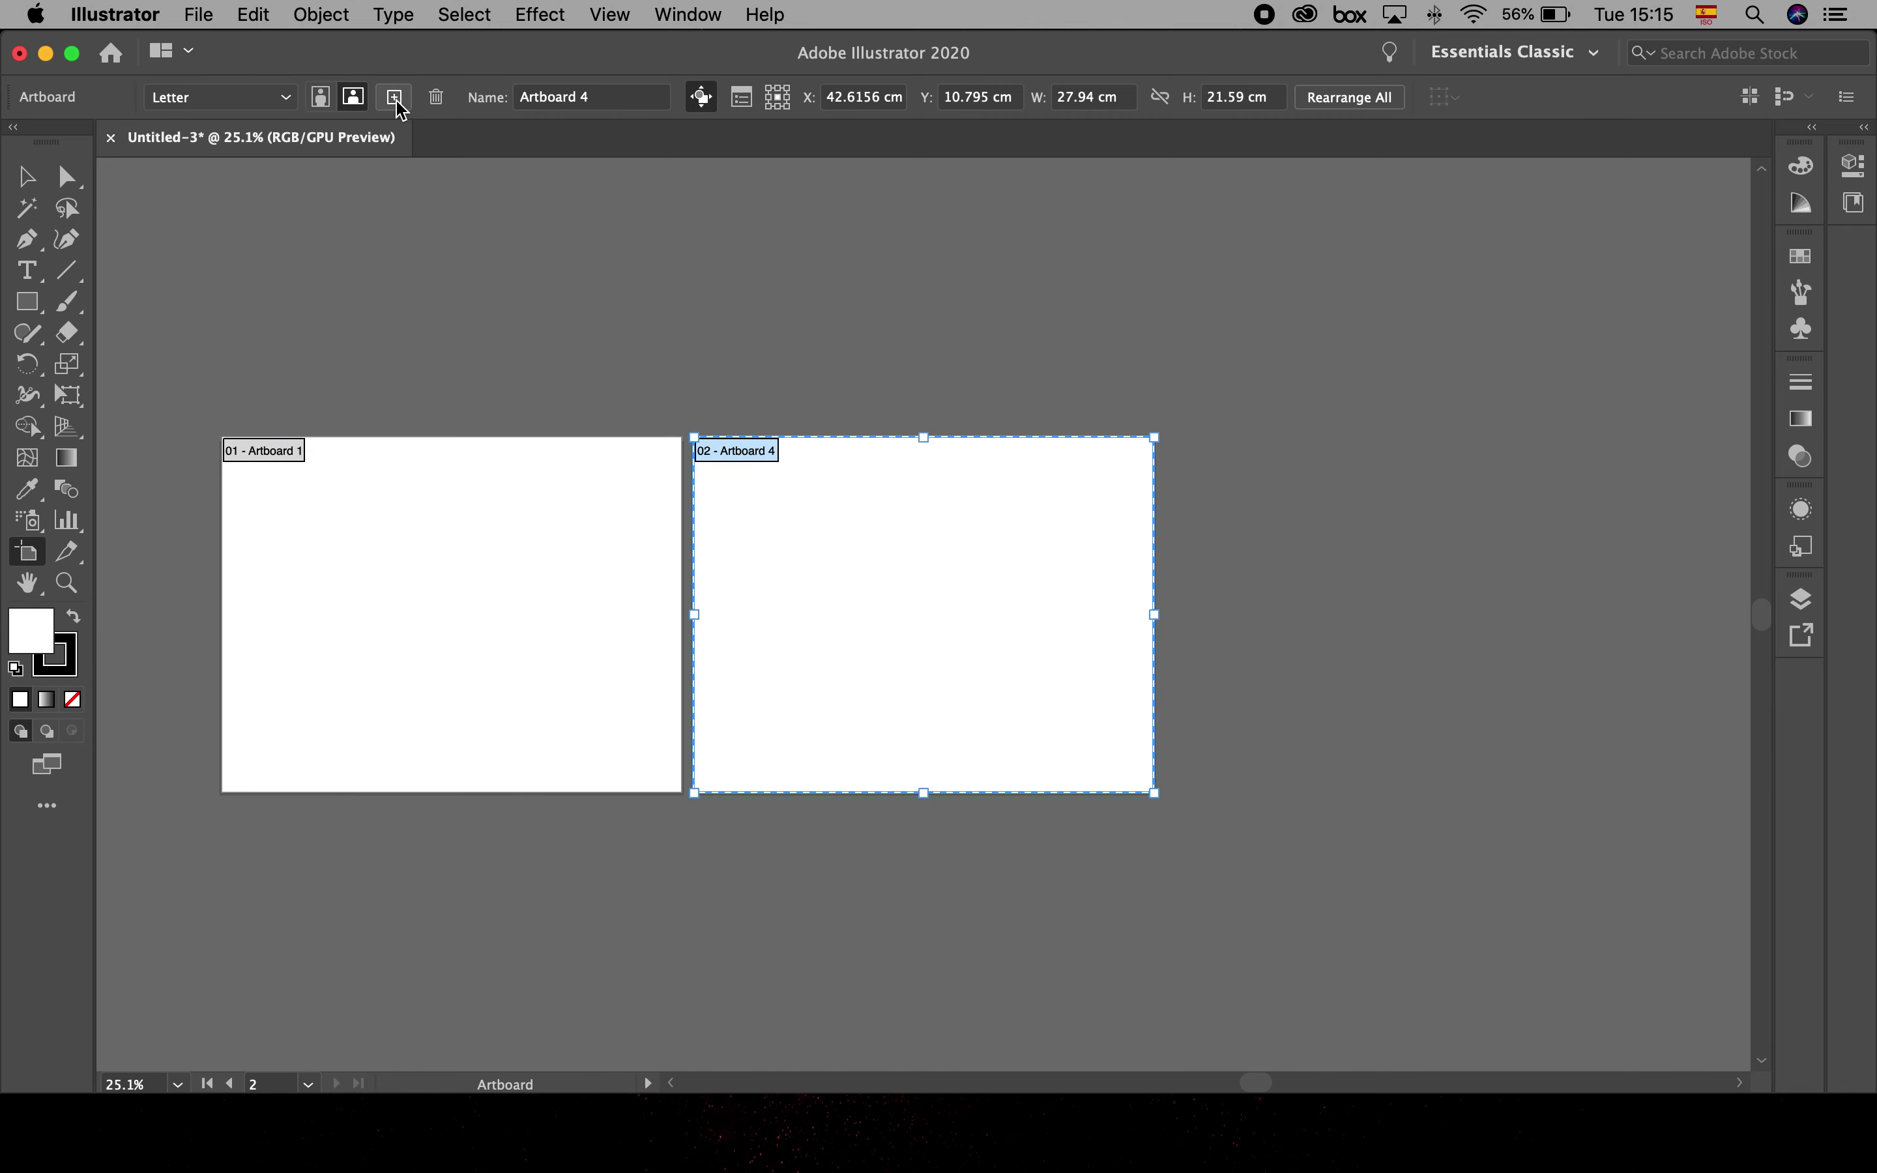
left_click(294, 98)
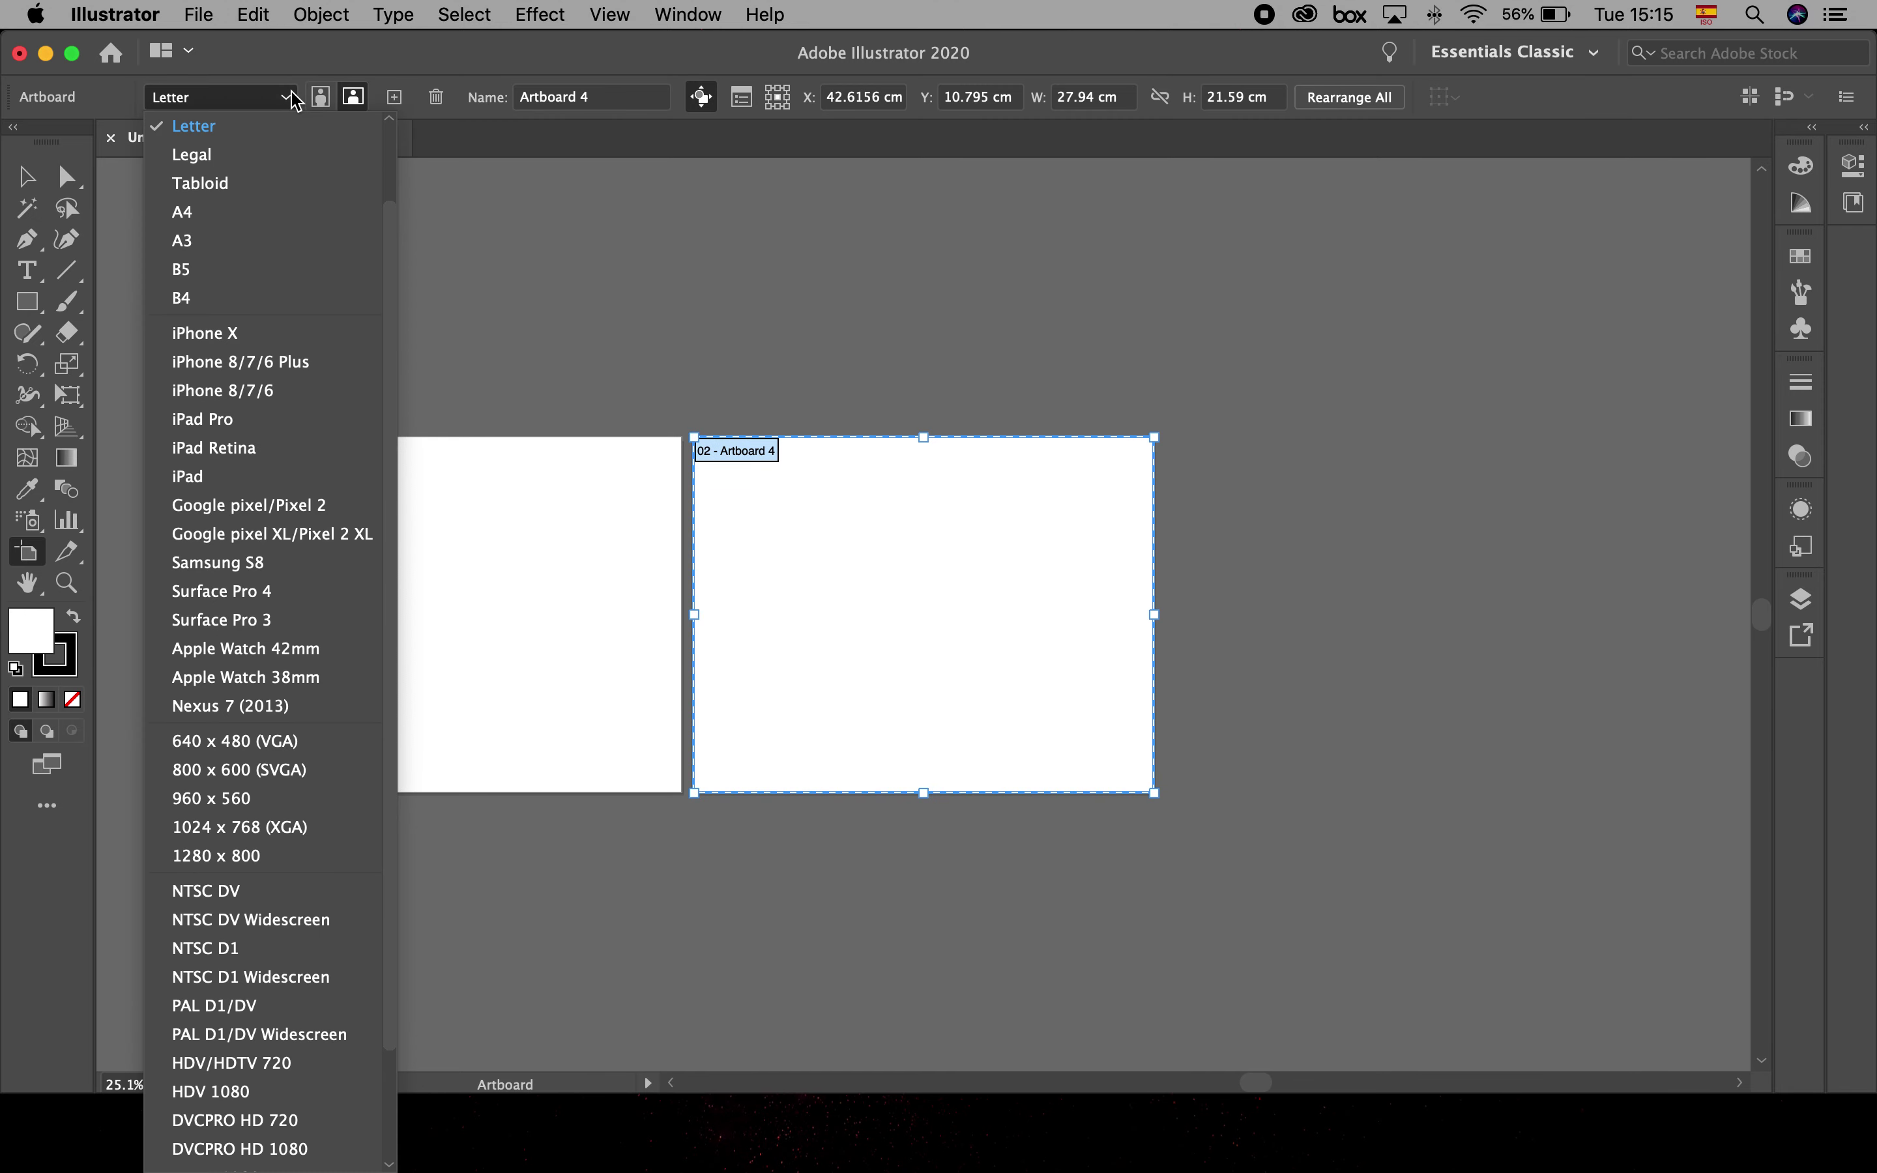
left_click(256, 183)
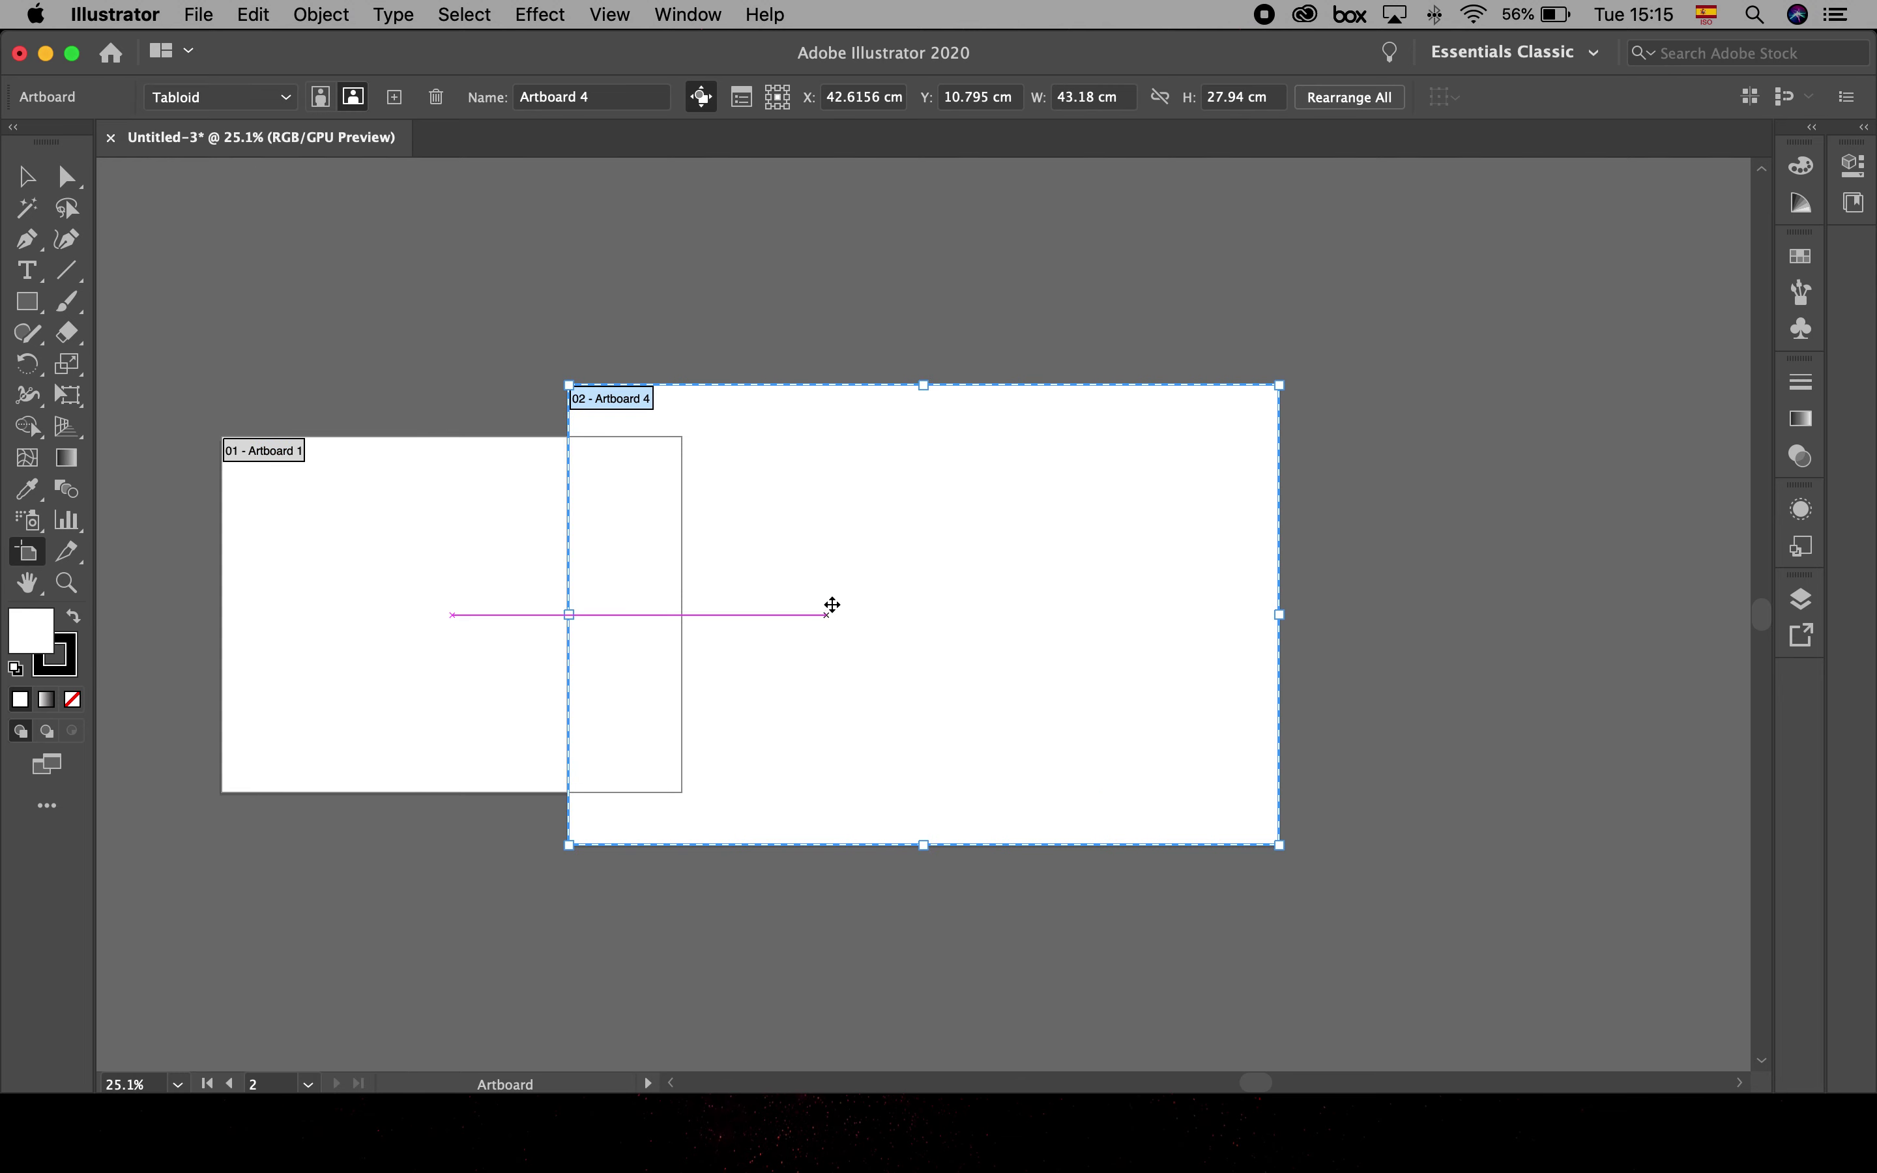
left_click_drag(831, 604, 995, 604)
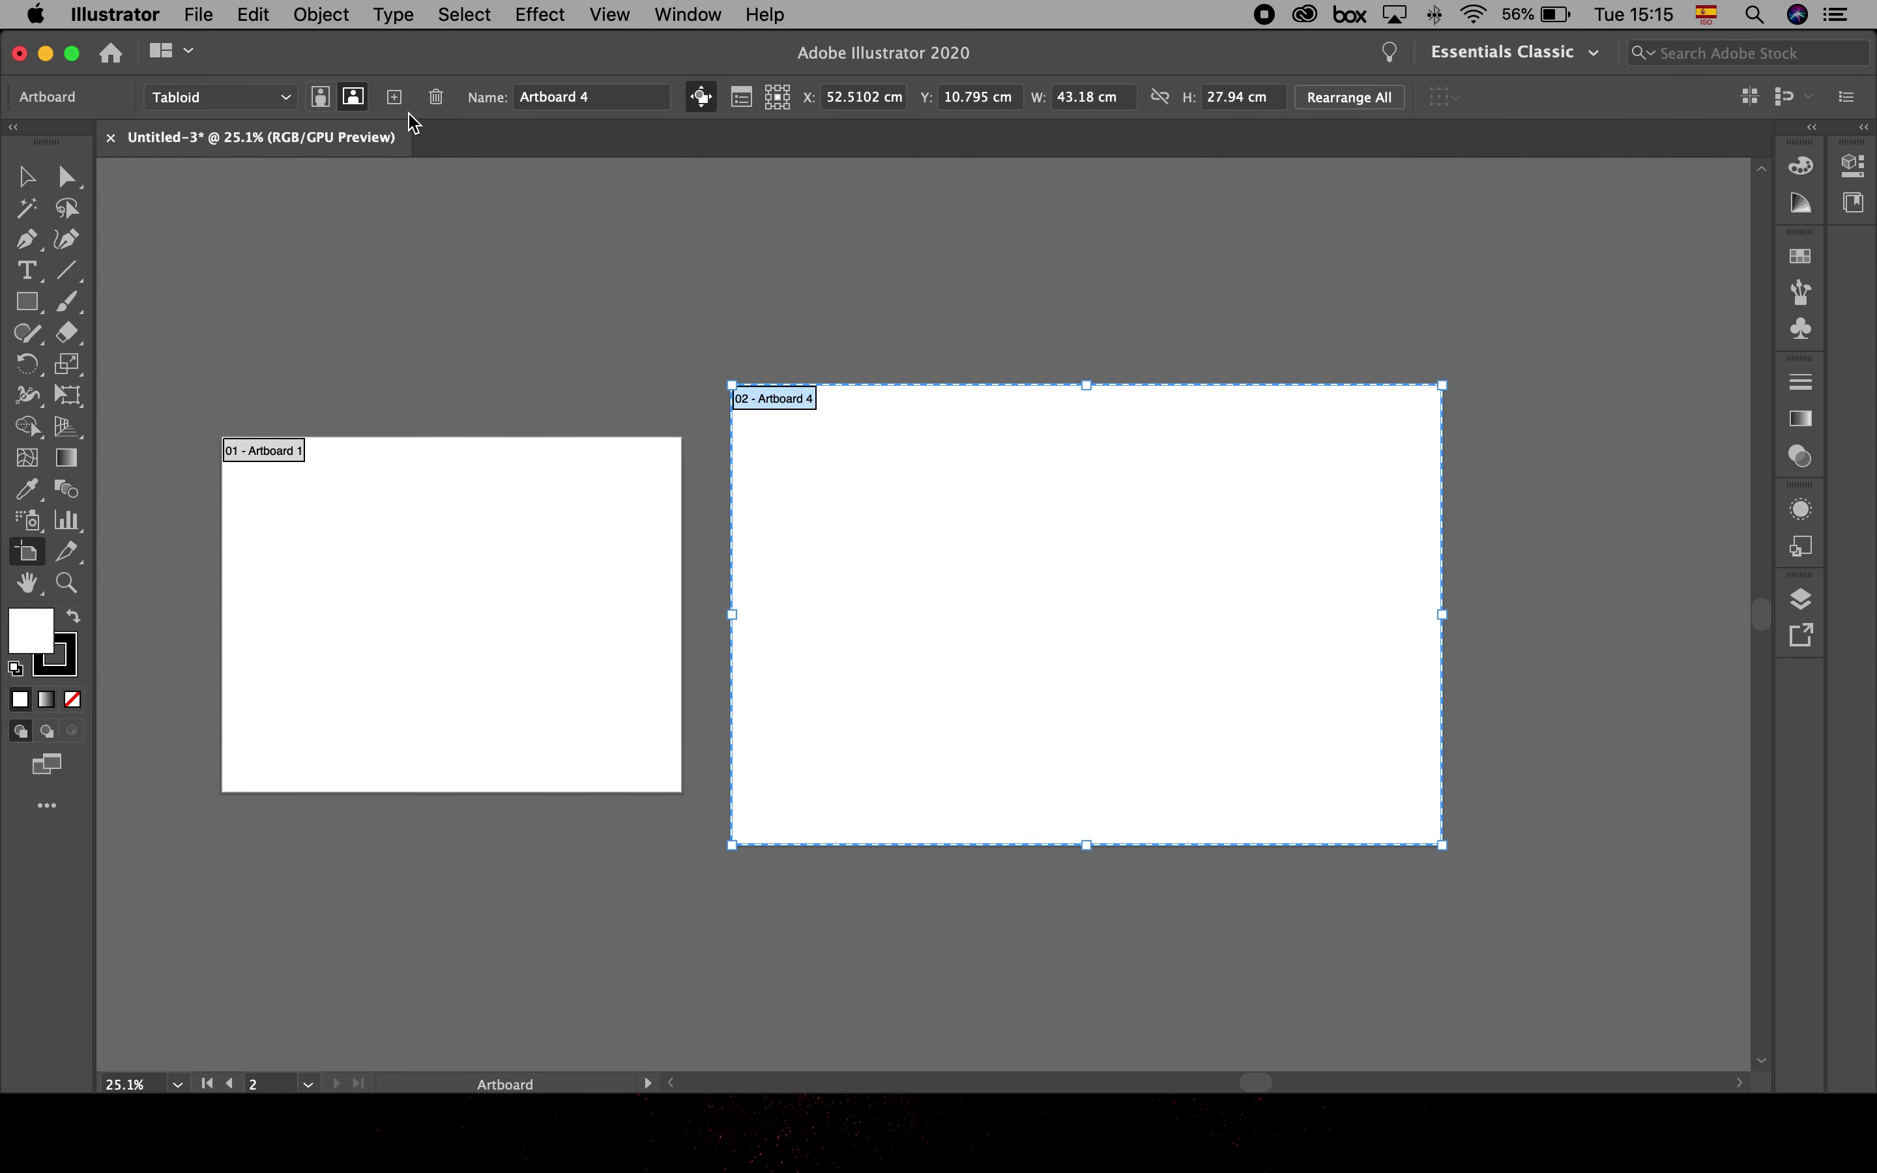
- Switch the Tabloid artboard to portrait orientation, move it closer to Artboard 1 and leave artboard editing
left_click(322, 98)
left_click_drag(1077, 449, 974, 435)
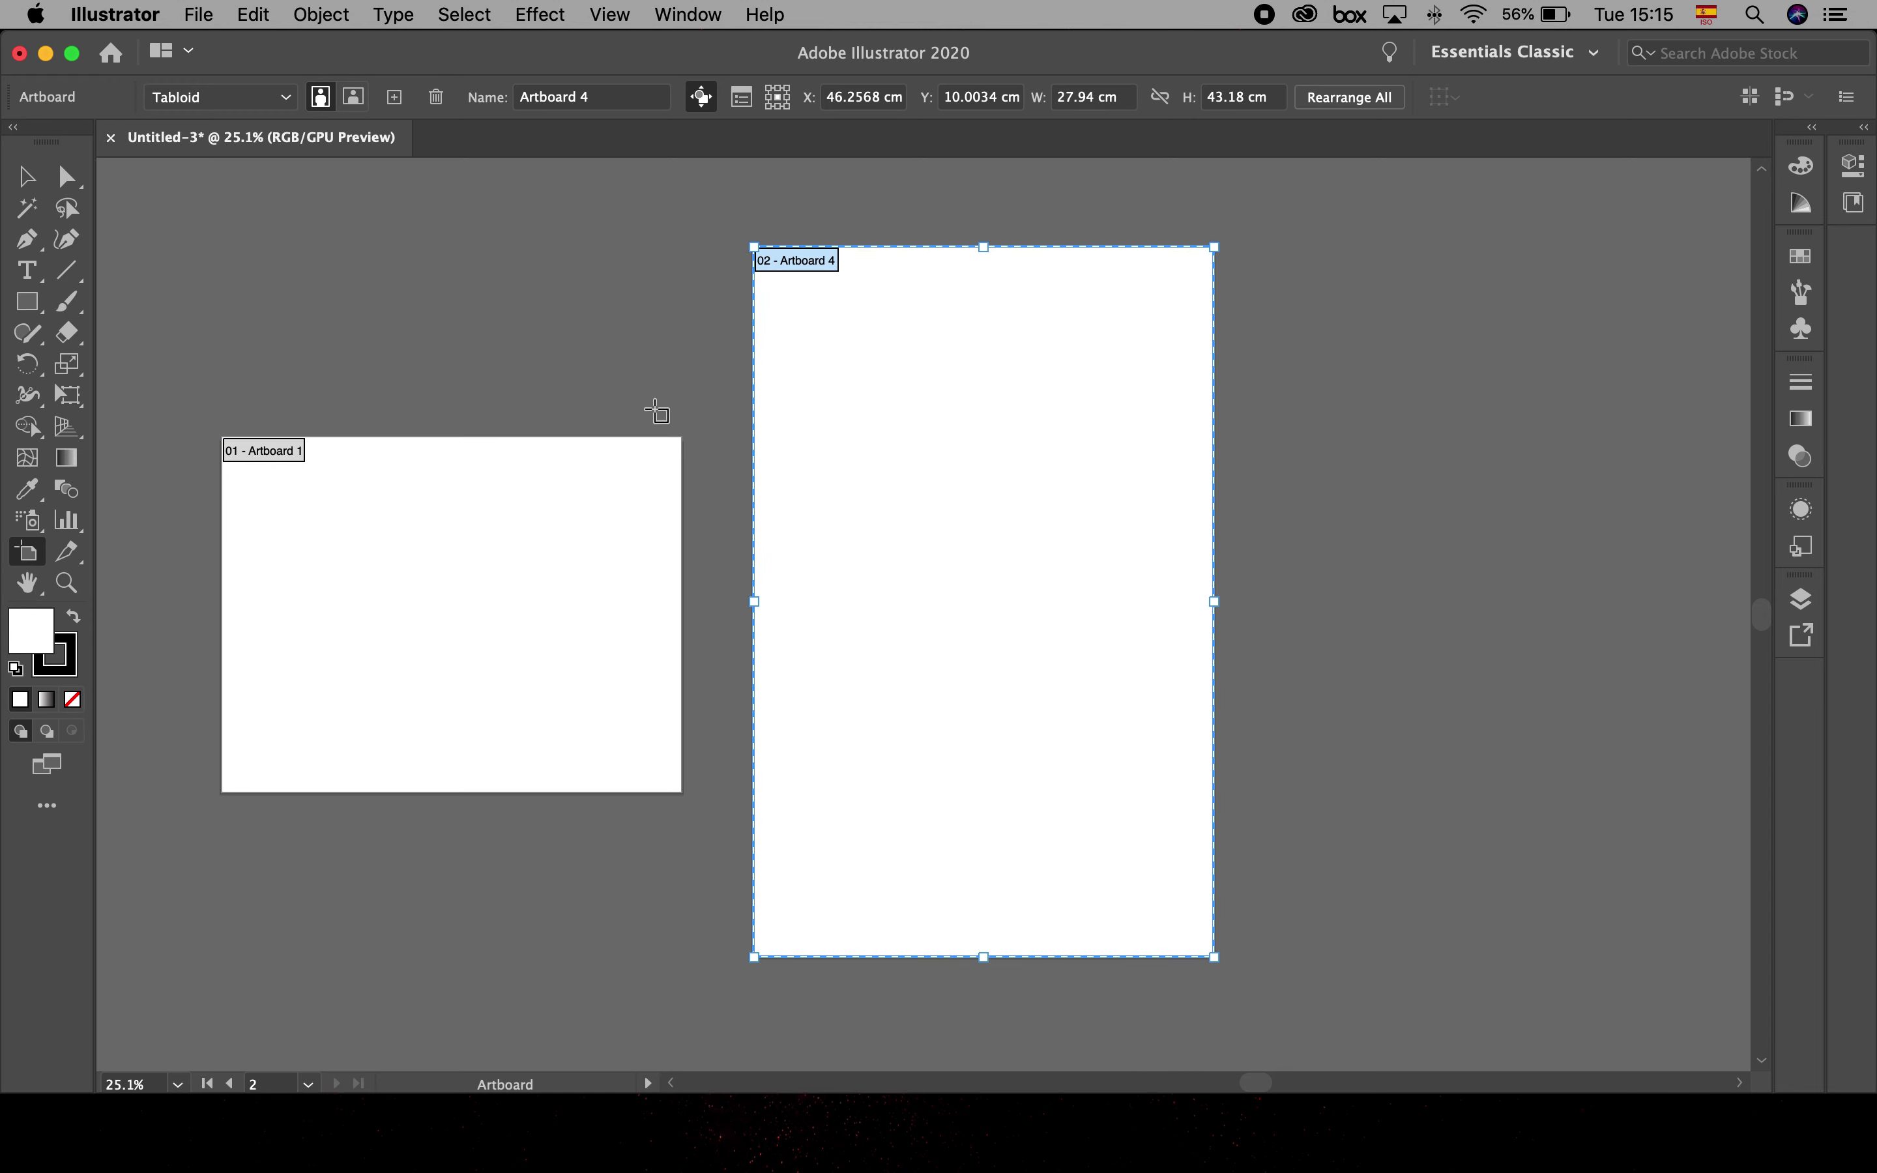
left_click(27, 178)
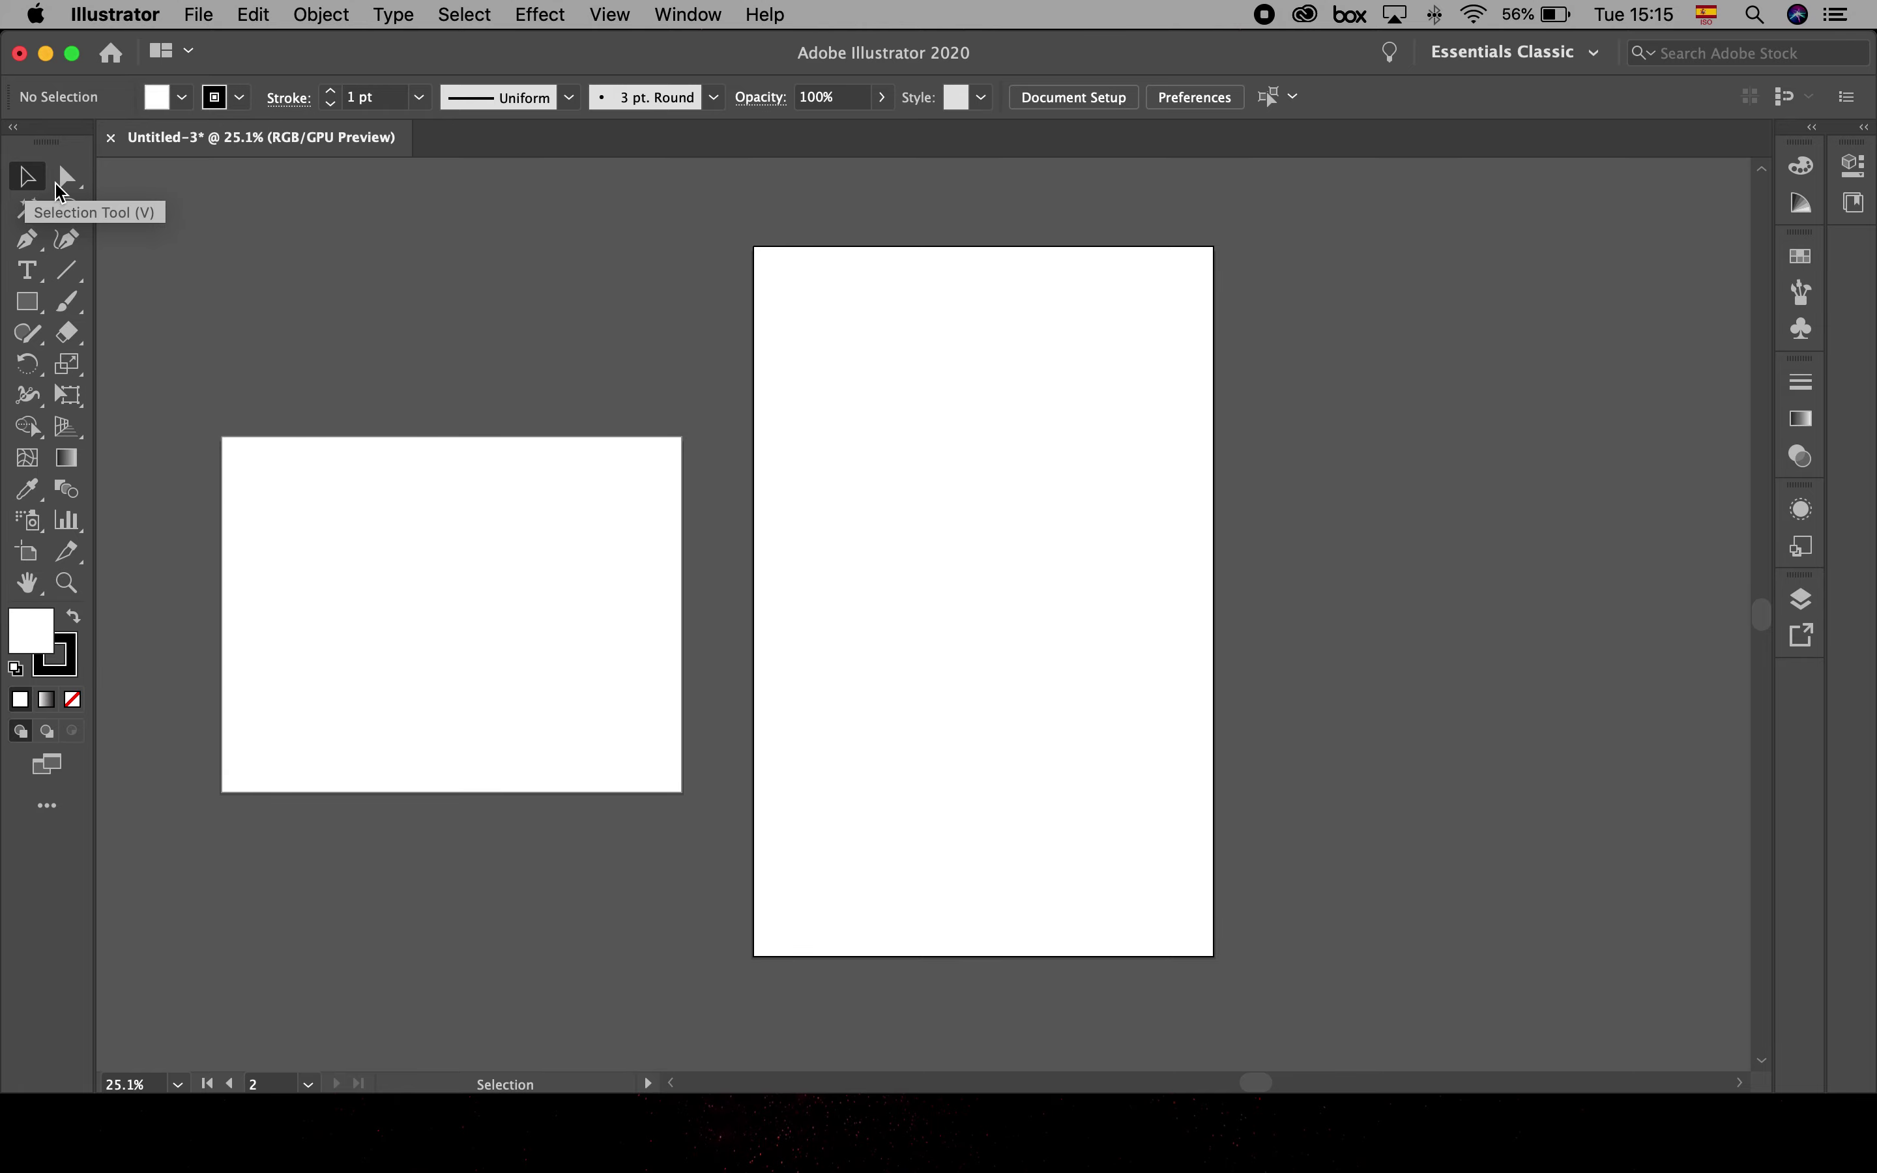
- Display the document's artboard list and make it narrower beside the portrait Tabloid artboard
left_click(669, 9)
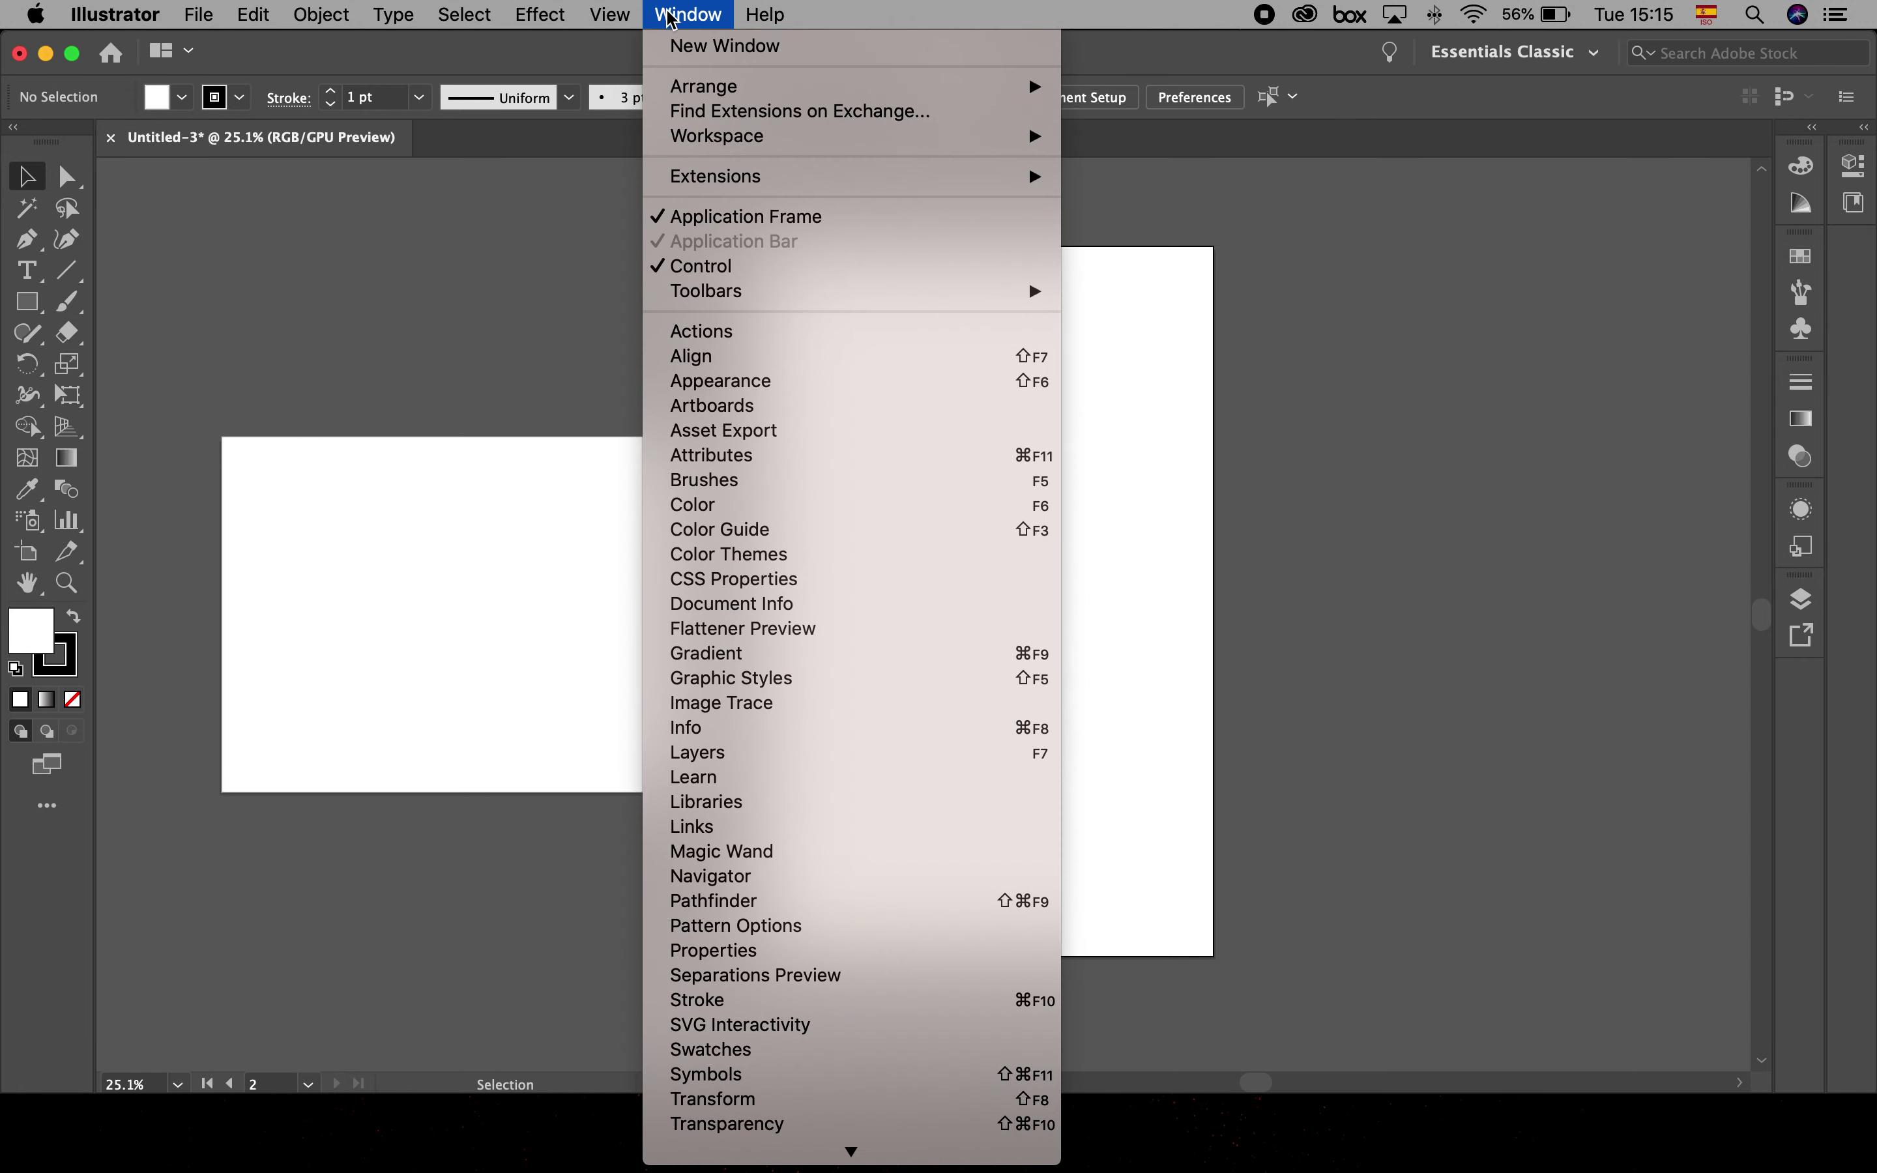
left_click(702, 407)
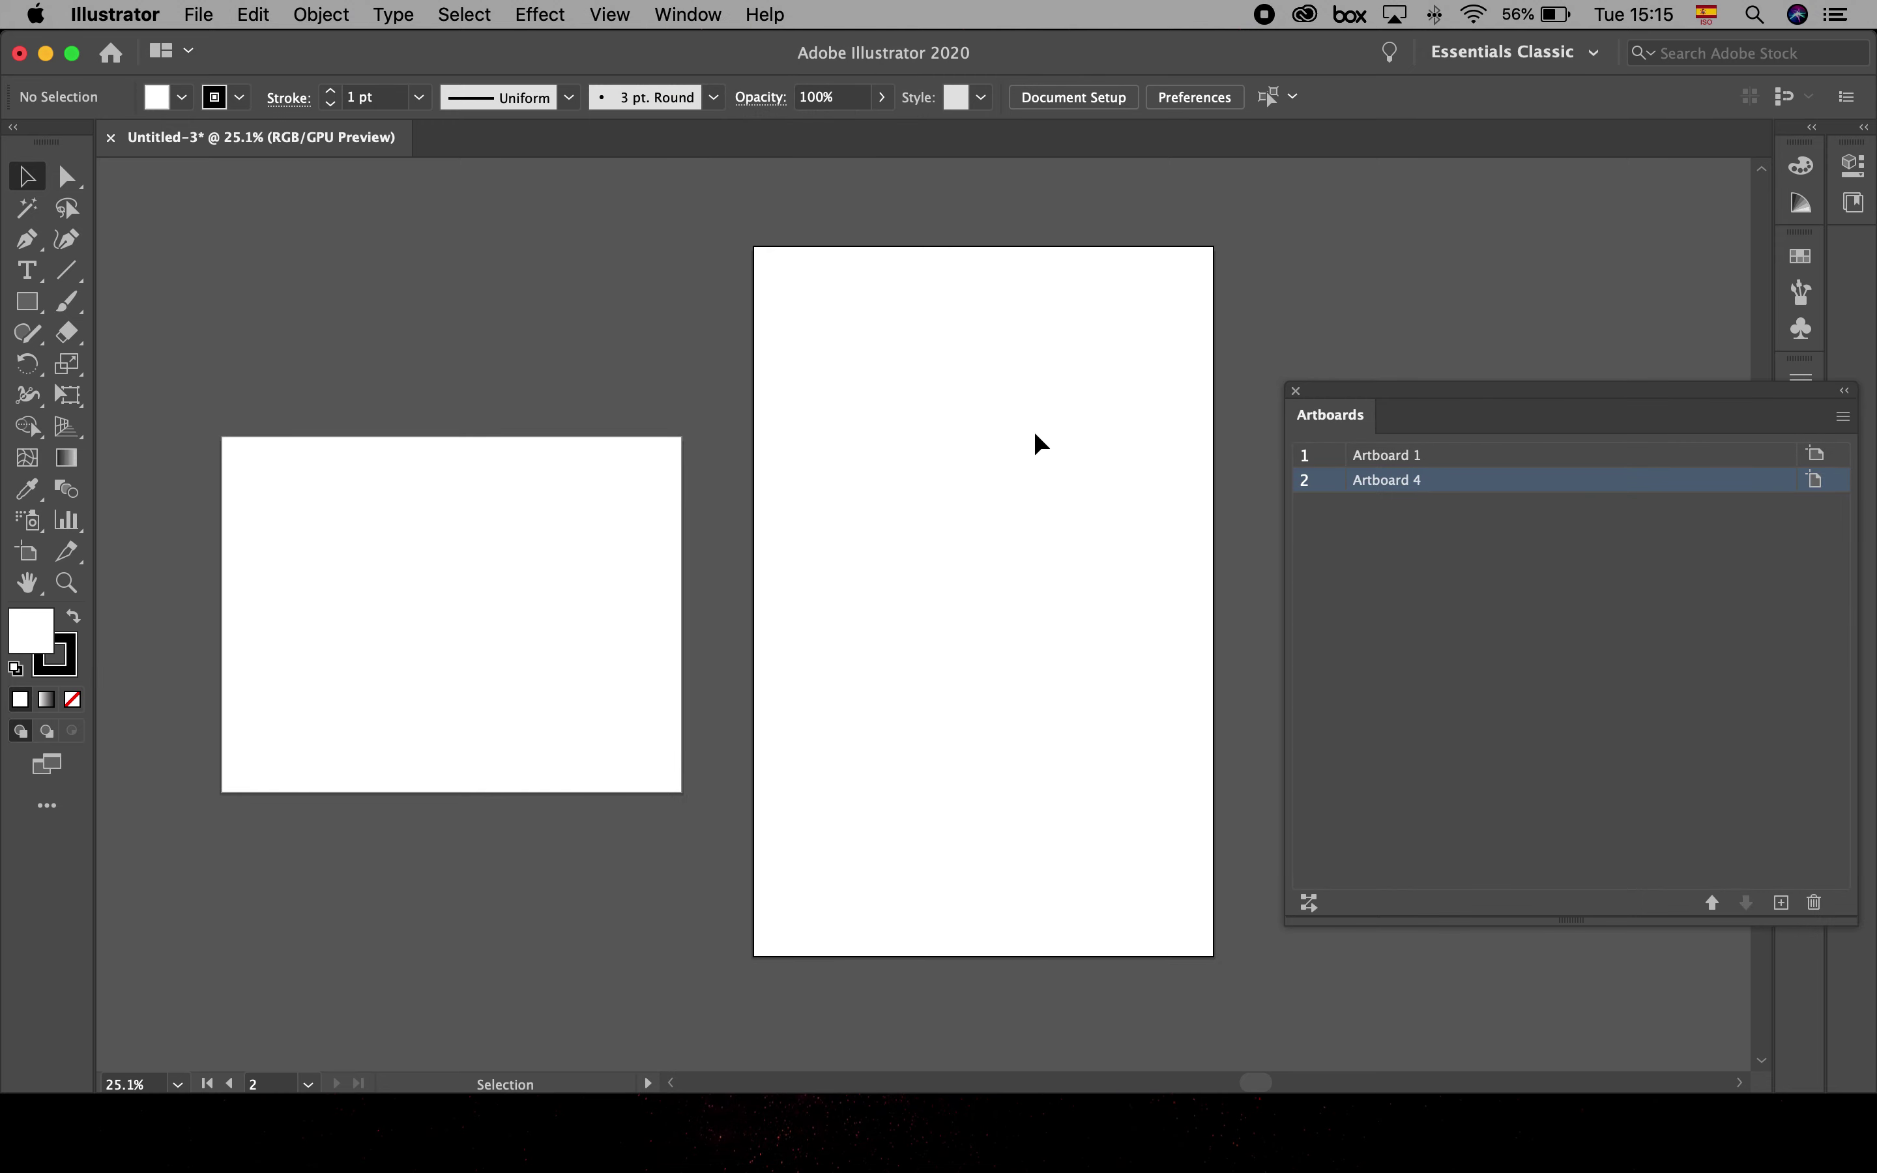
left_click_drag(1396, 392, 1339, 342)
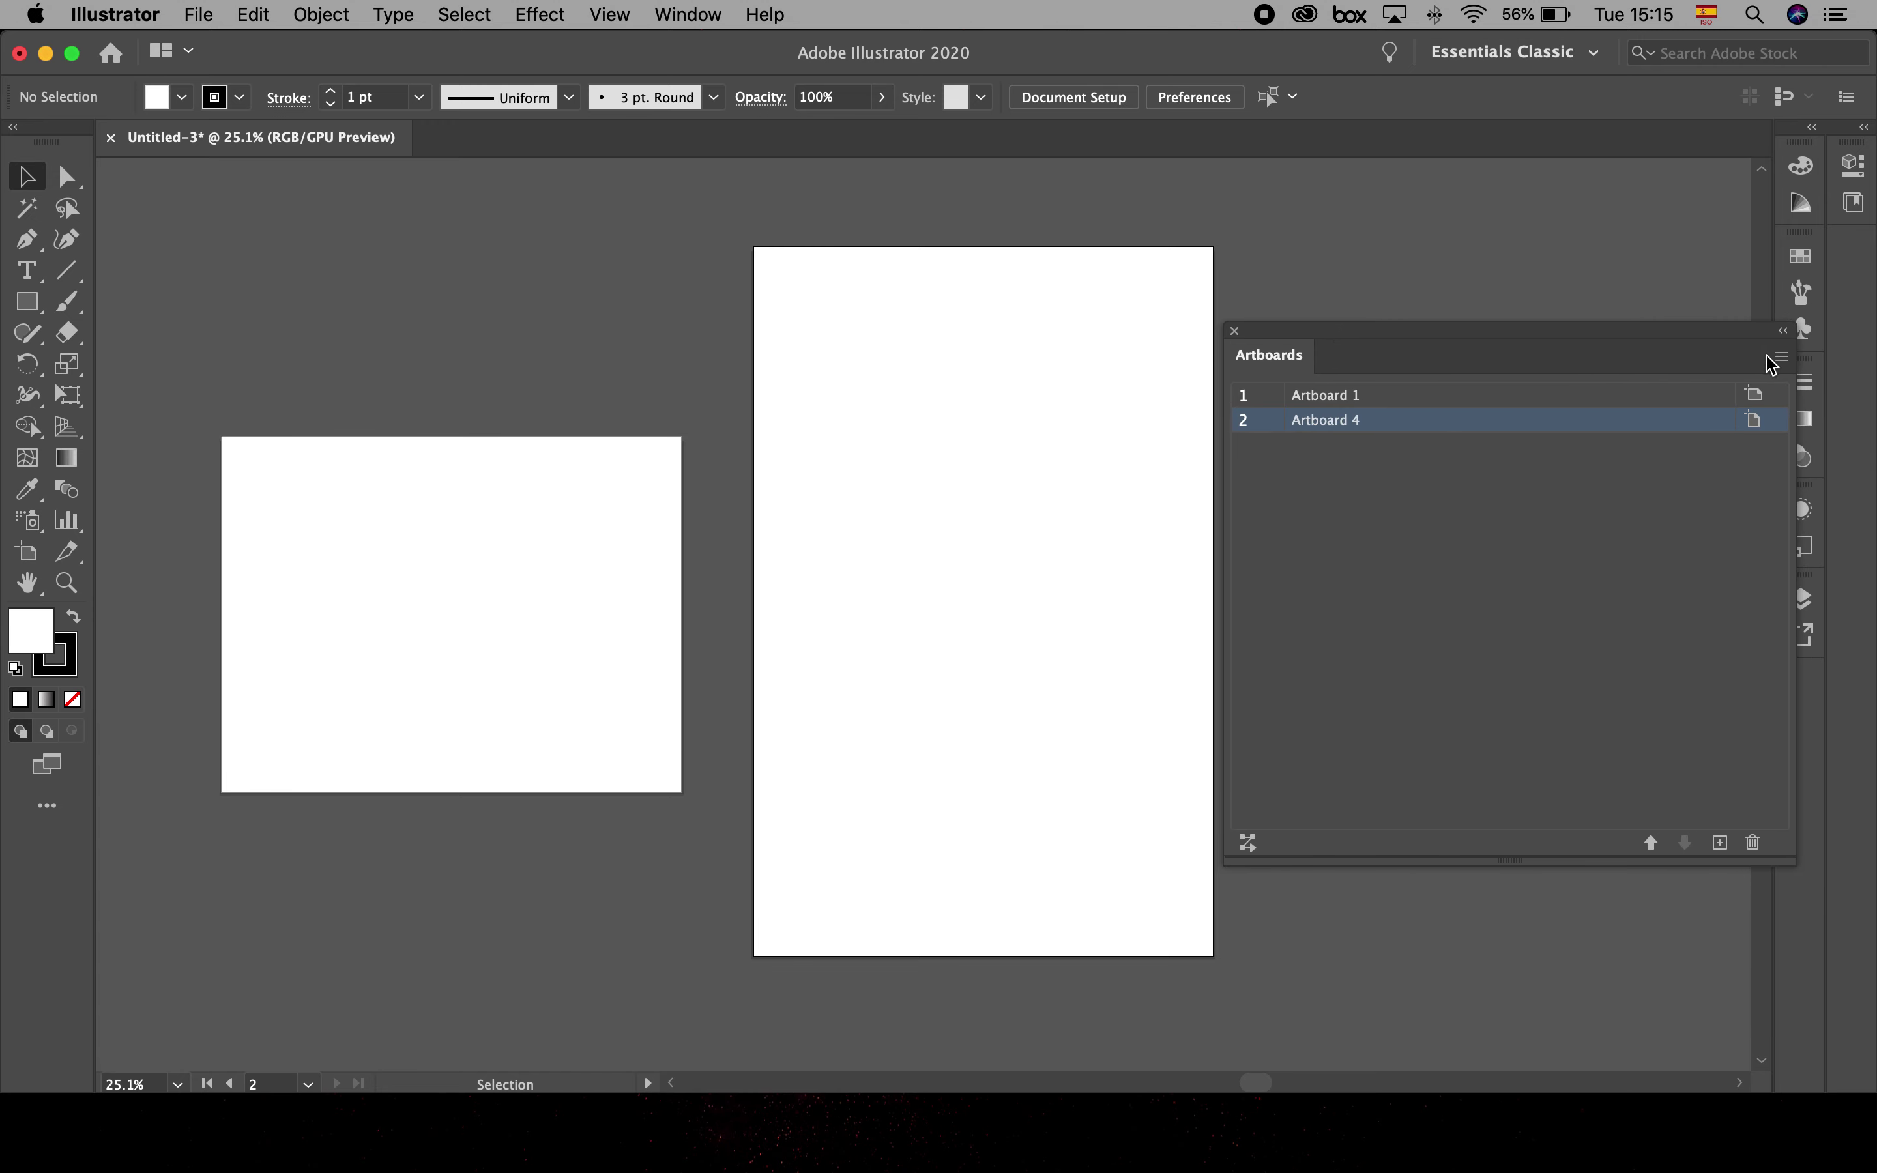
left_click_drag(1792, 358, 1478, 314)
- Add two more portrait Tabloid artboards through the artboard list
left_click(1522, 356)
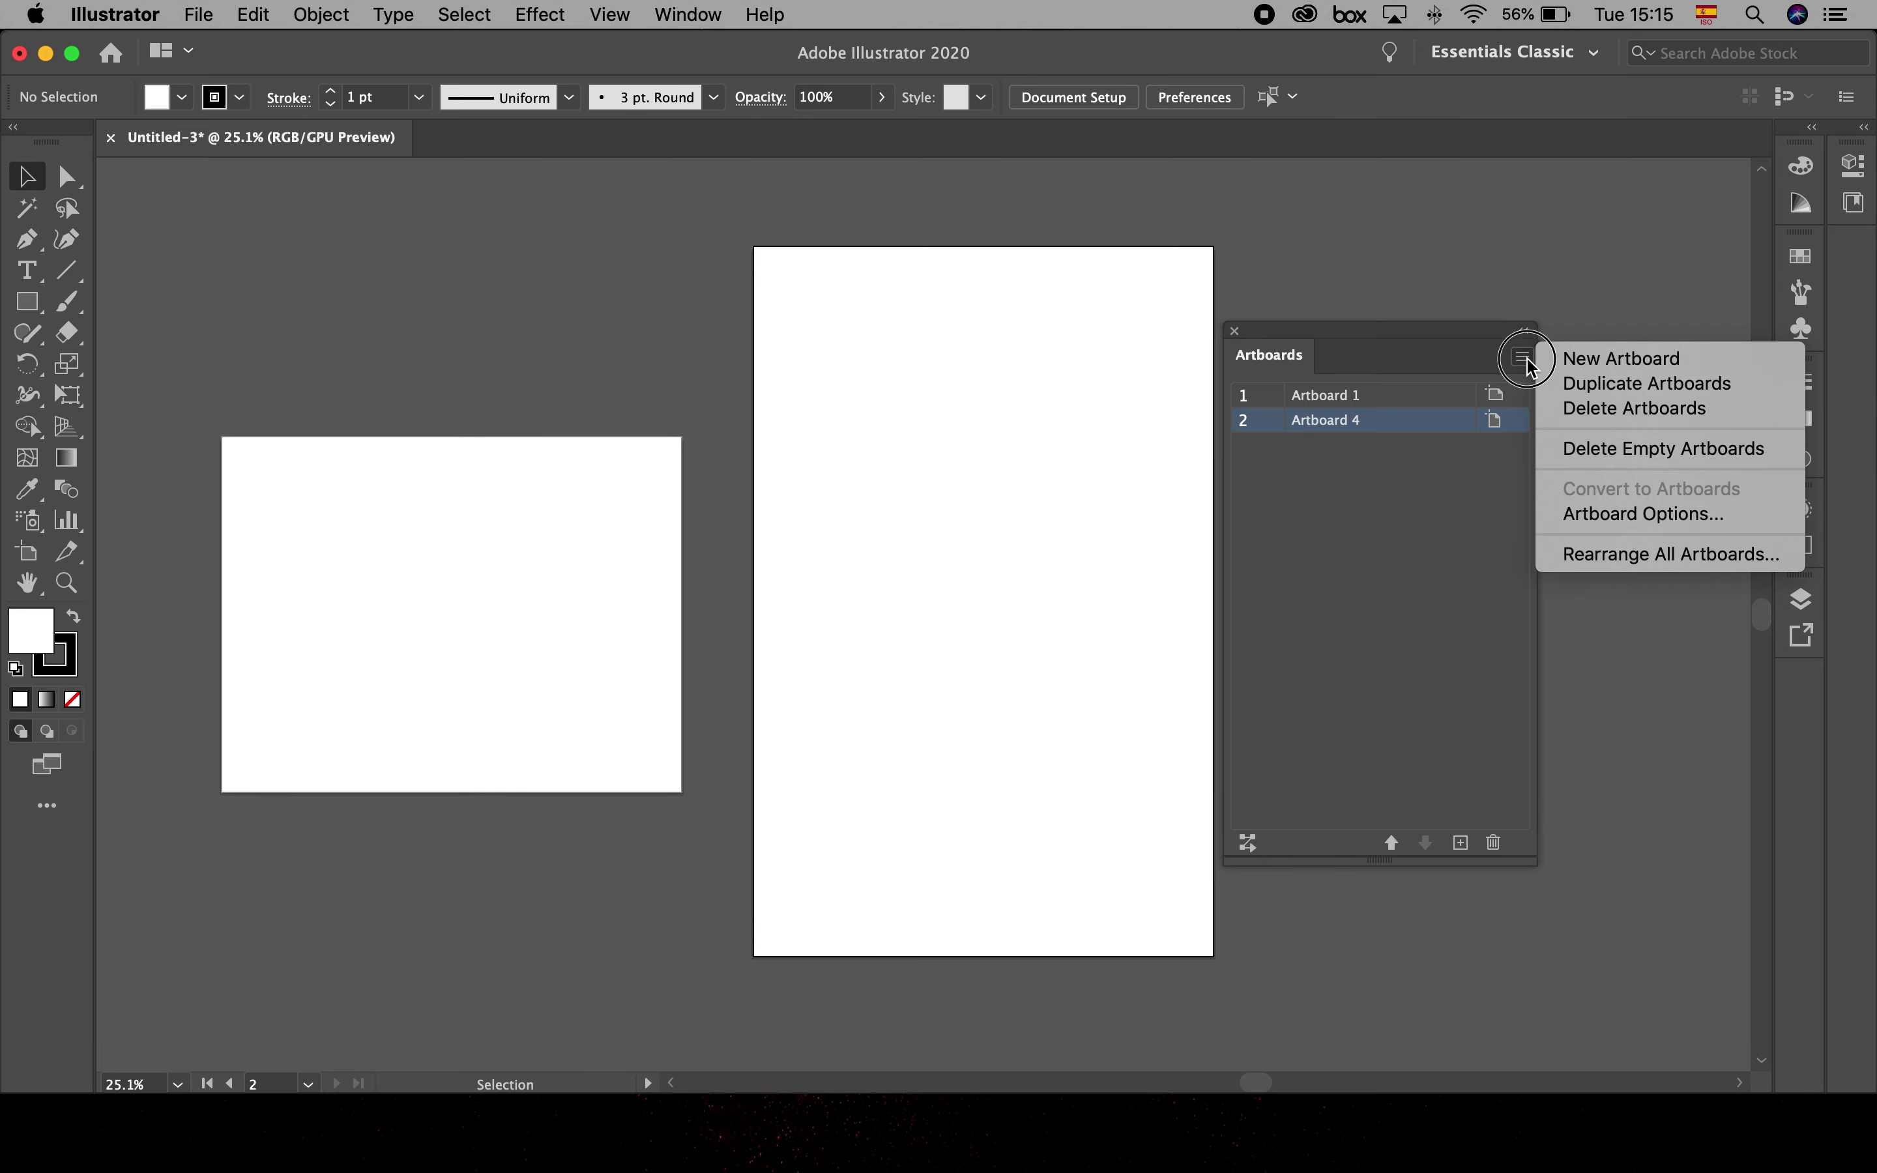
left_click(1592, 360)
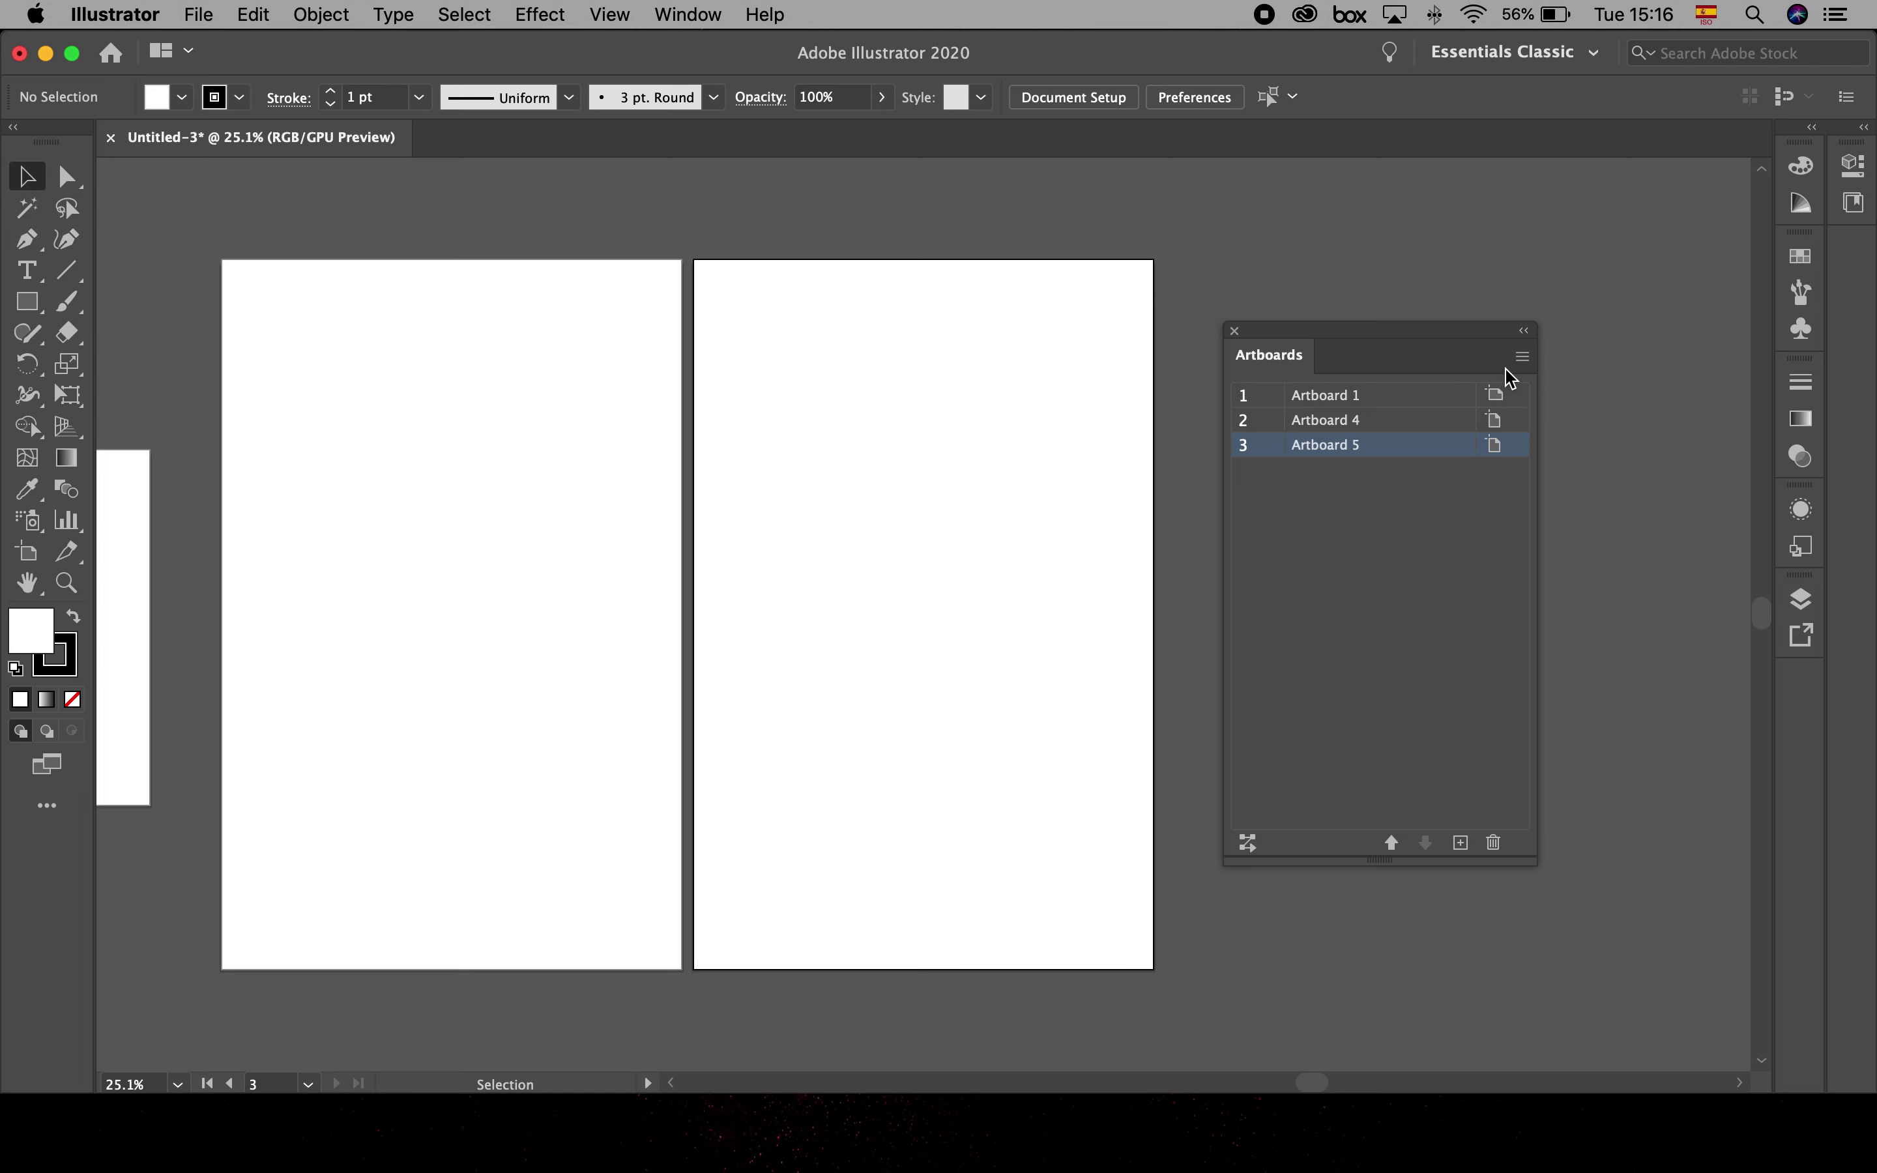
left_click(1460, 844)
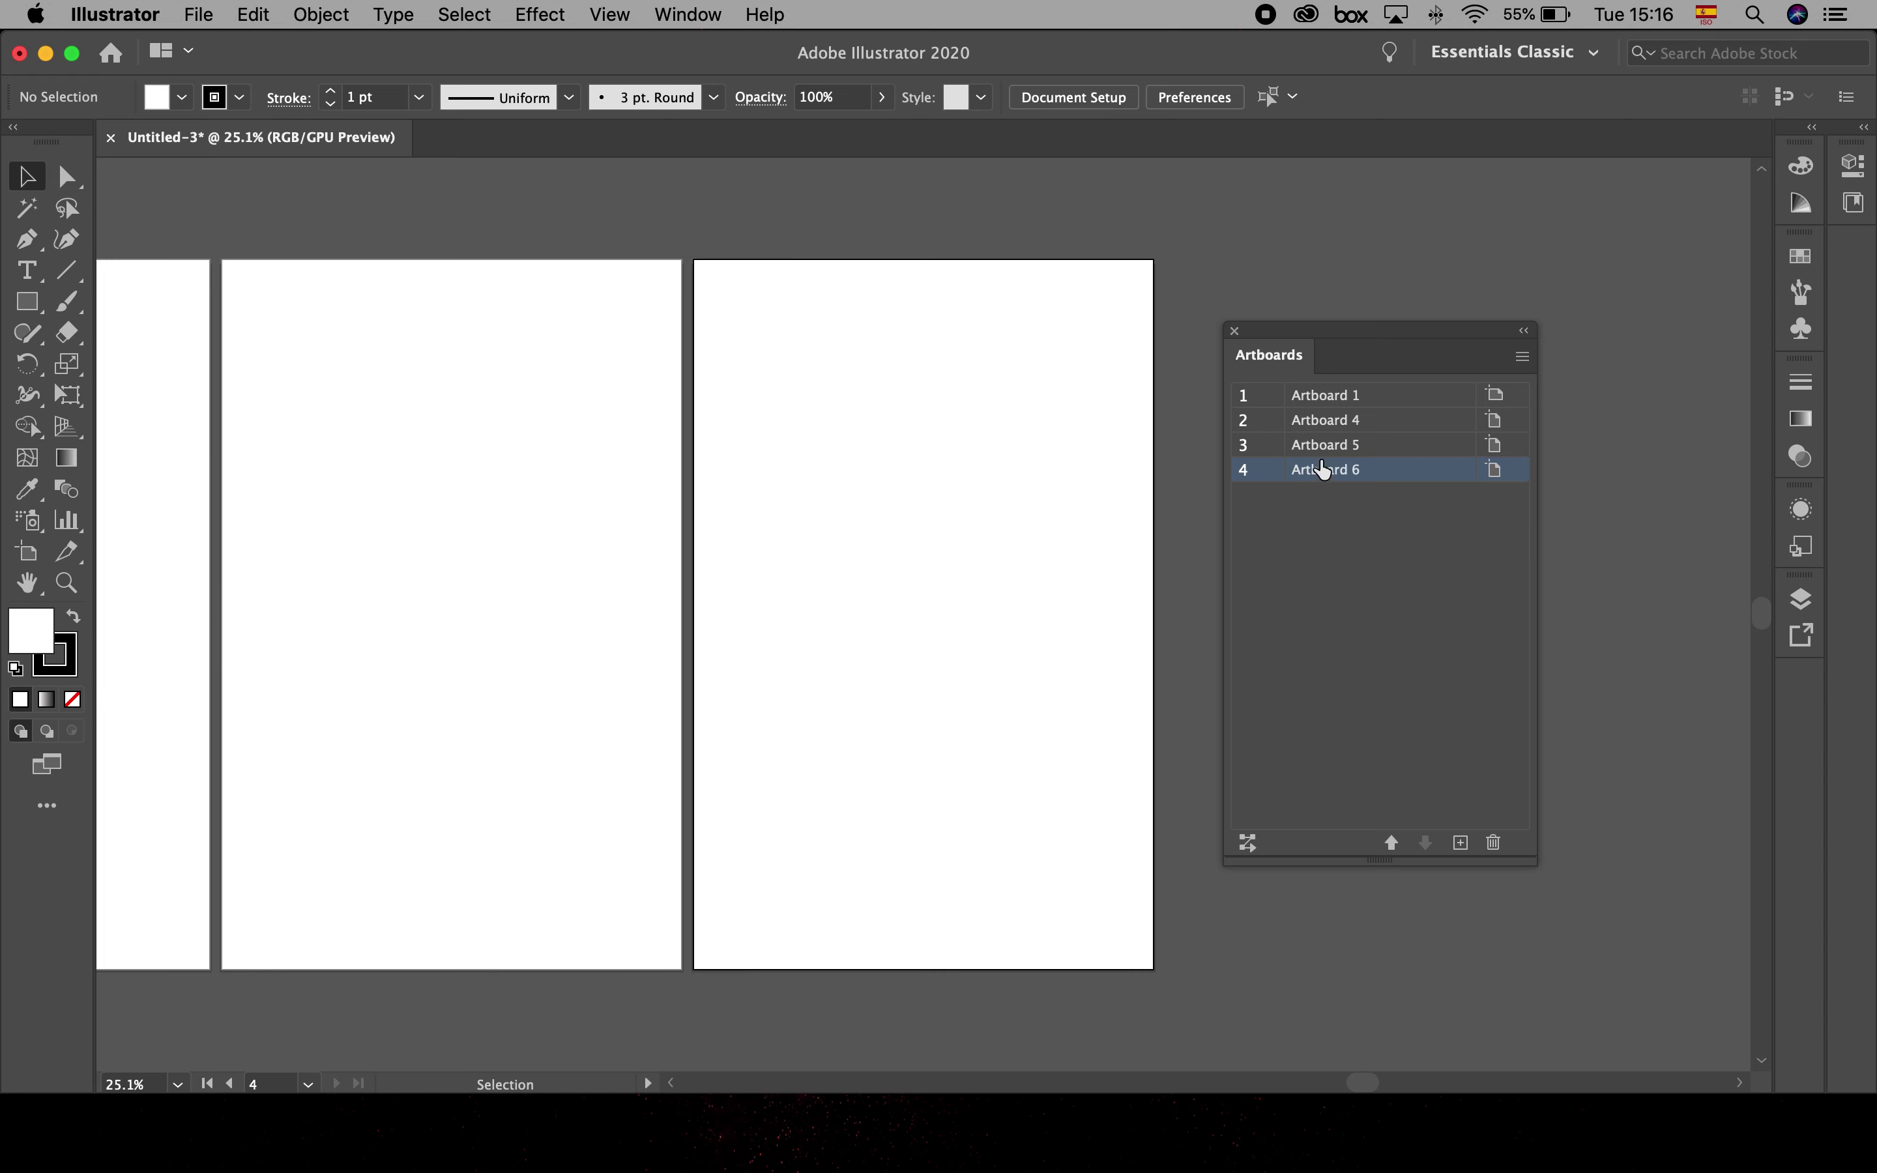
- Delete Artboard 1 and Artboard 6 through the artboard list, and move the list clear of the remaining artboards
left_click(1322, 395)
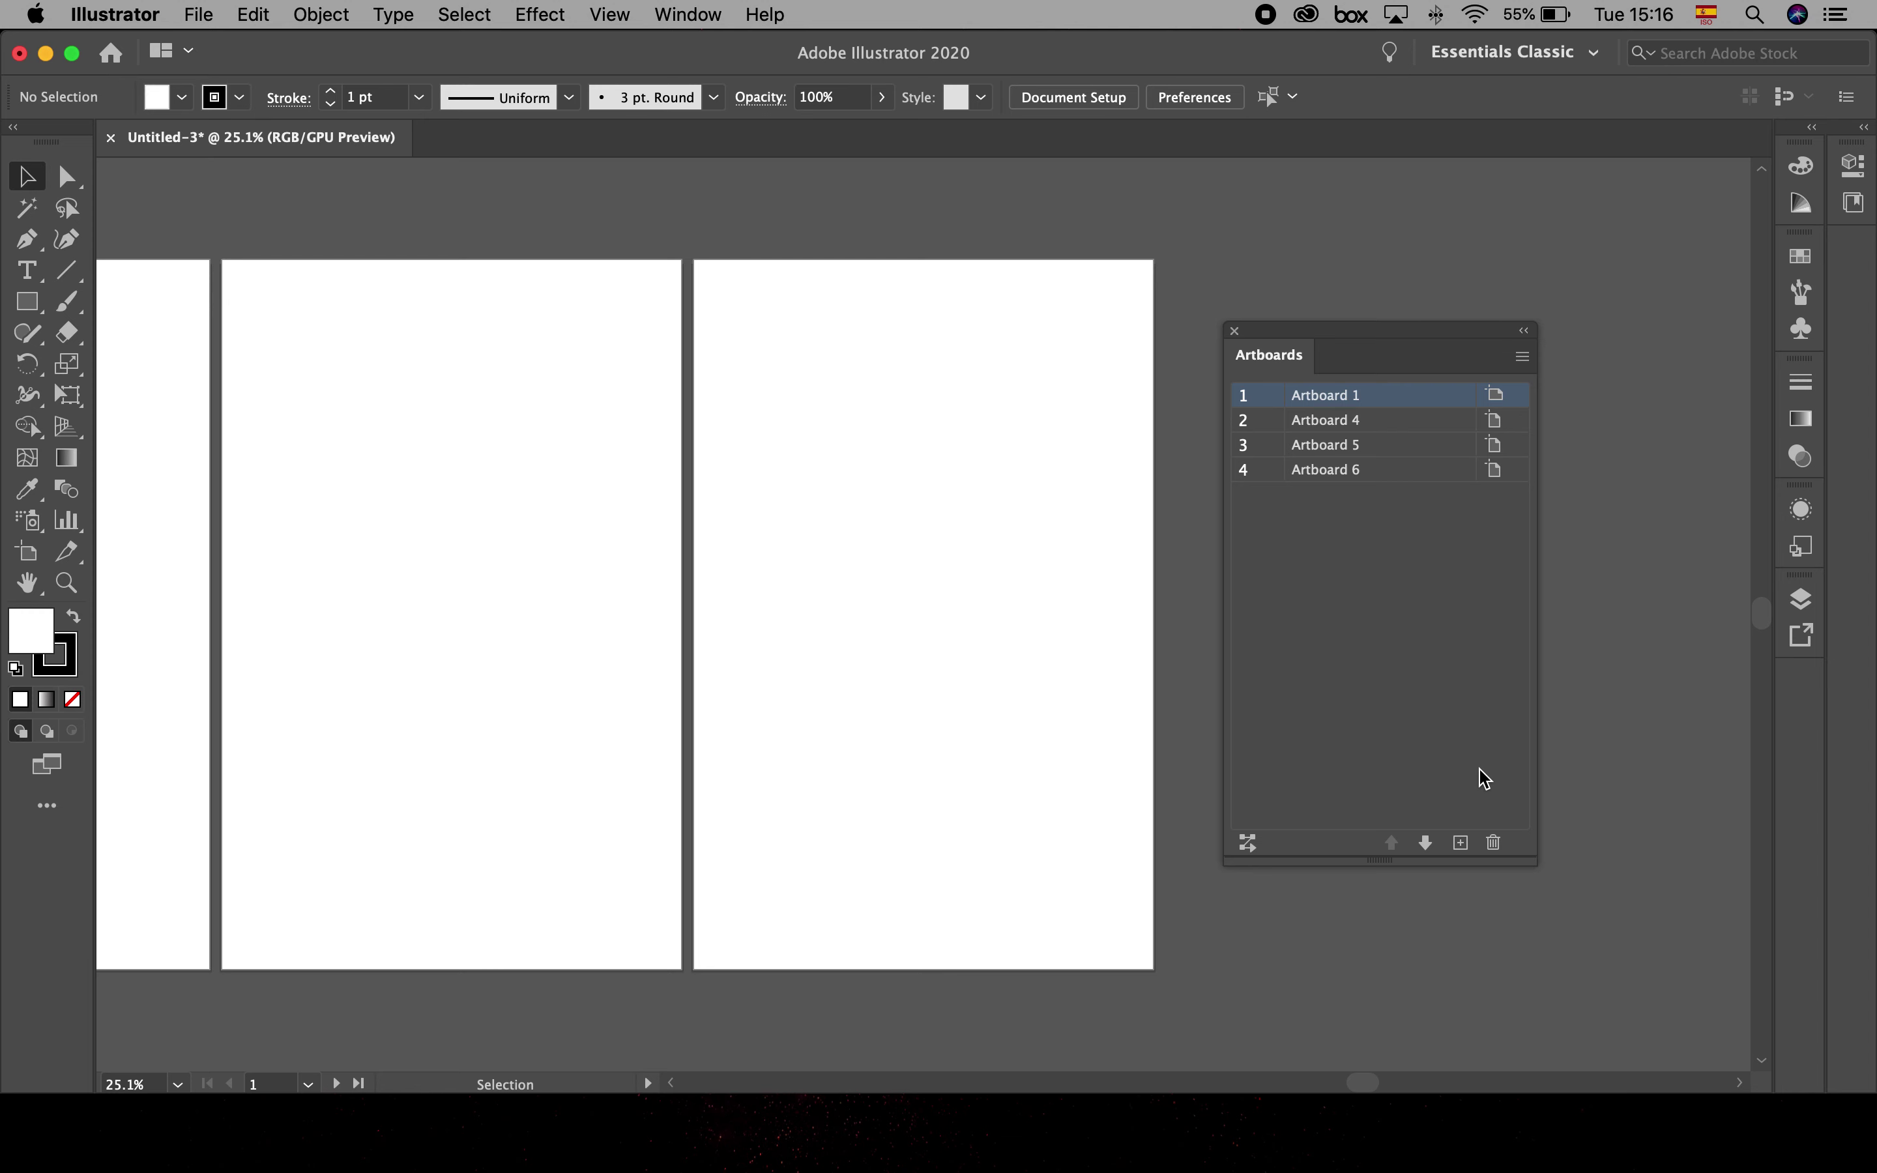
left_click(1495, 843)
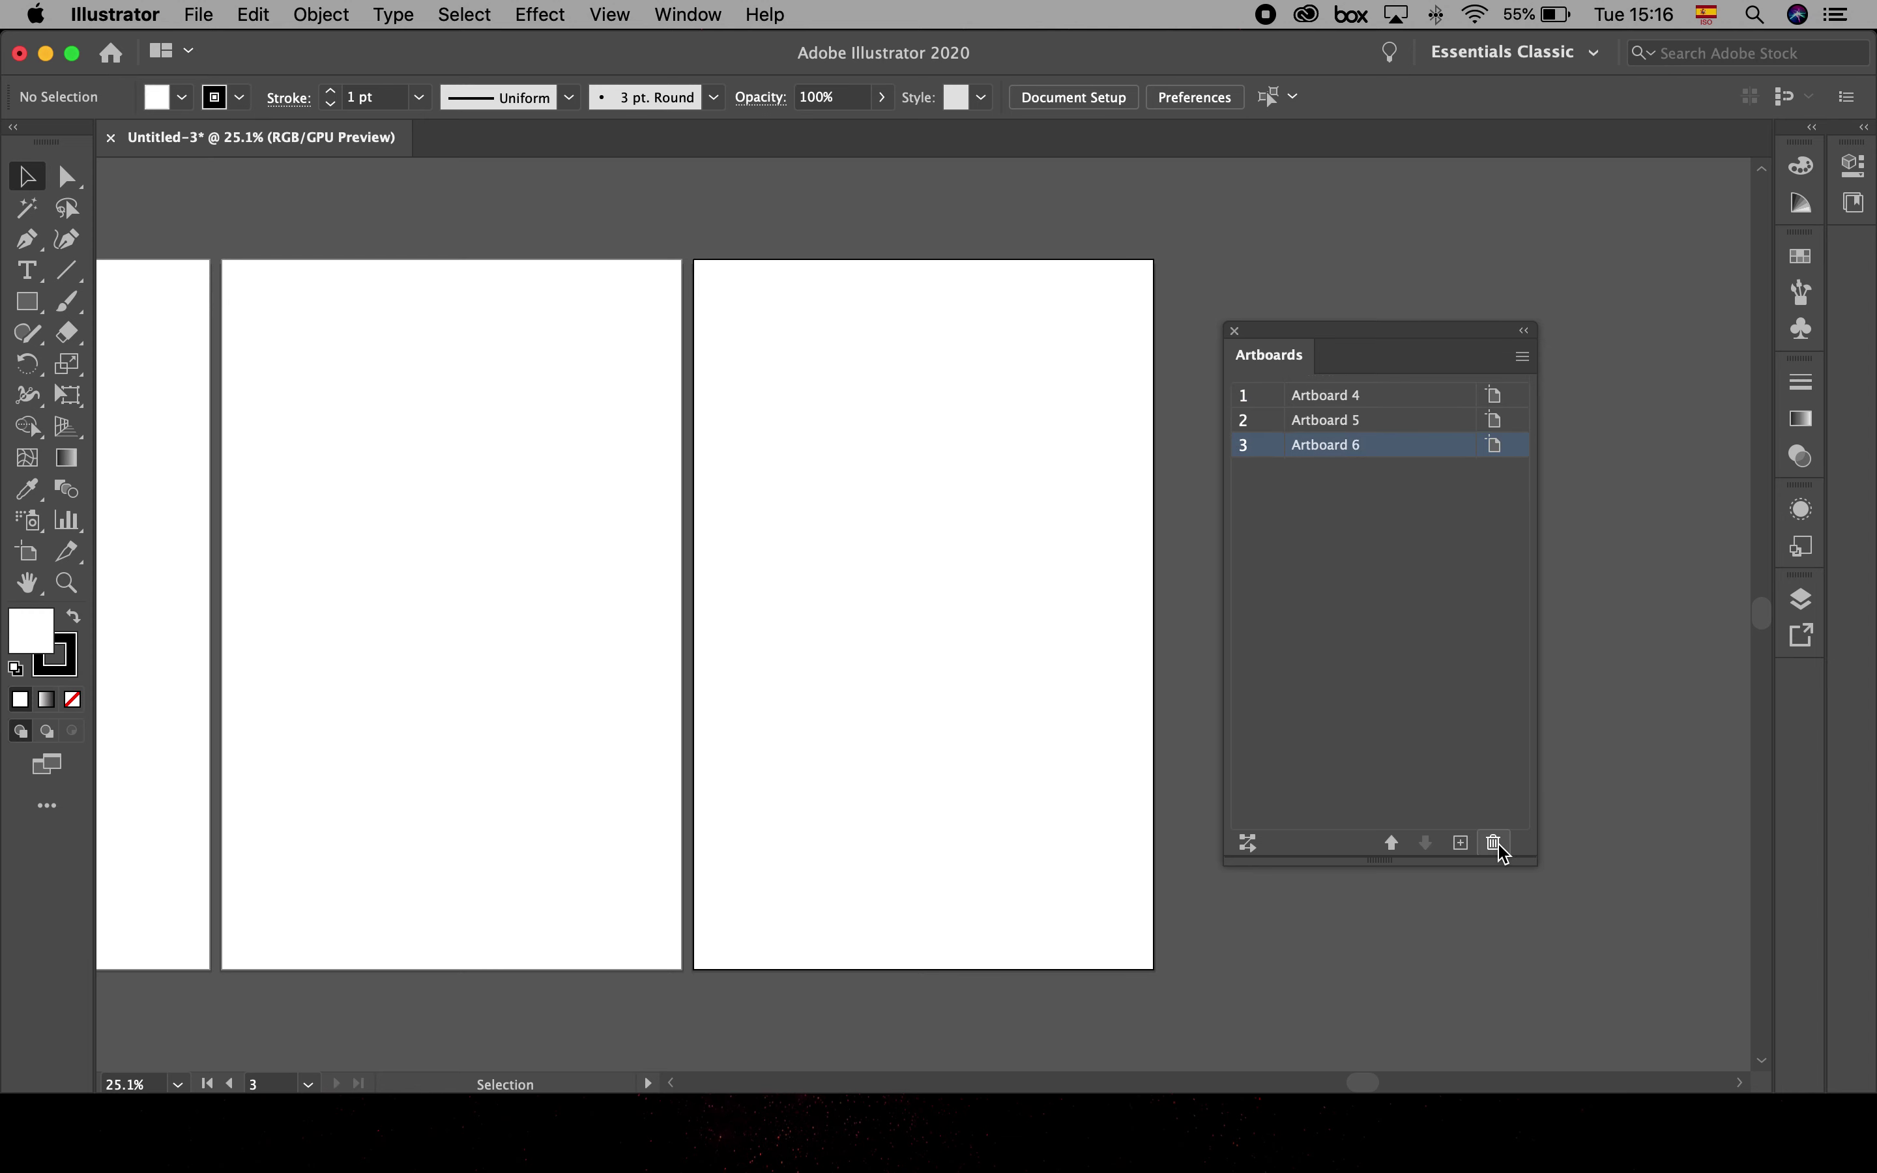
left_click(1523, 358)
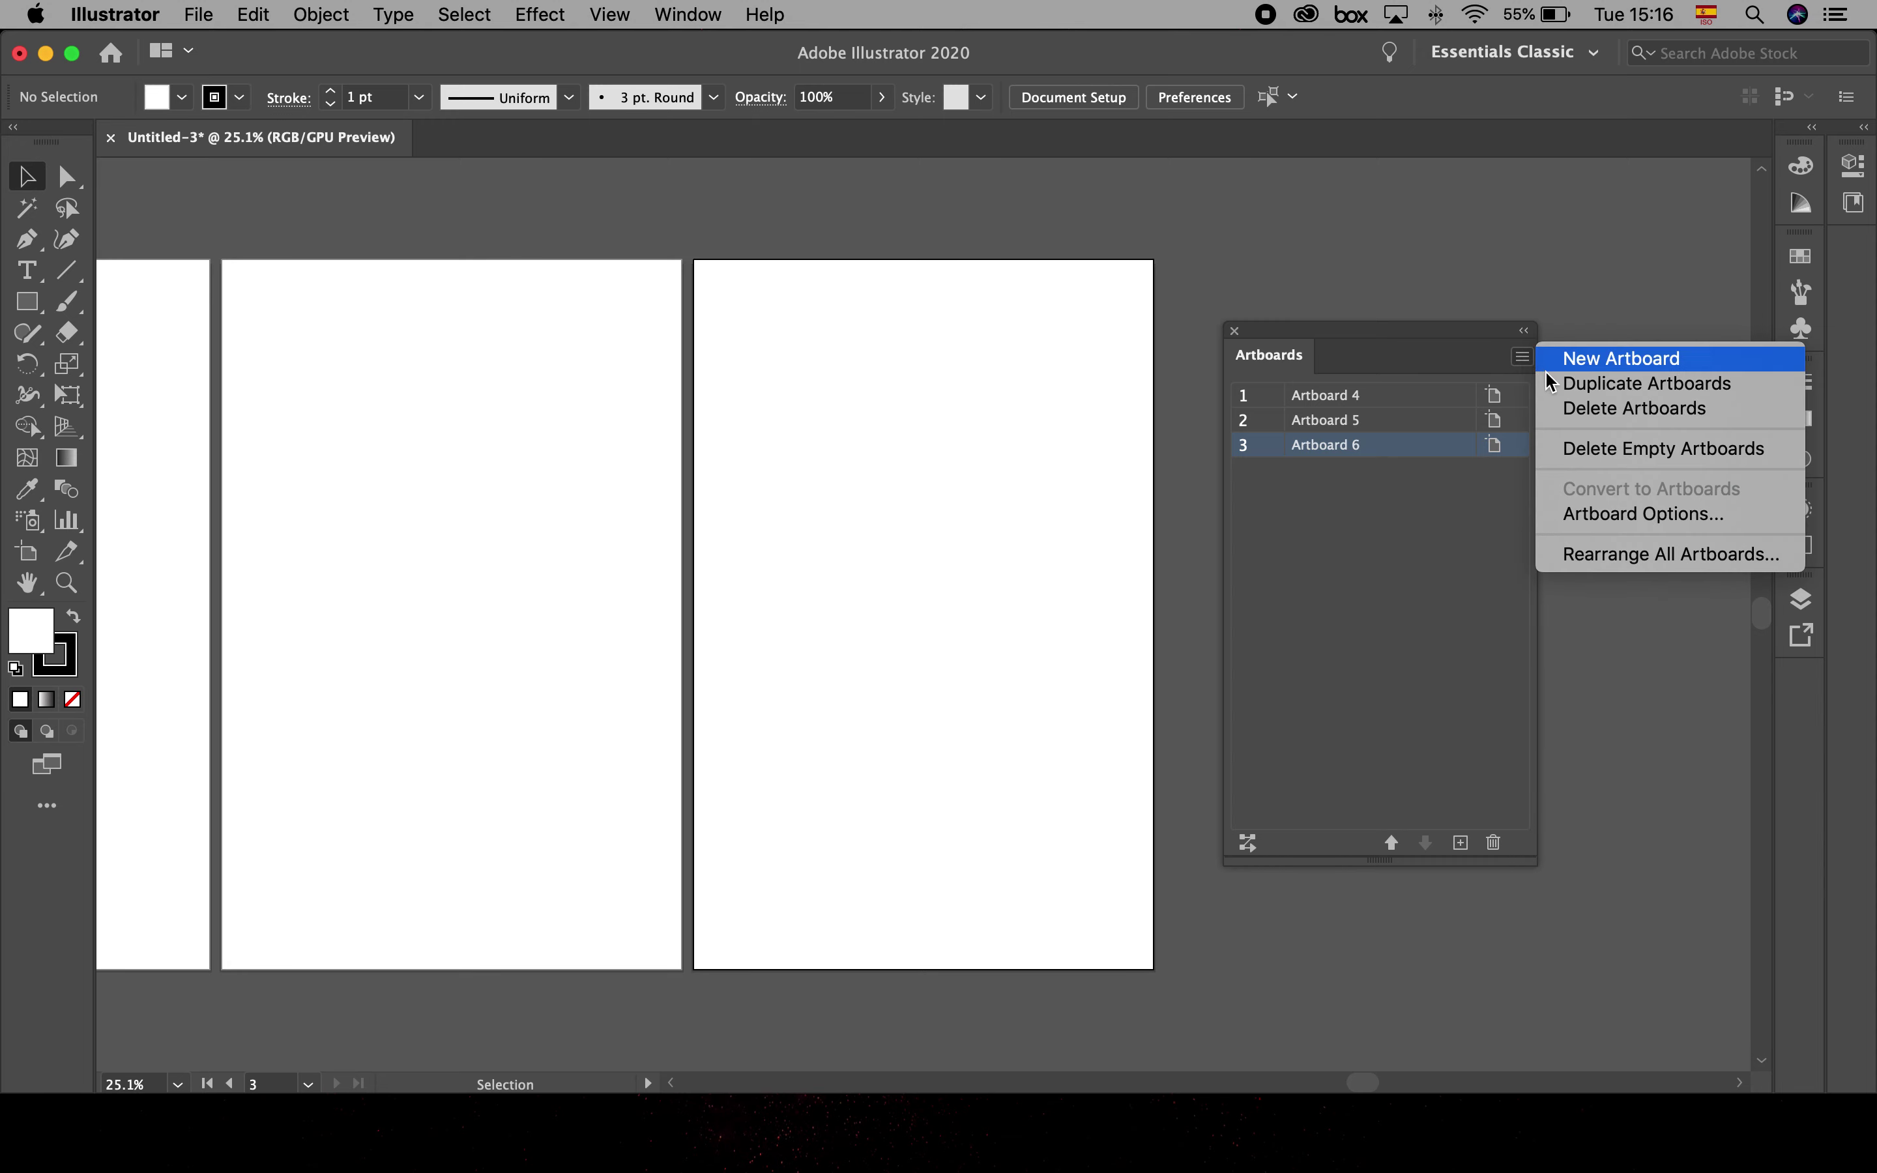
left_click(1577, 420)
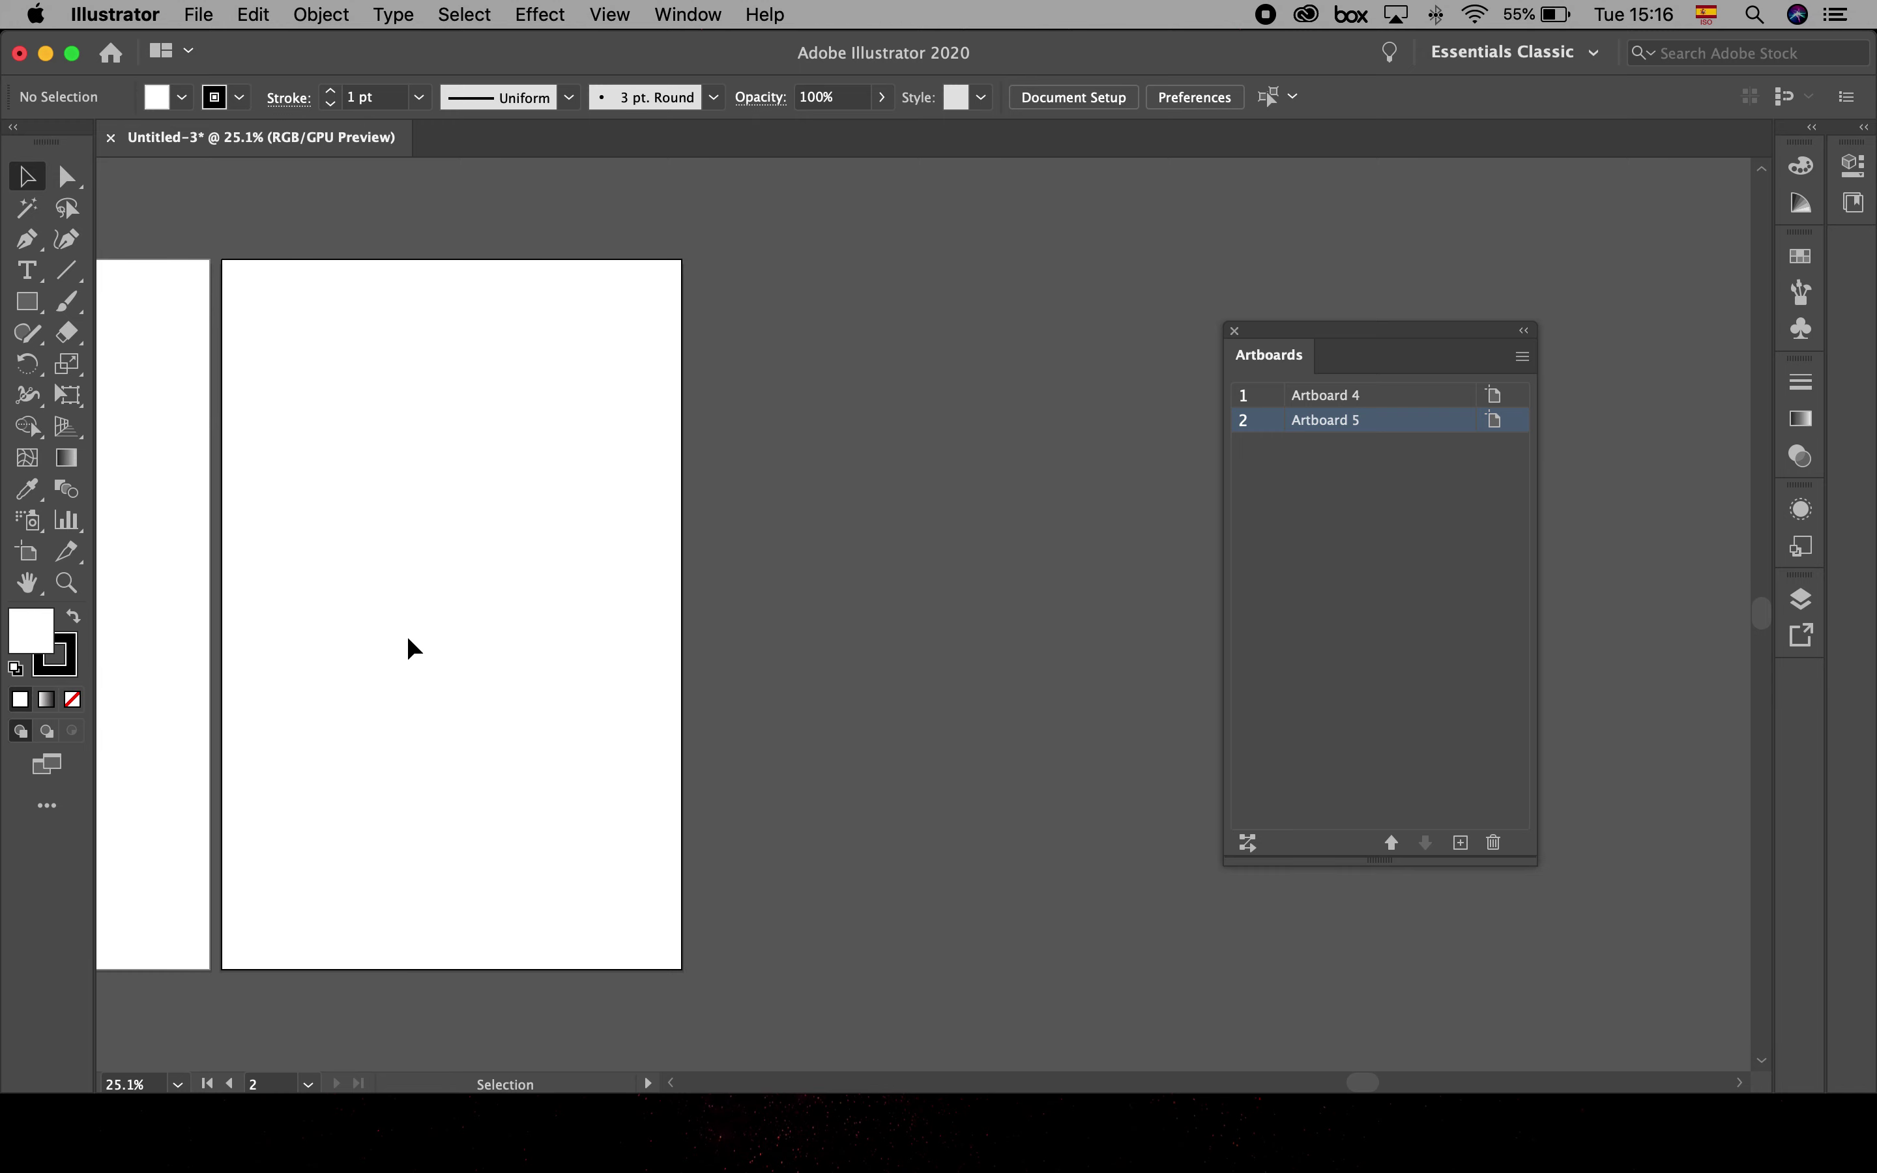
left_click_drag(411, 645, 945, 661)
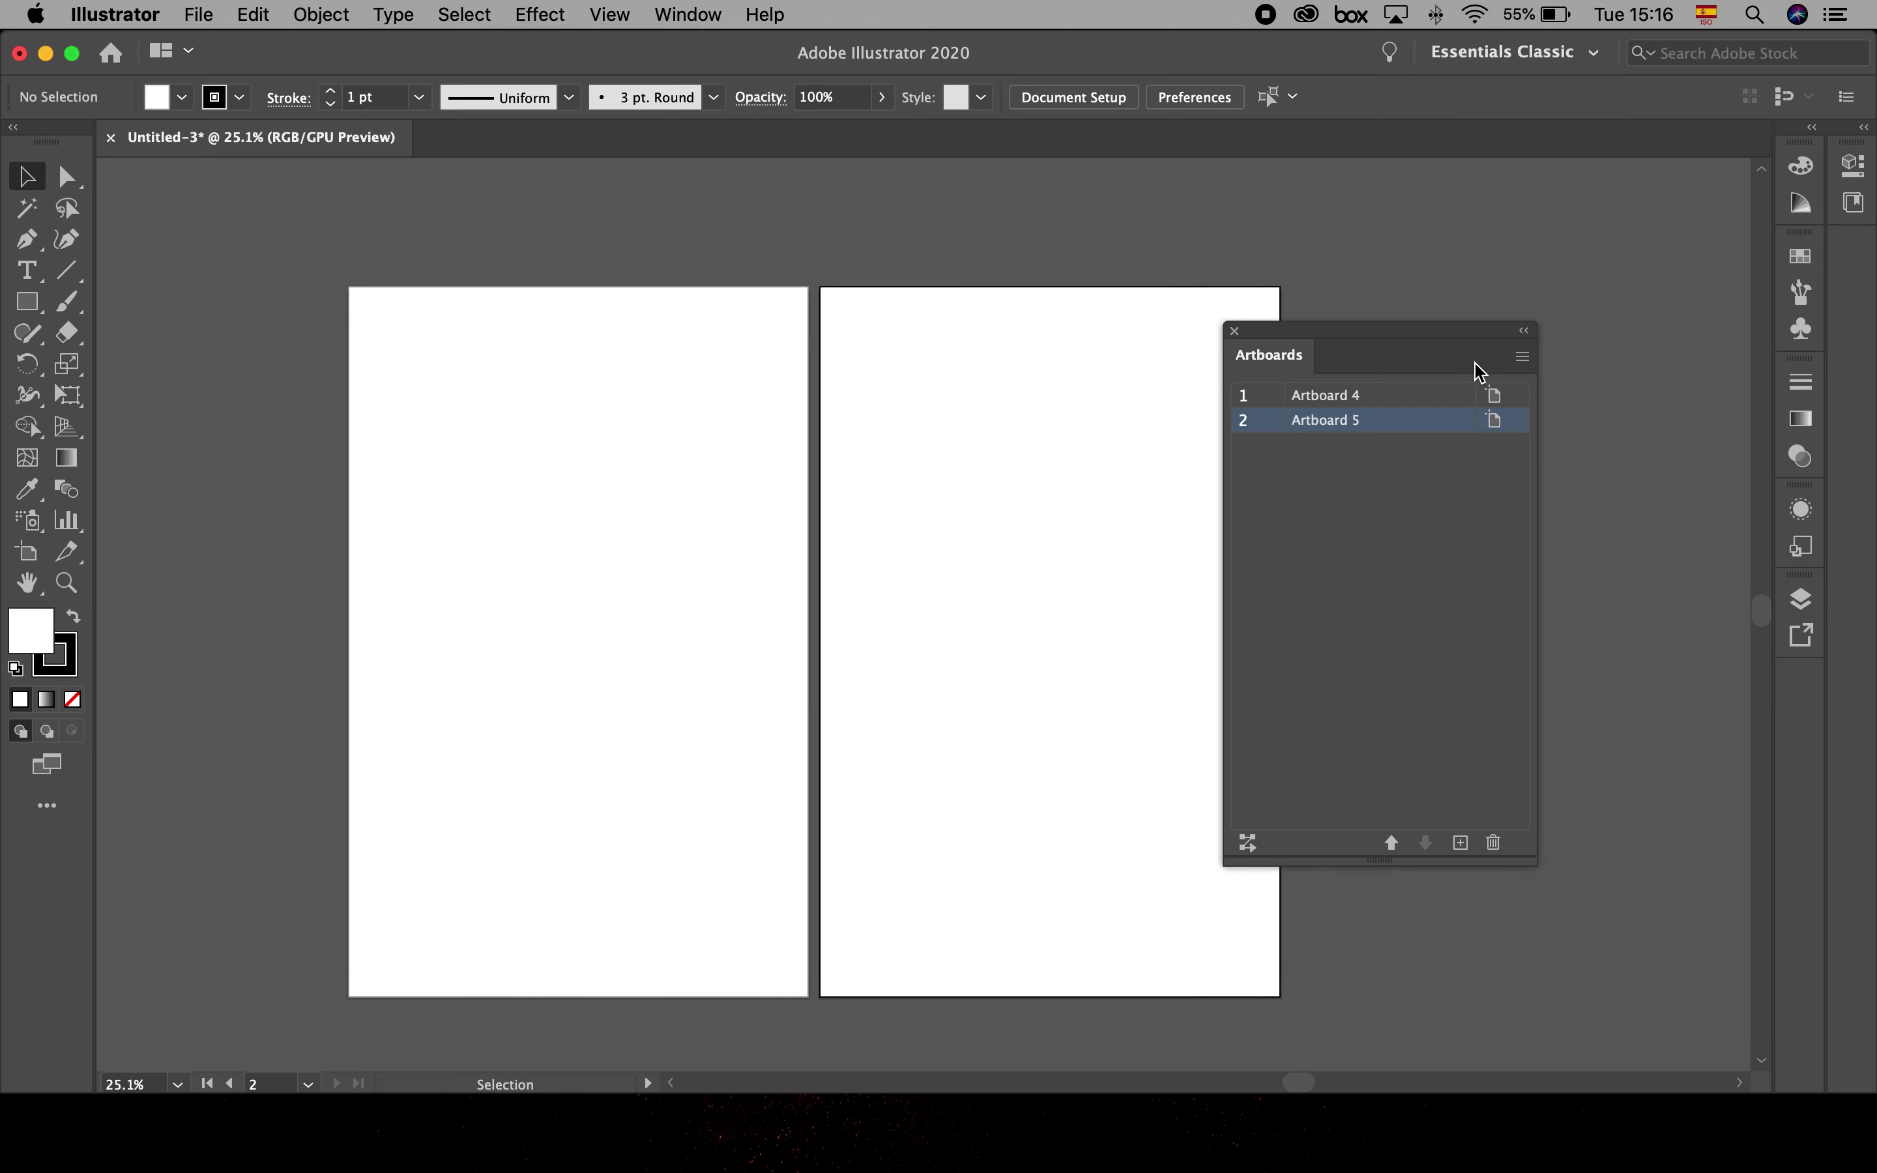
left_click_drag(1450, 332, 1538, 322)
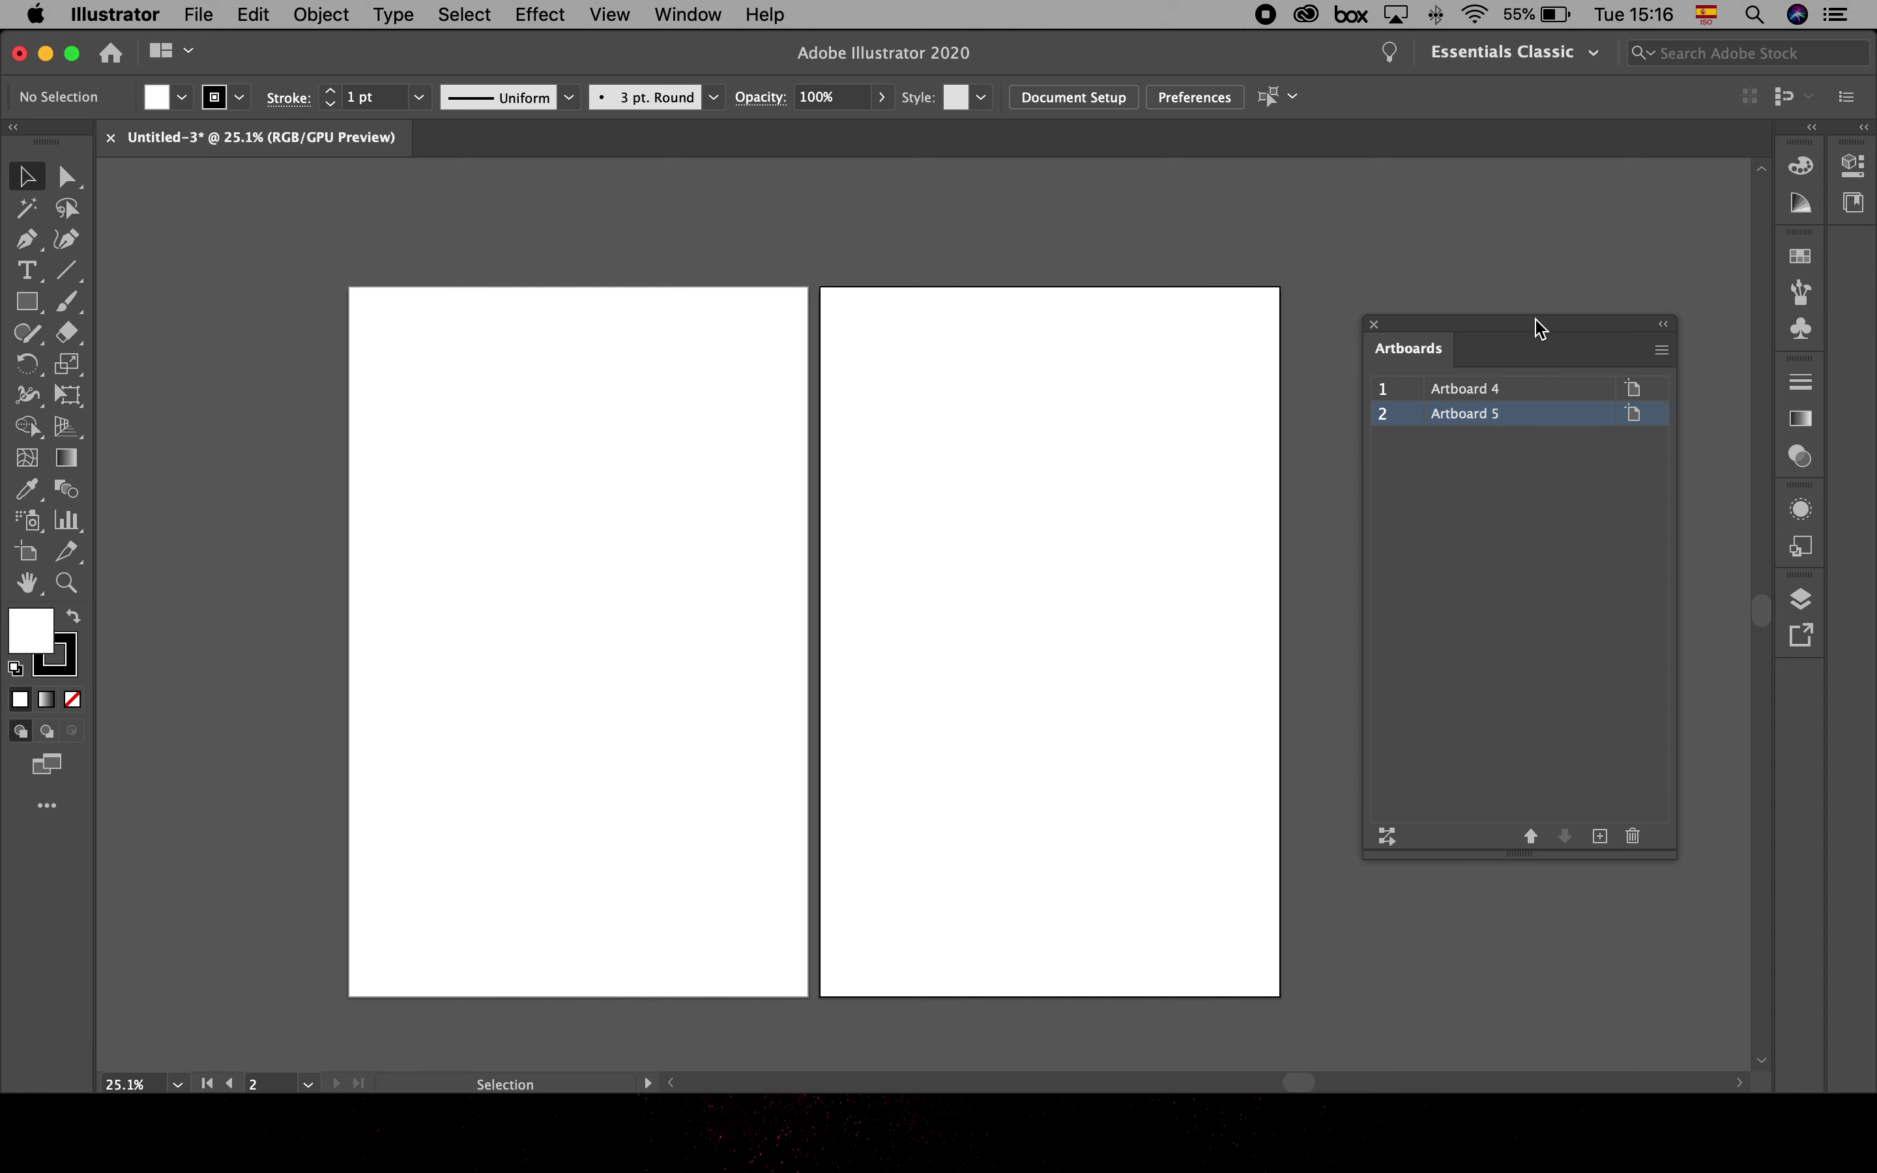